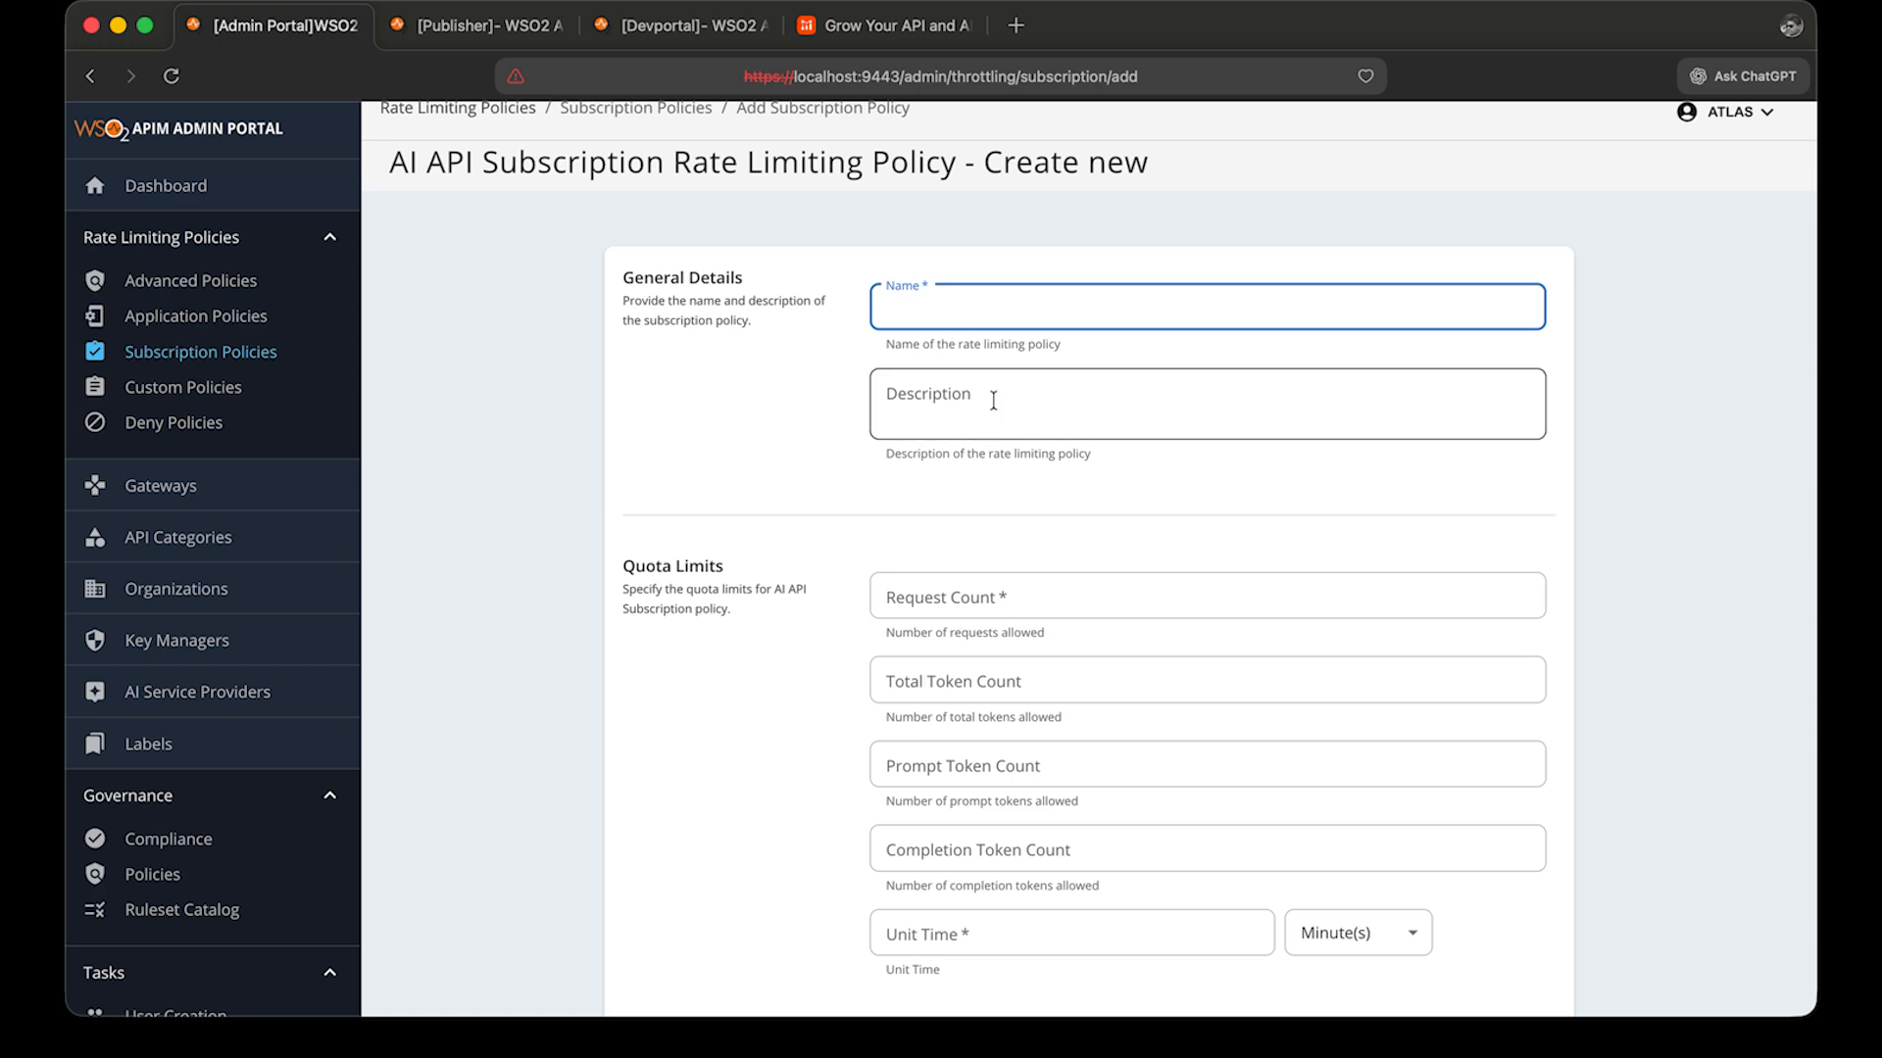
# Examine the quota limit and policy flag fields of the new AI API subscription rate limiting policy form.
pyautogui.scroll(-3, 993, 401)
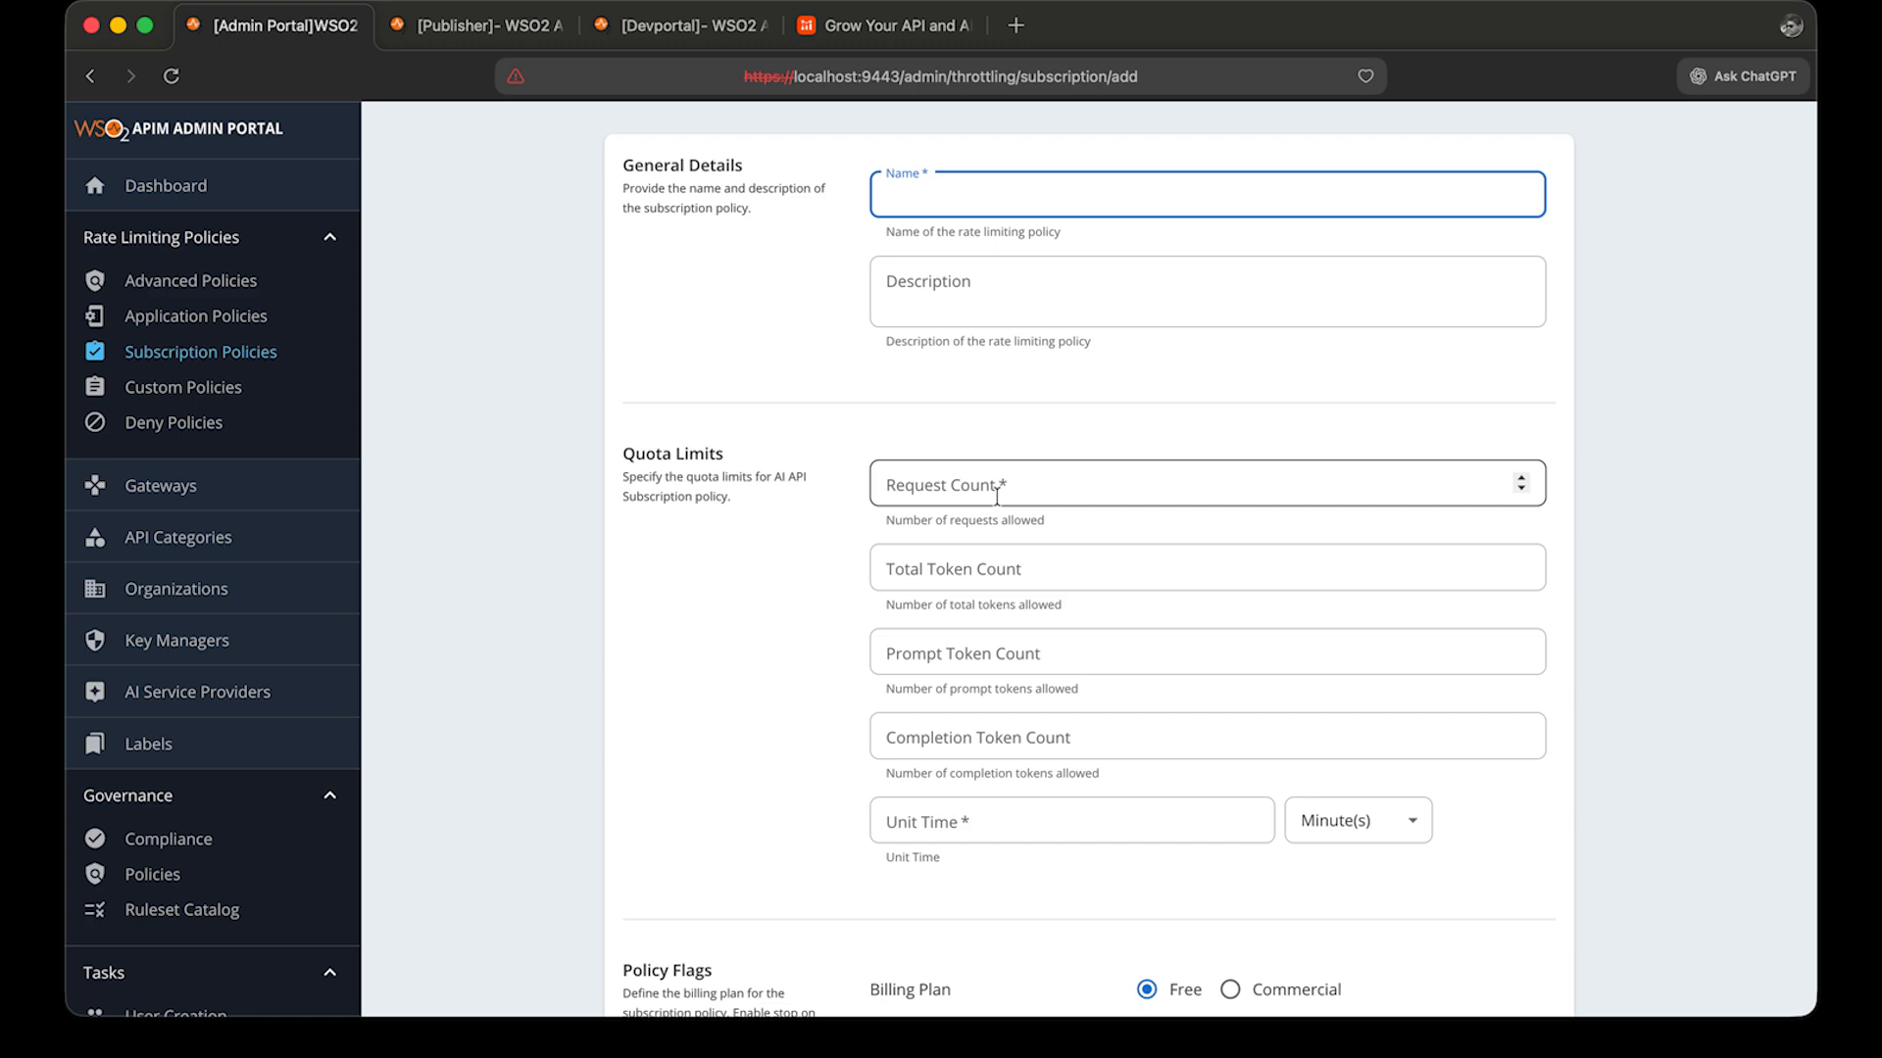
pyautogui.scroll(-3, 997, 497)
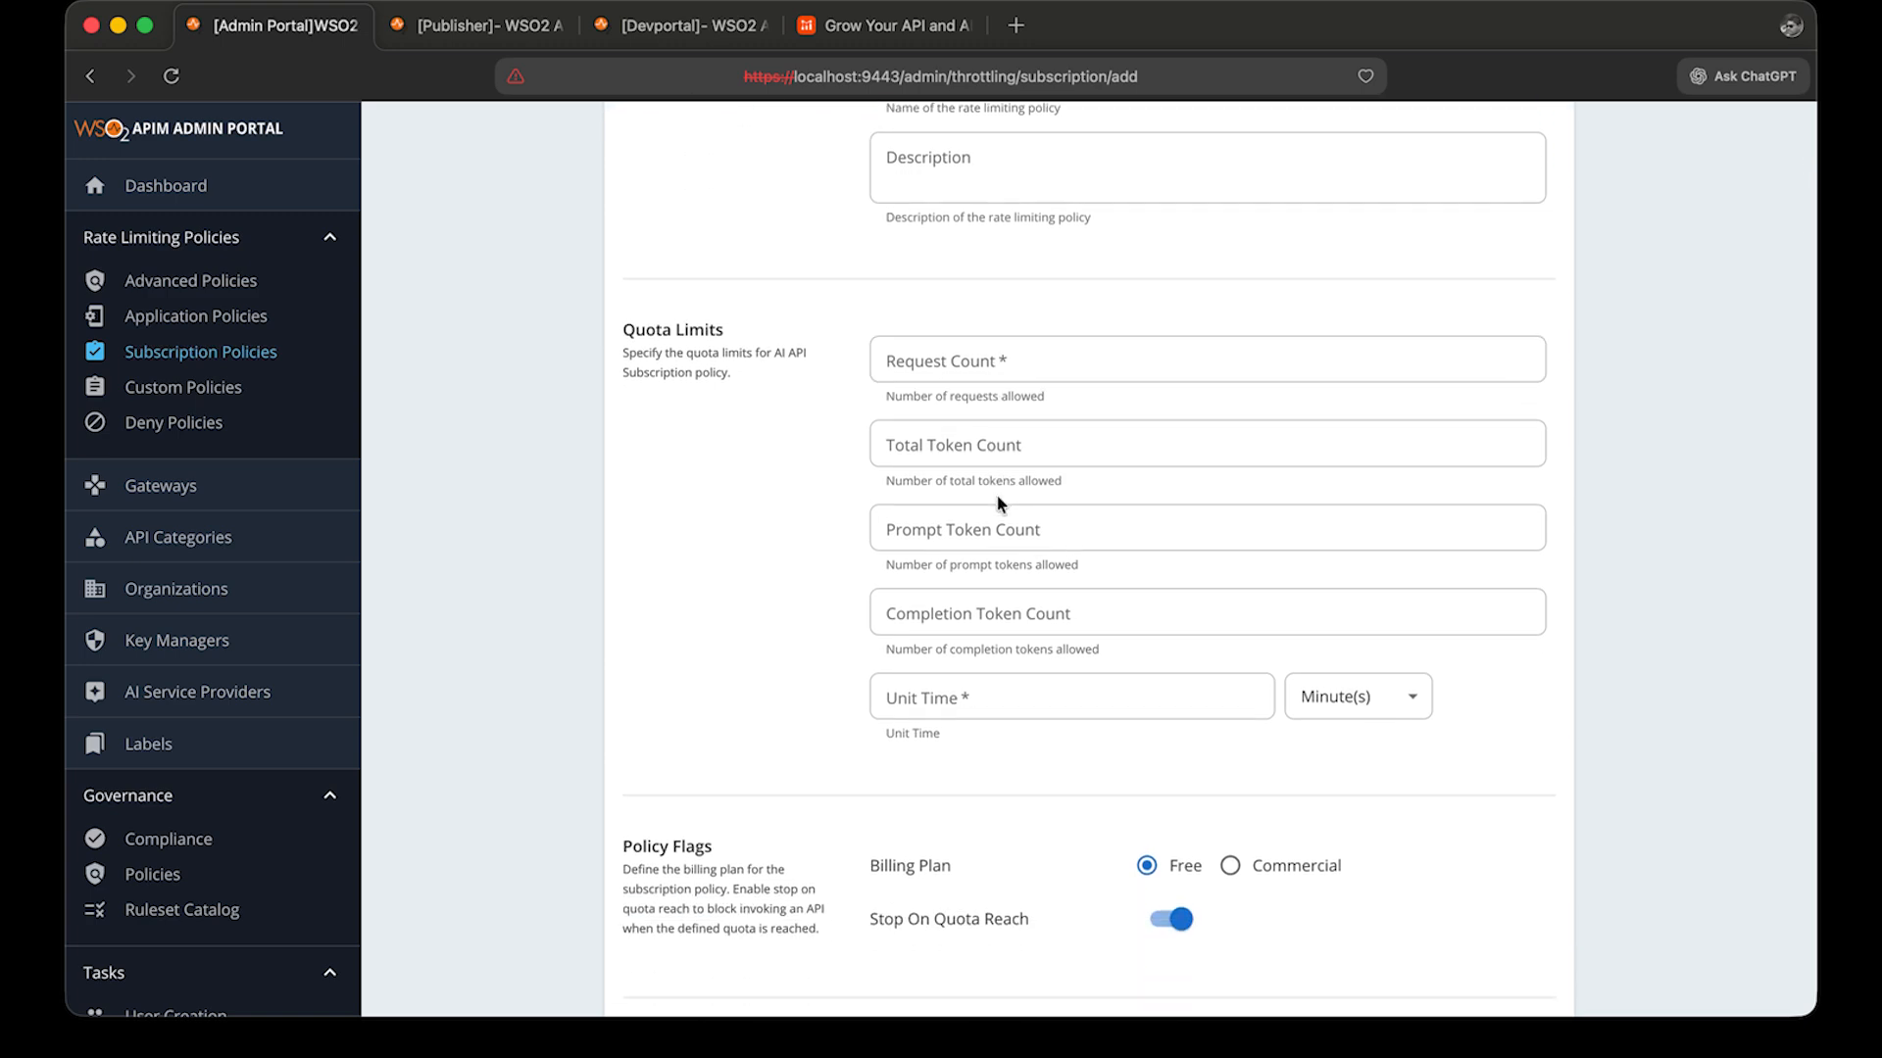
pyautogui.scroll(-1, 1000, 503)
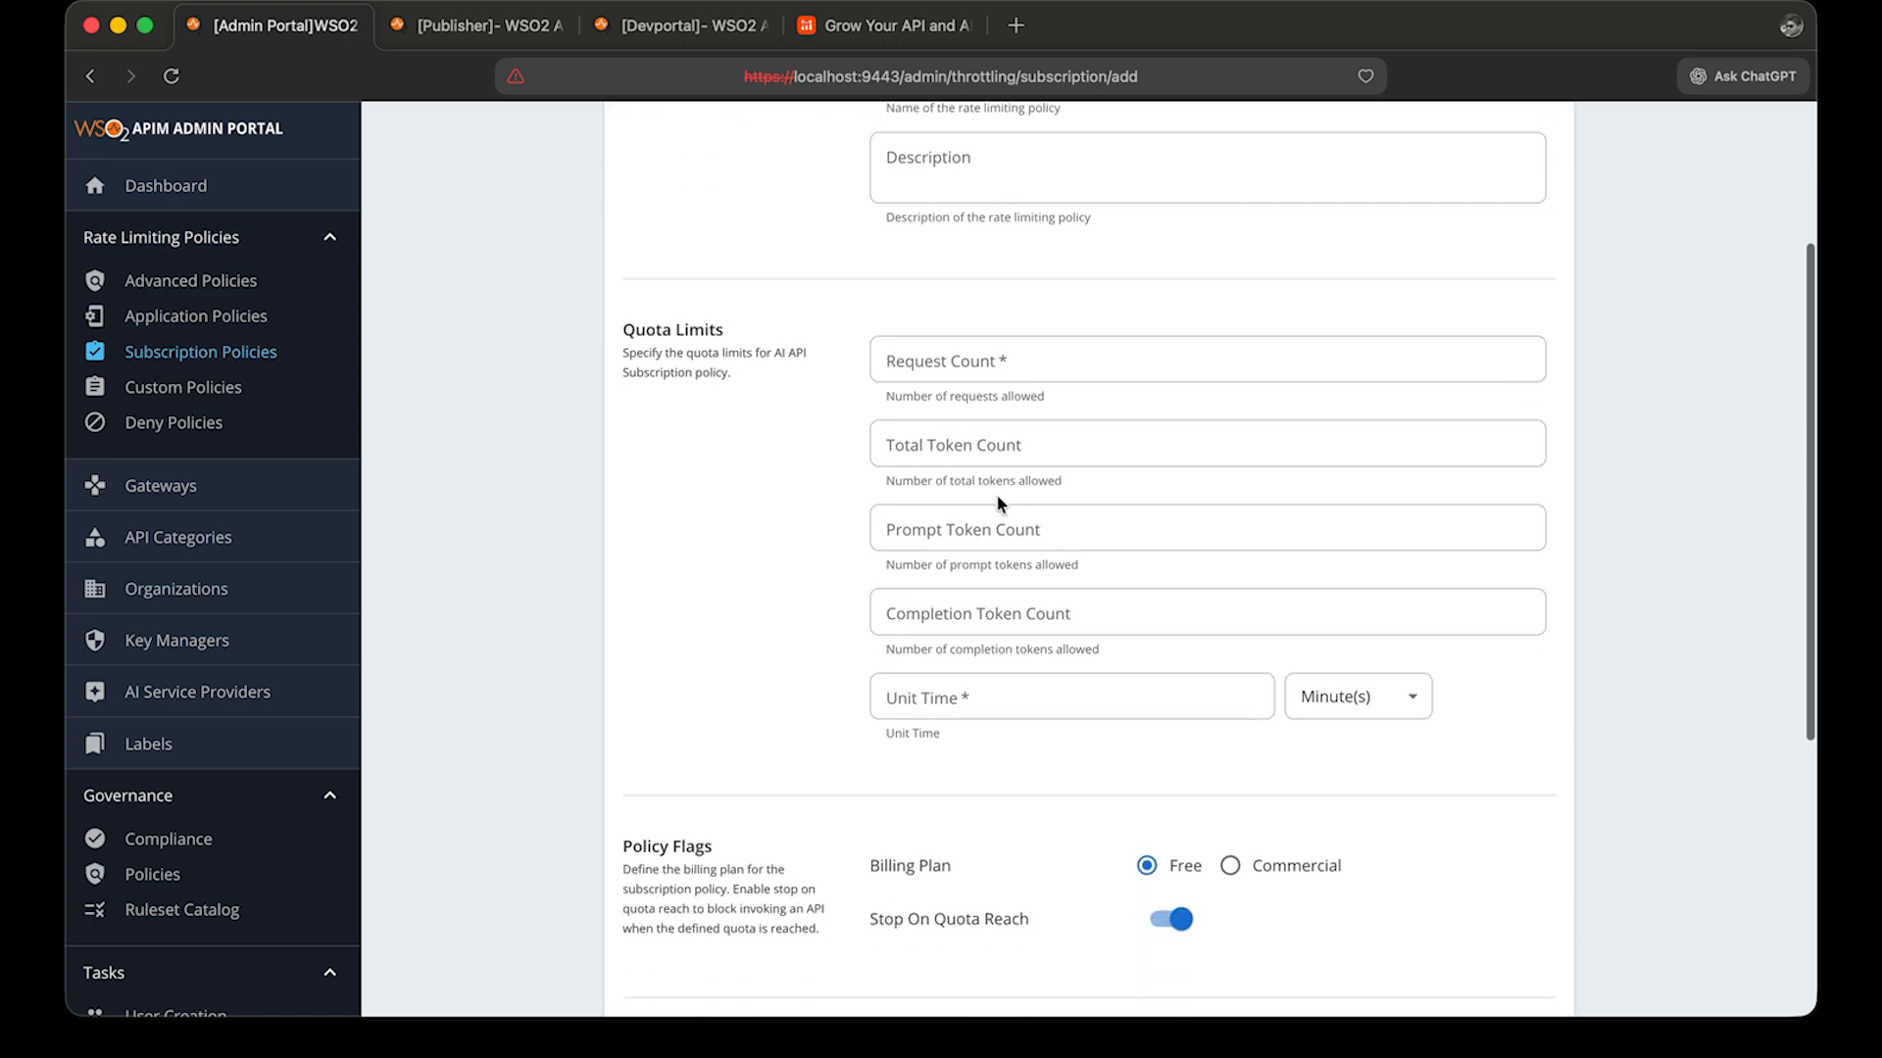
pyautogui.scroll(-1, 996, 504)
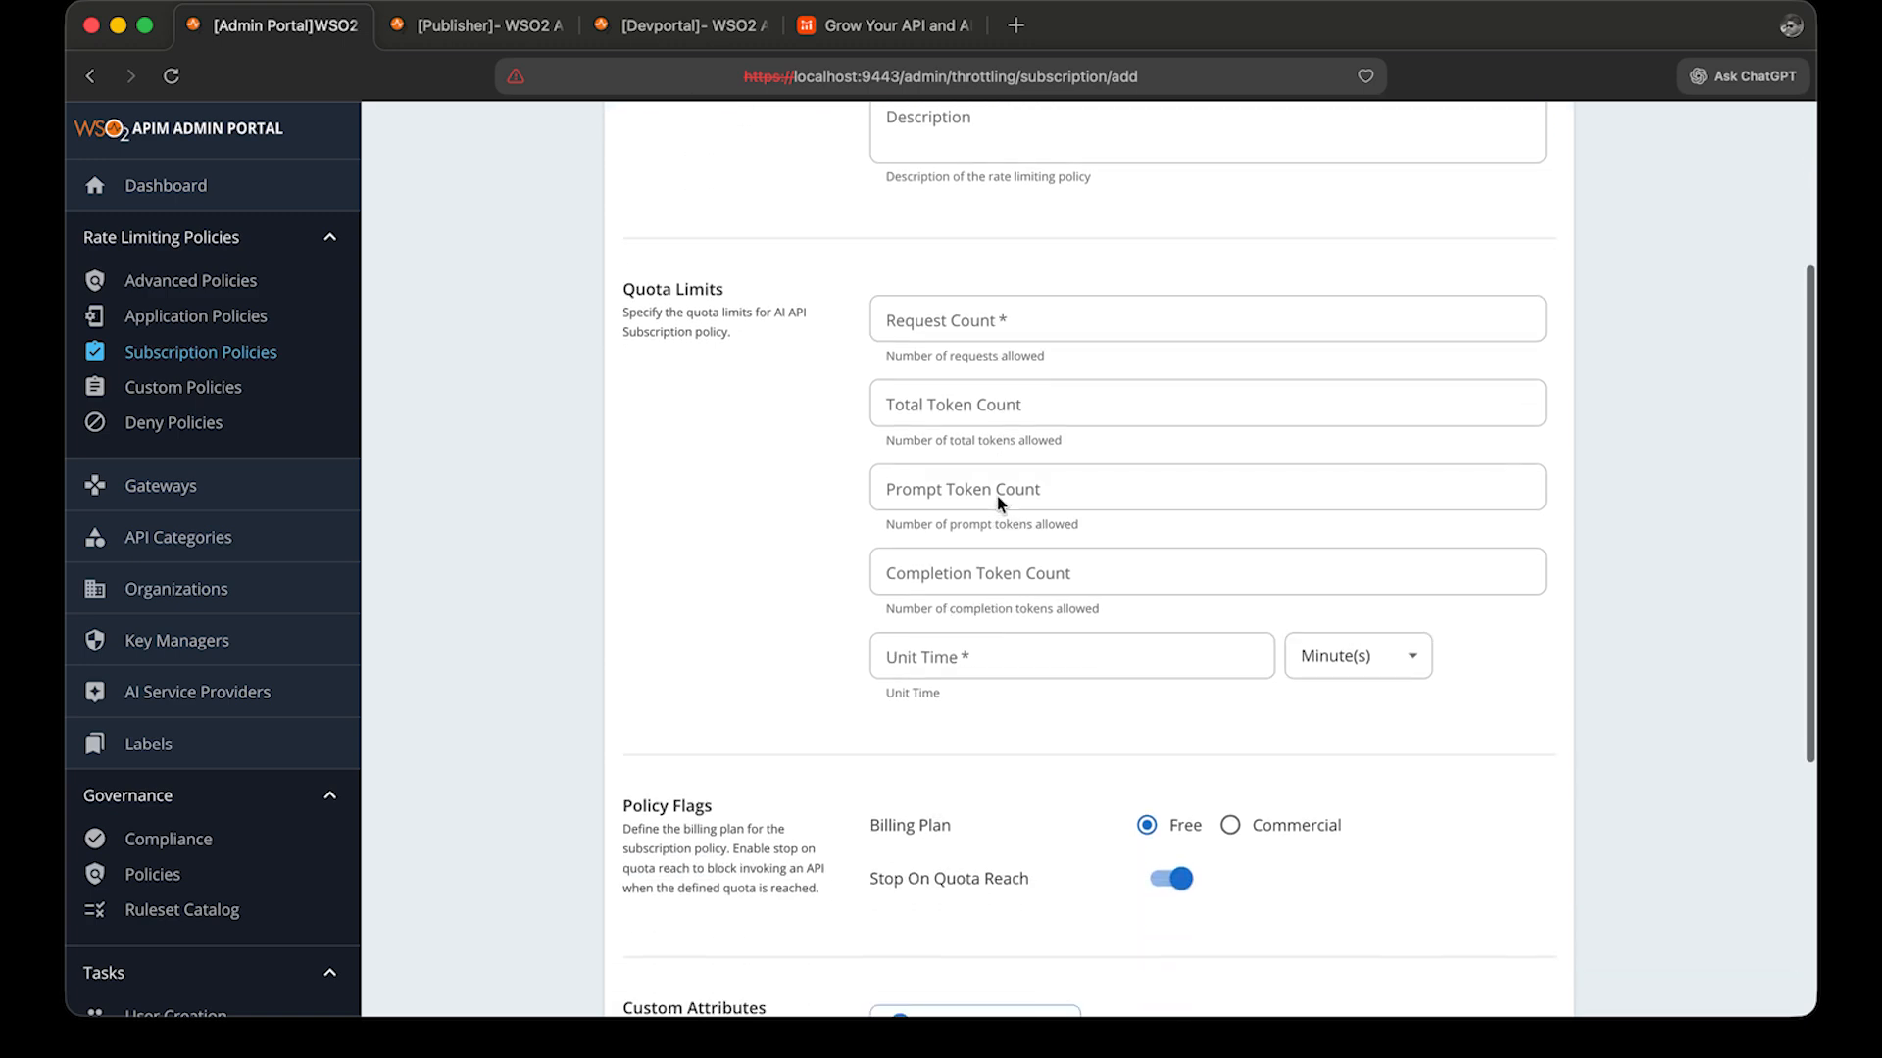
# Open the AIFive subscription policy through a search for AI and save it.
pyautogui.click(240, 353)
pyautogui.scroll(5, 791, 187)
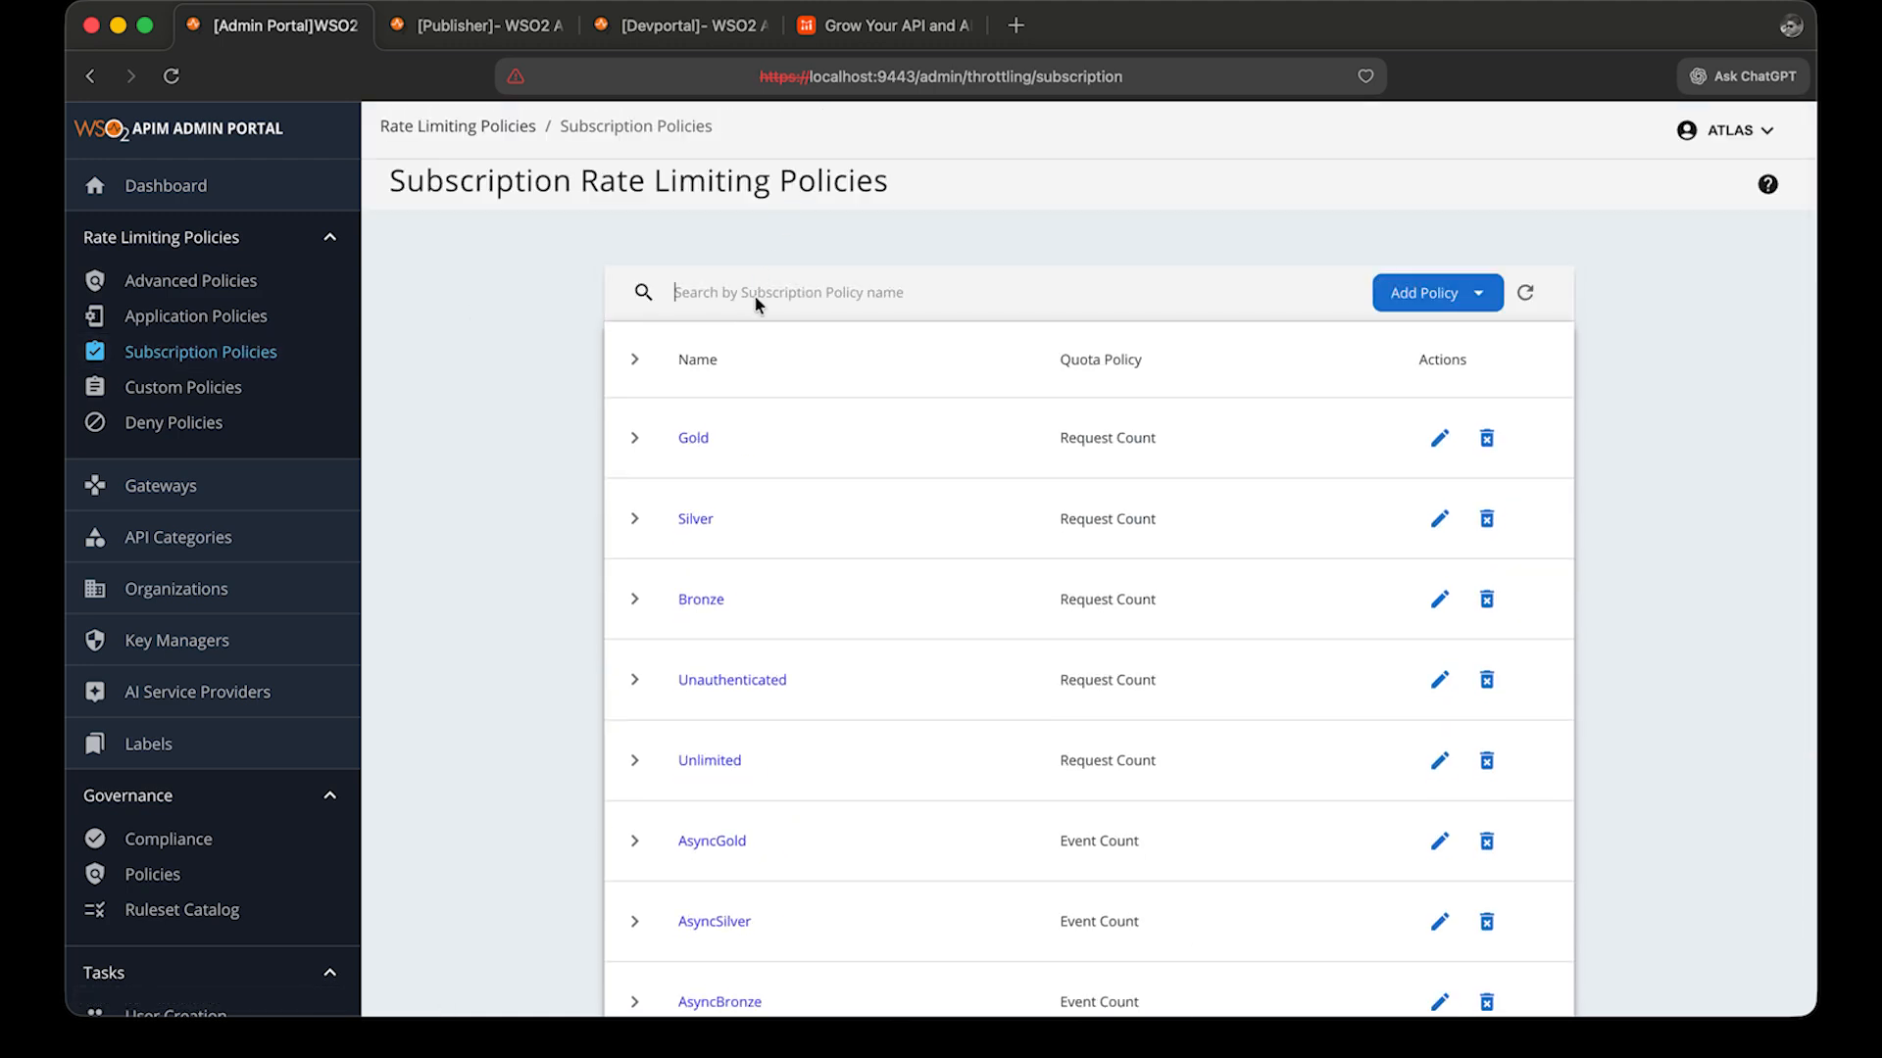
pyautogui.write('AI')
pyautogui.click(697, 683)
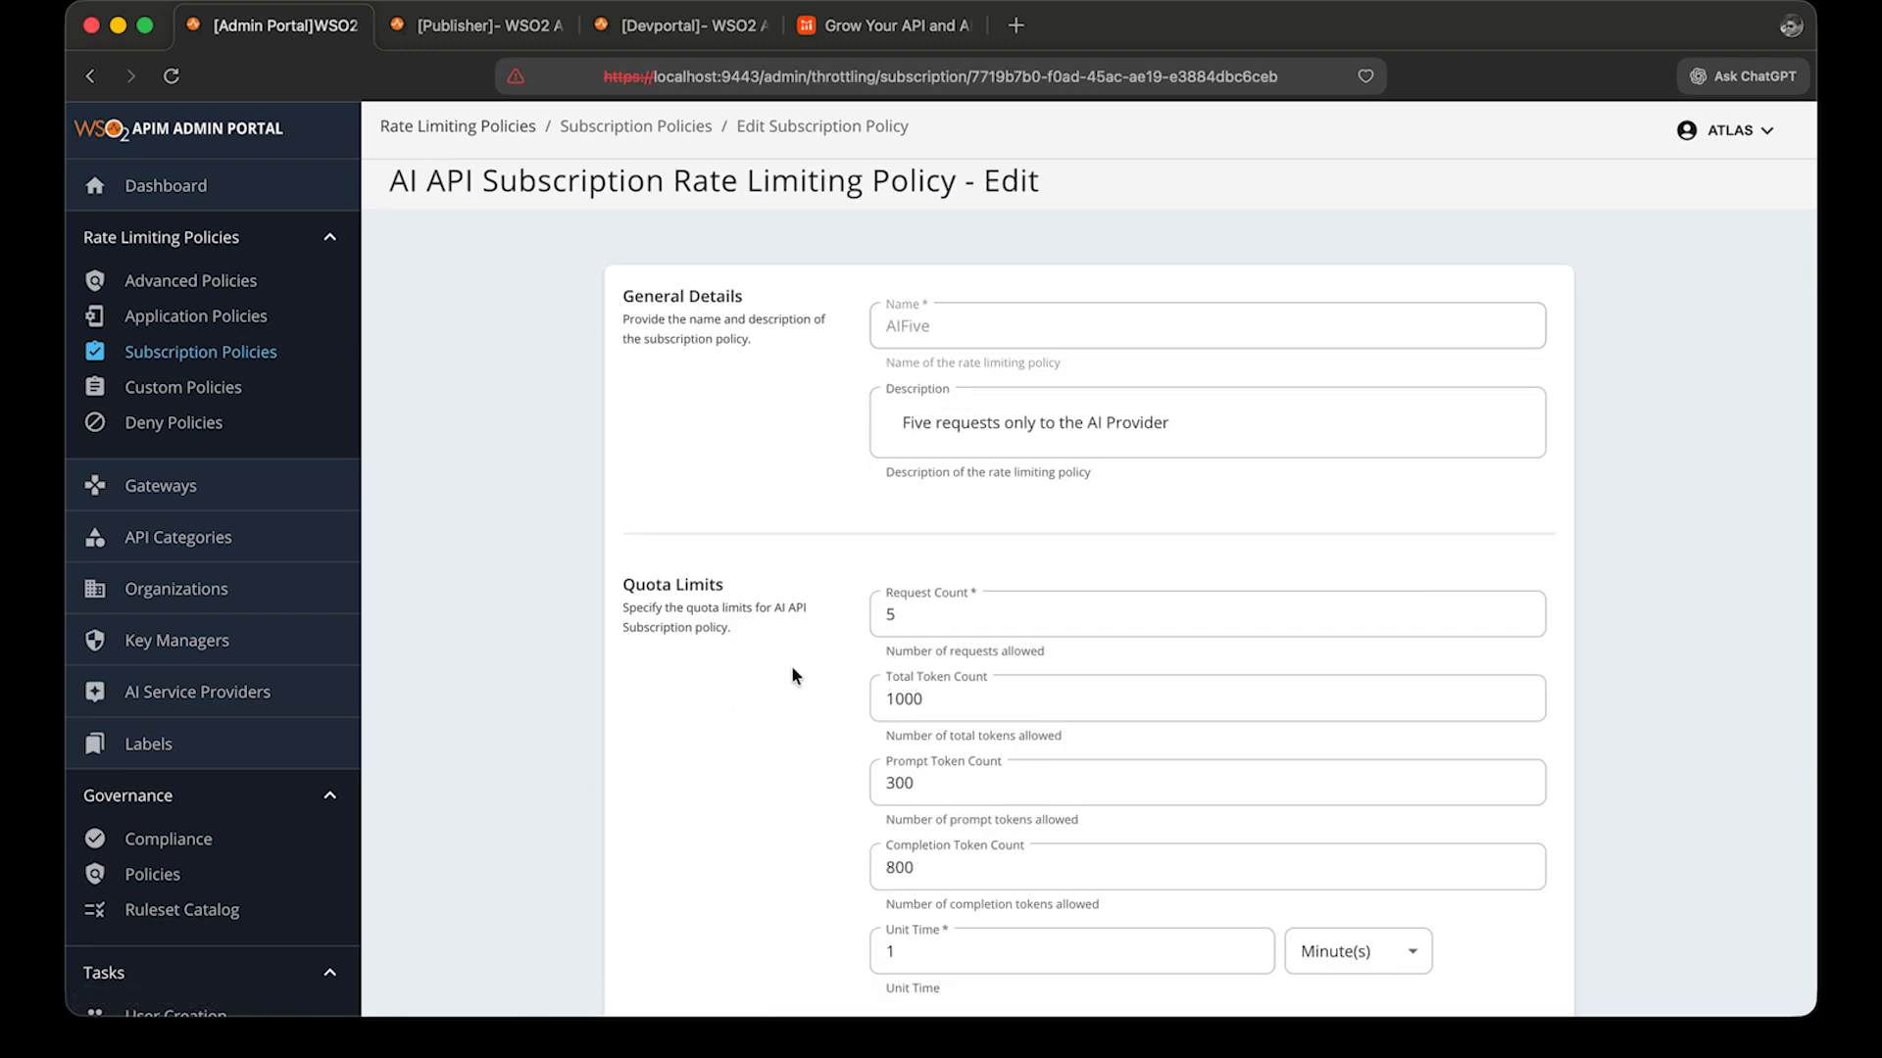
pyautogui.scroll(-3, 1029, 617)
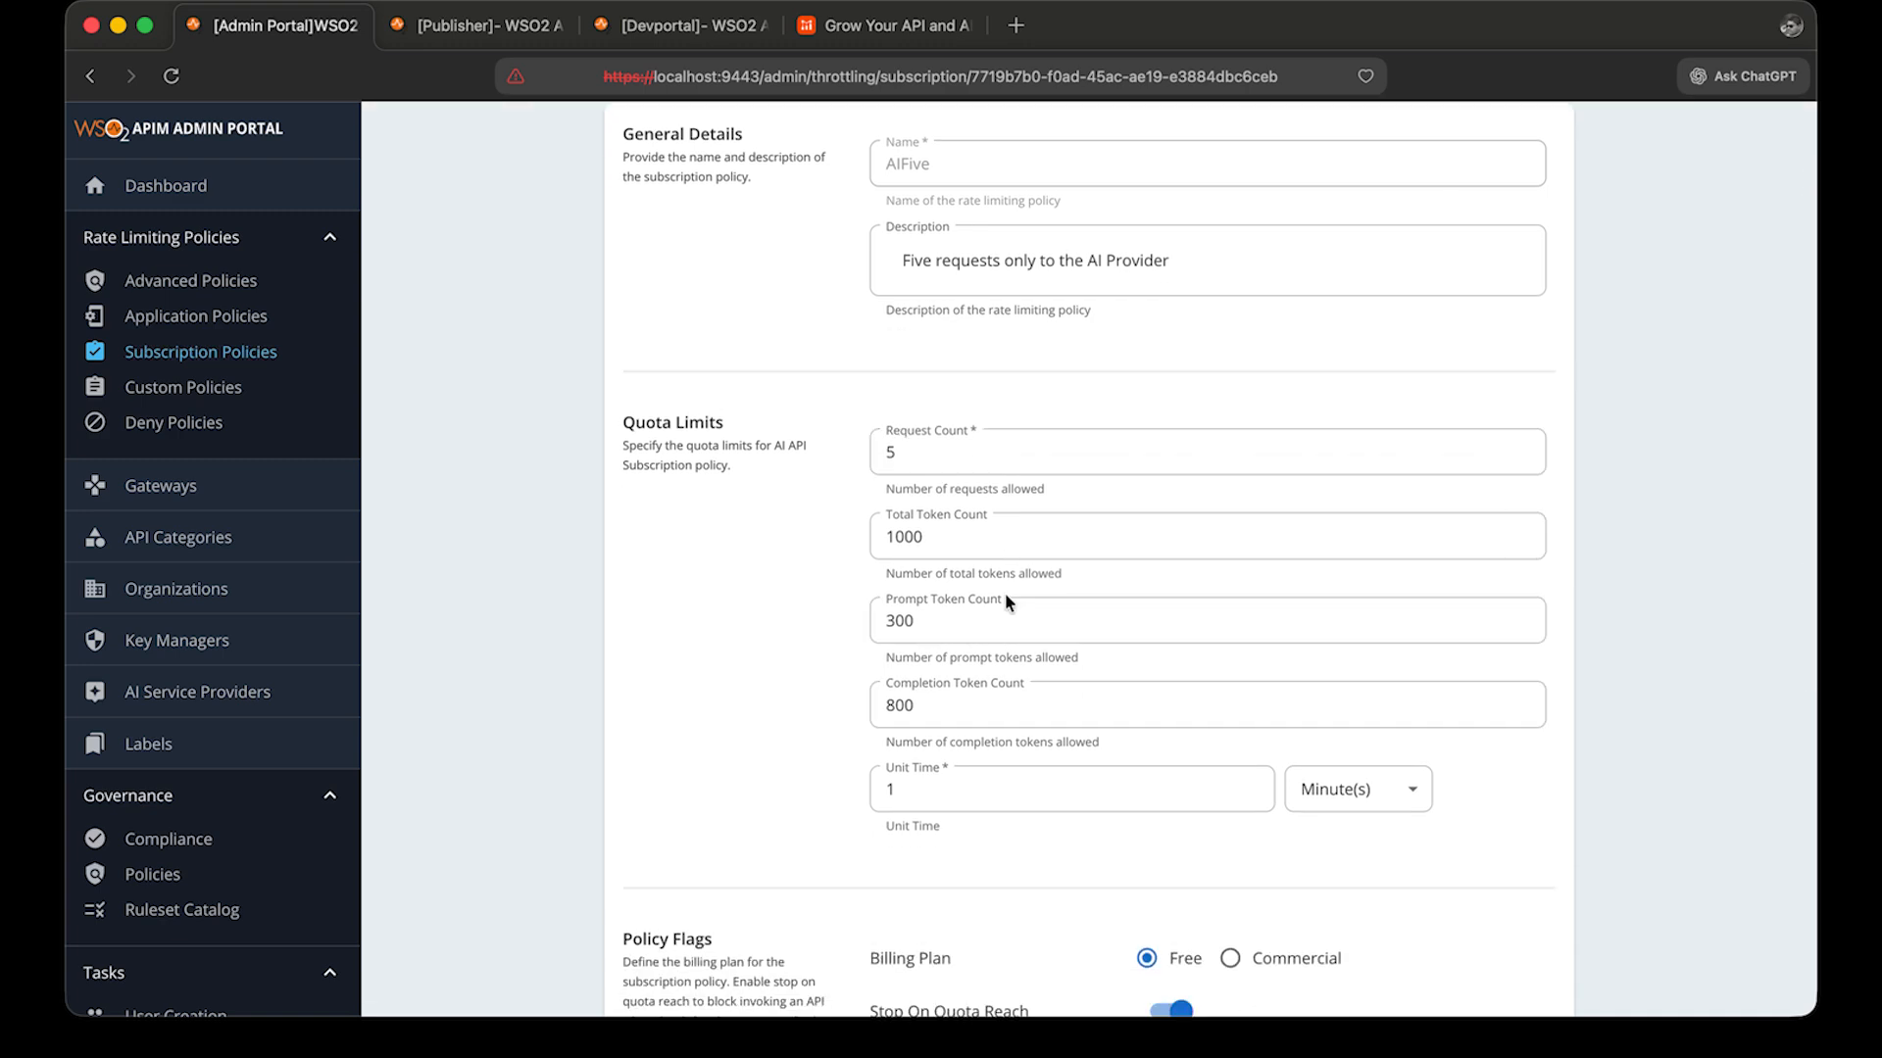
pyautogui.scroll(-5, 984, 627)
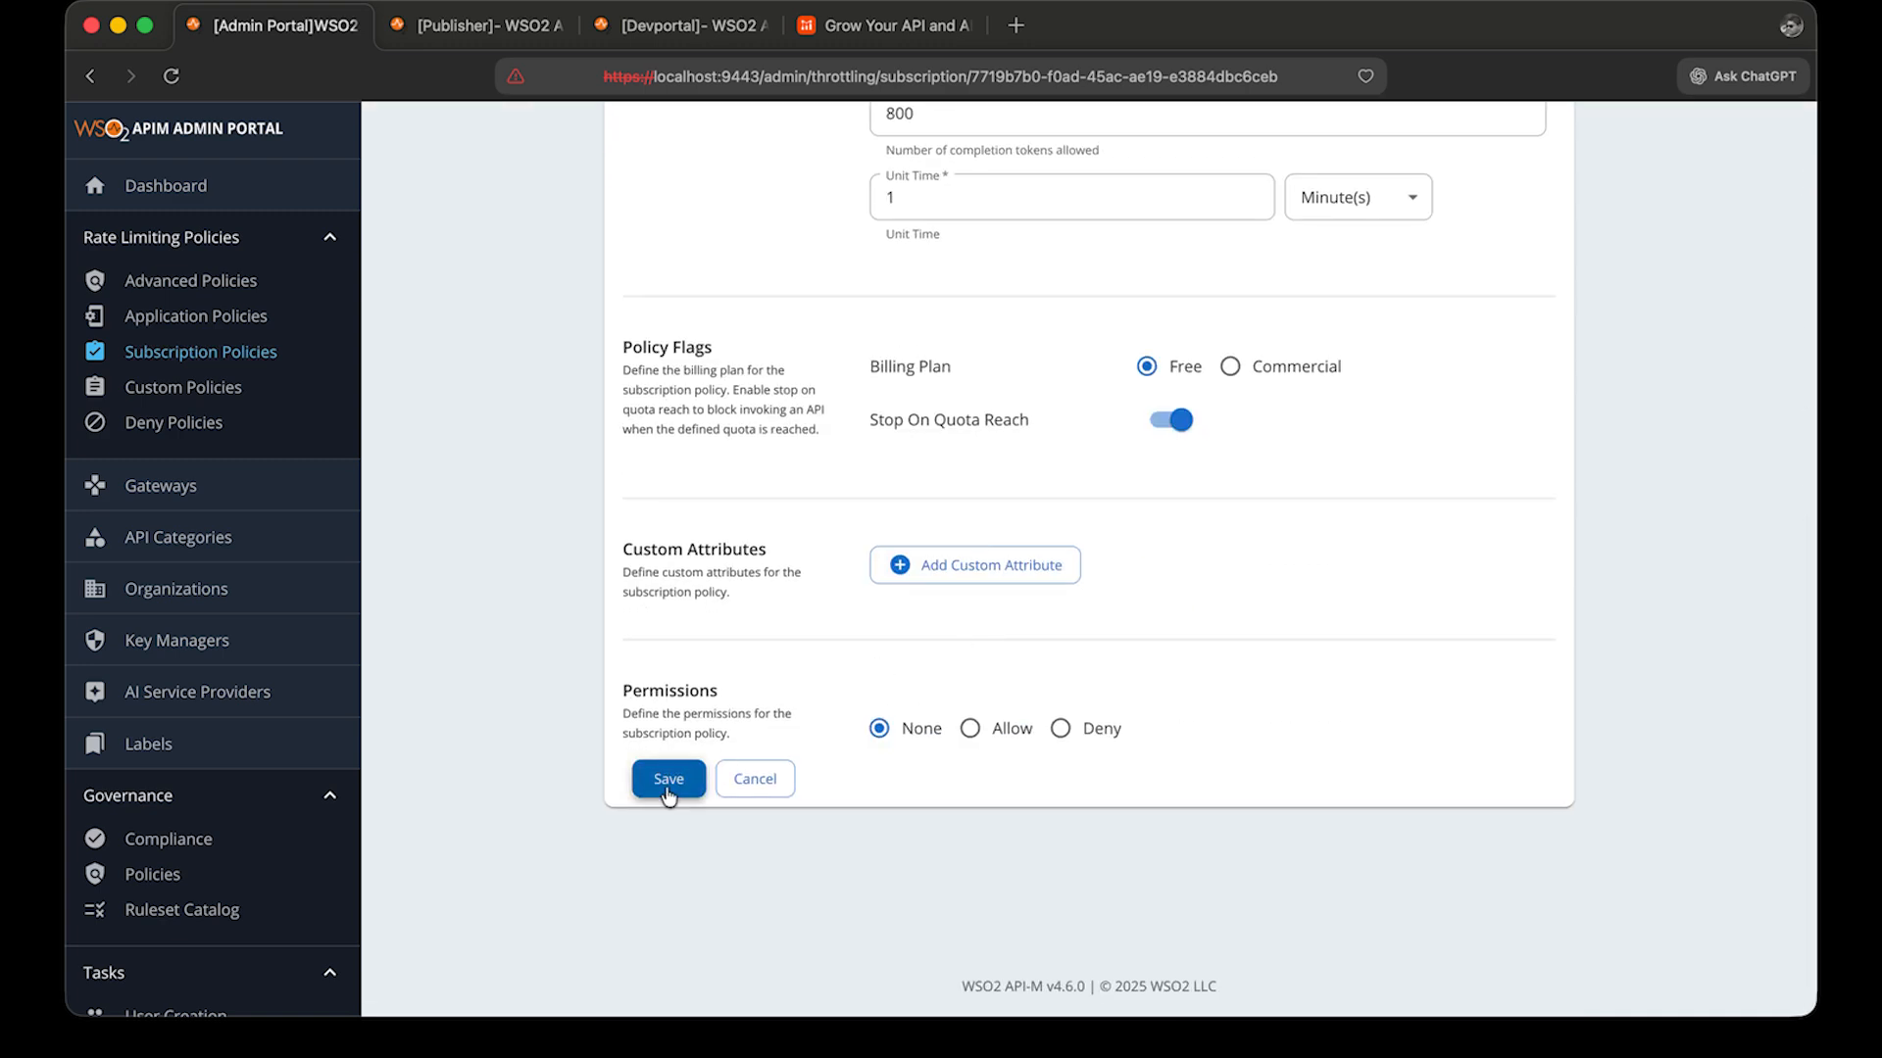
pyautogui.click(663, 780)
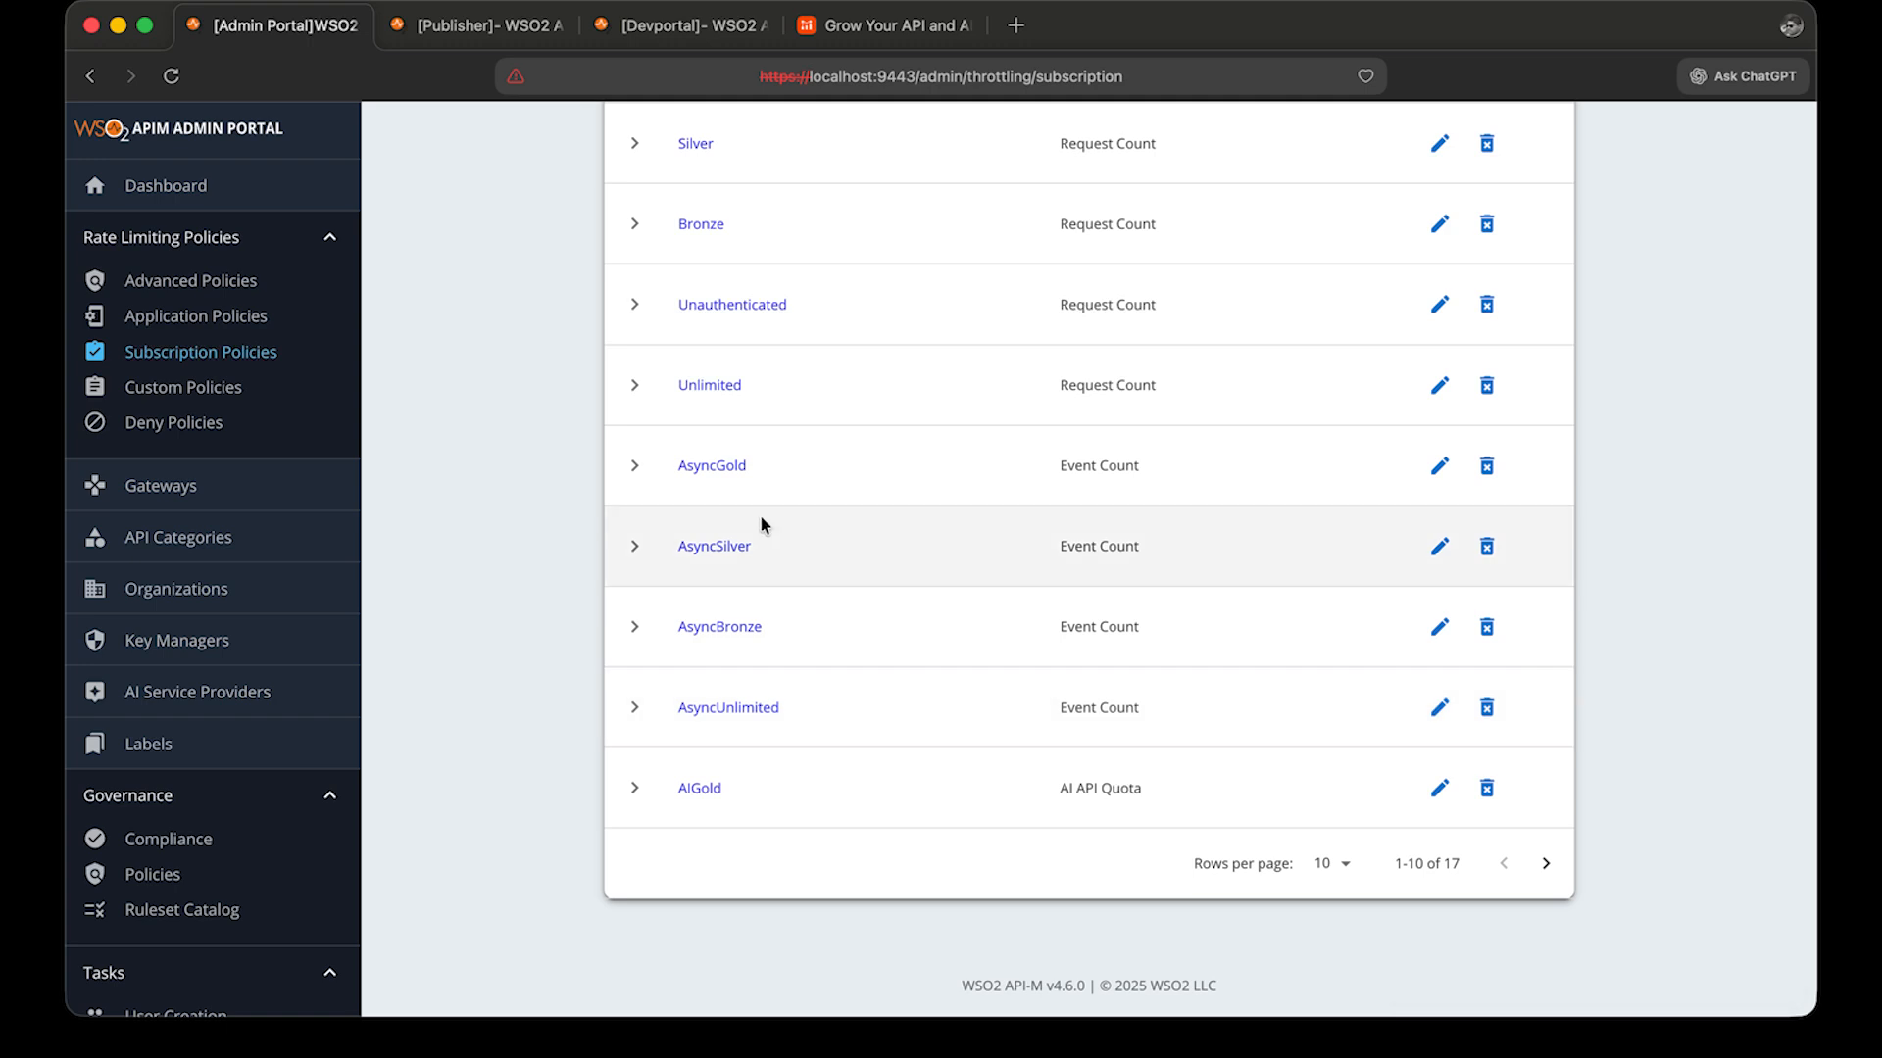
# Switch to the Publisher and open the business plans of OpenAIO2ModelsAPI.
pyautogui.click(498, 39)
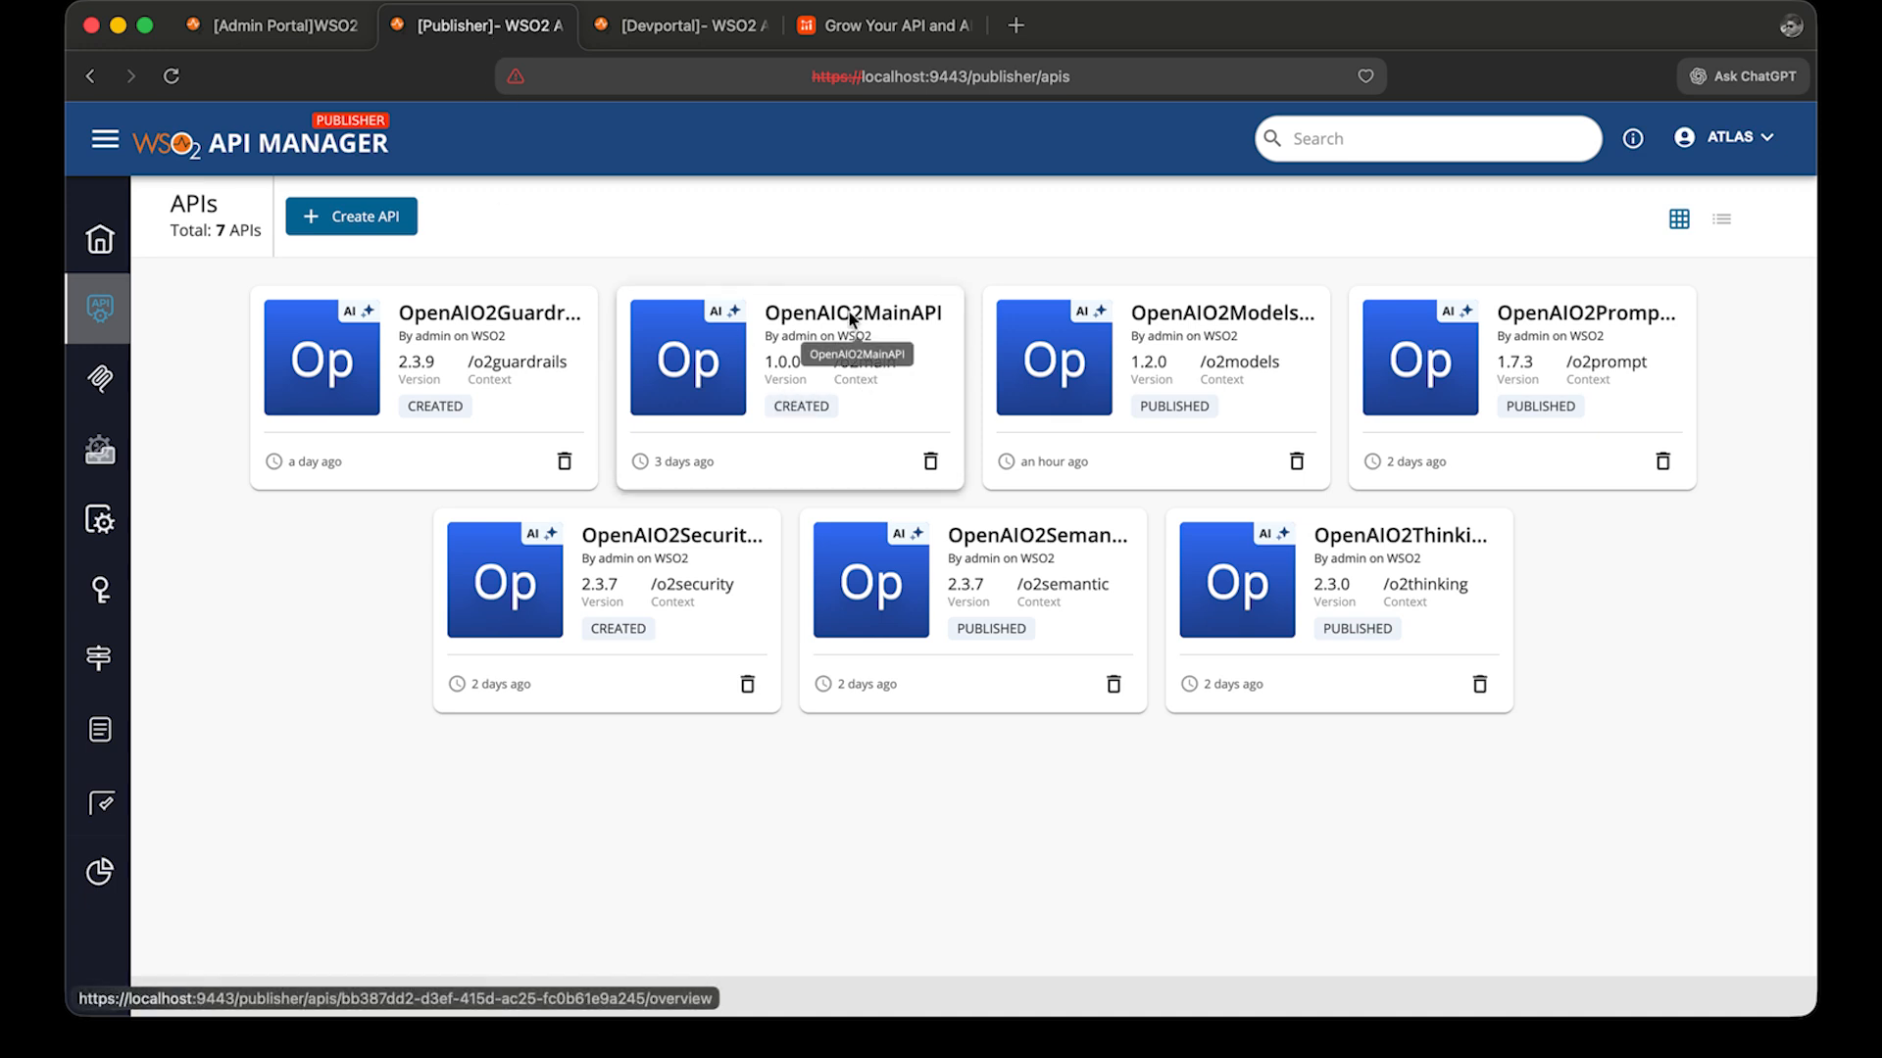
pyautogui.click(1158, 307)
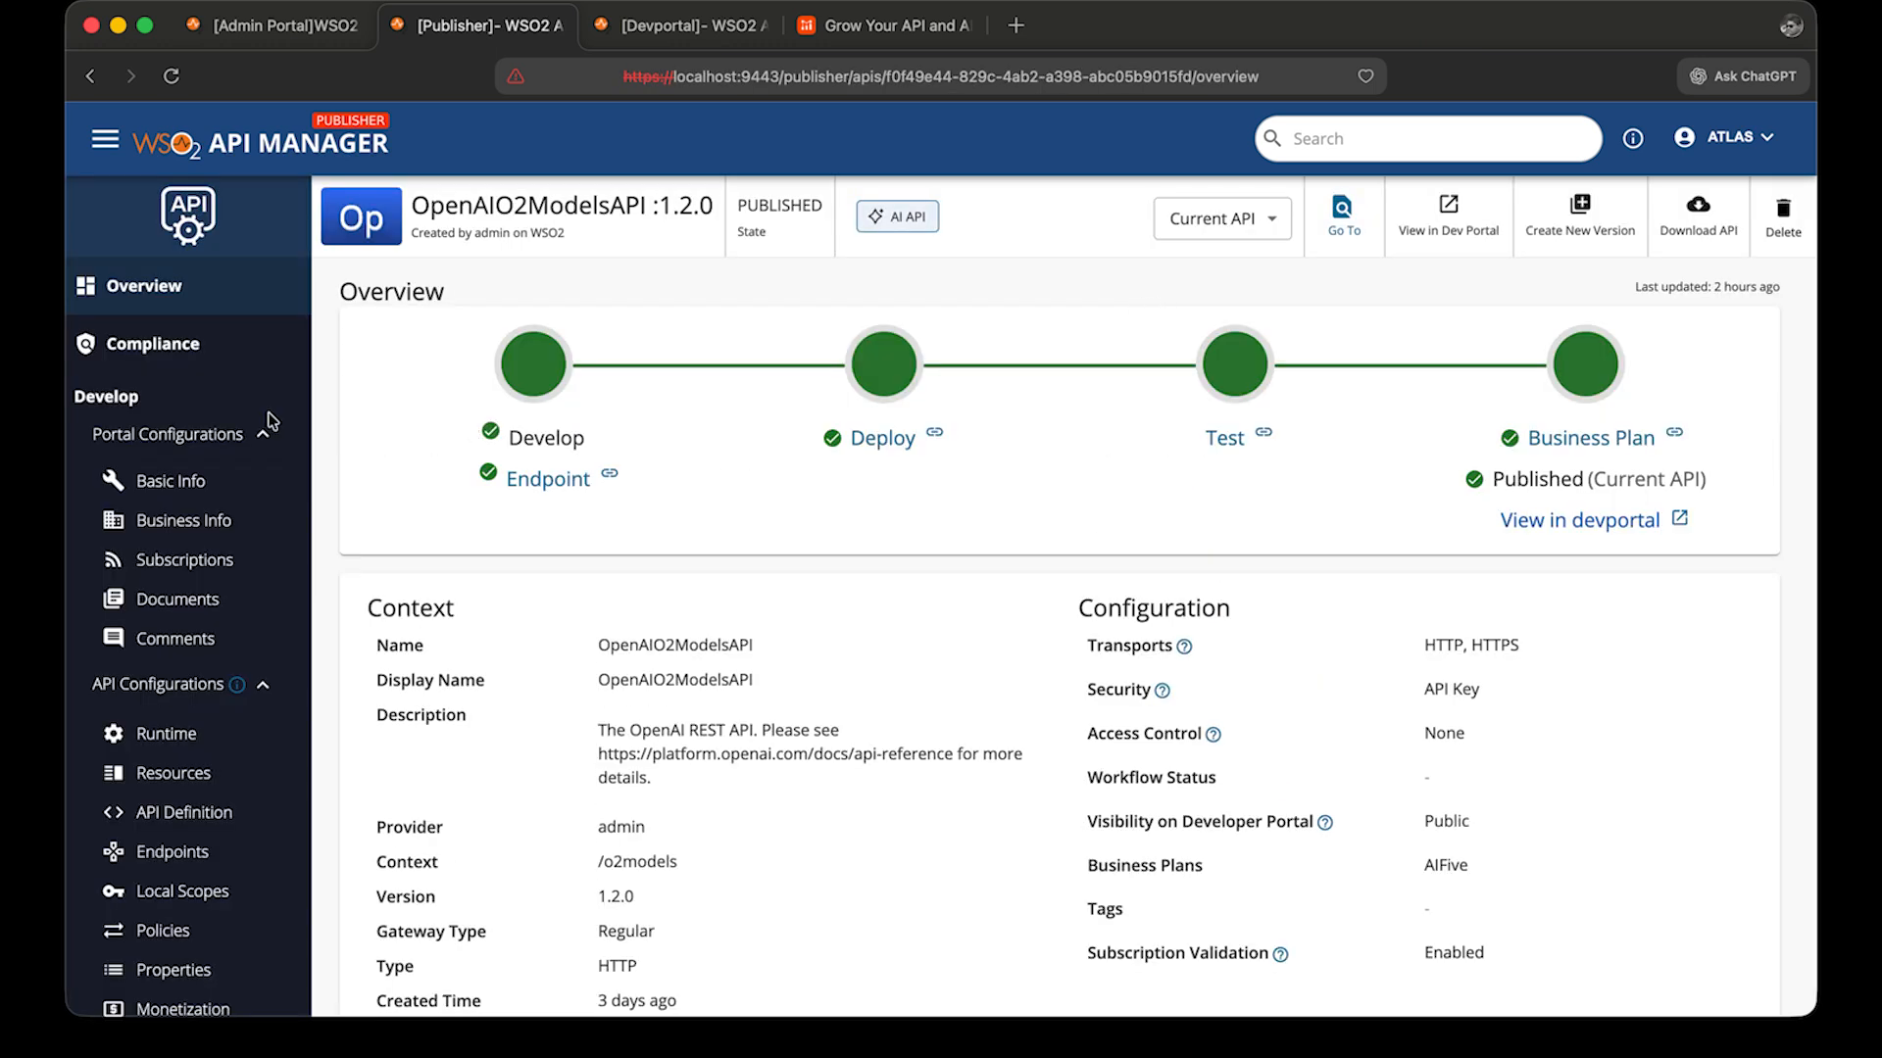
pyautogui.click(163, 569)
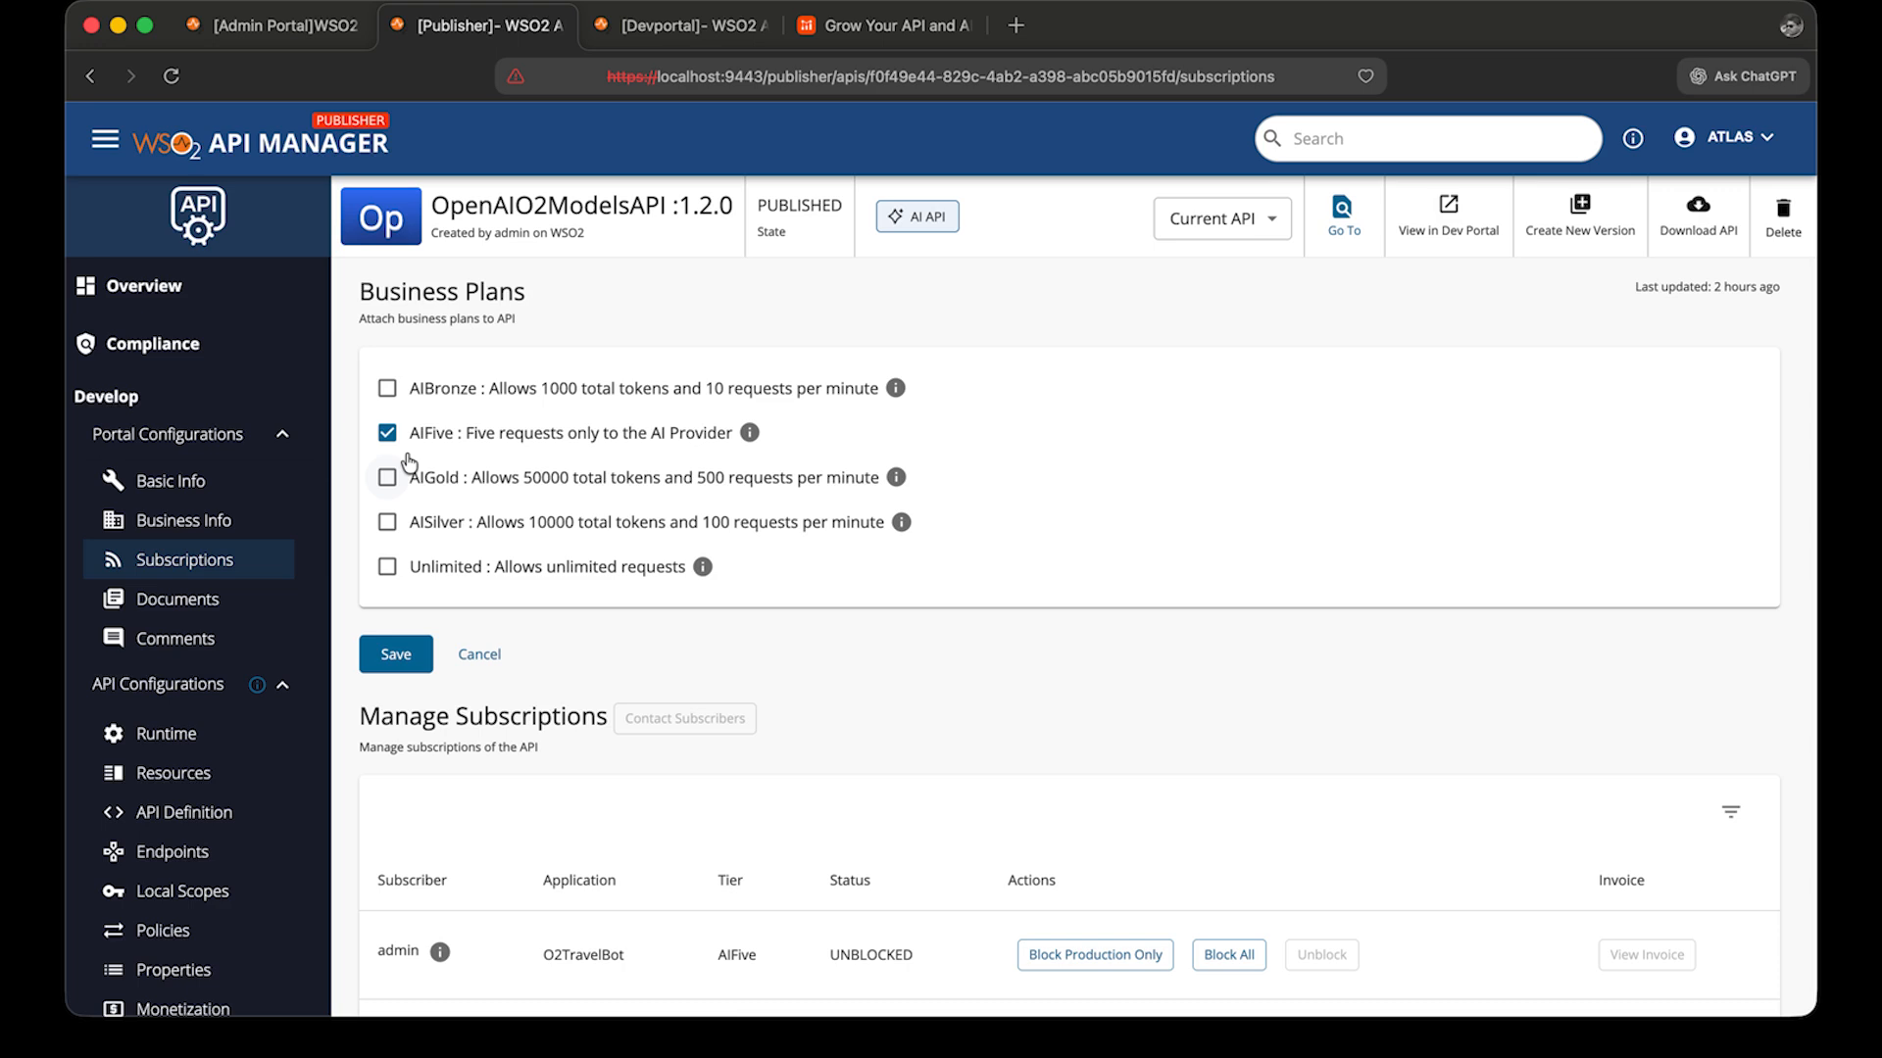
# Open the API's operation-level policies and expand the POST /chat/completions operation.
pyautogui.click(163, 931)
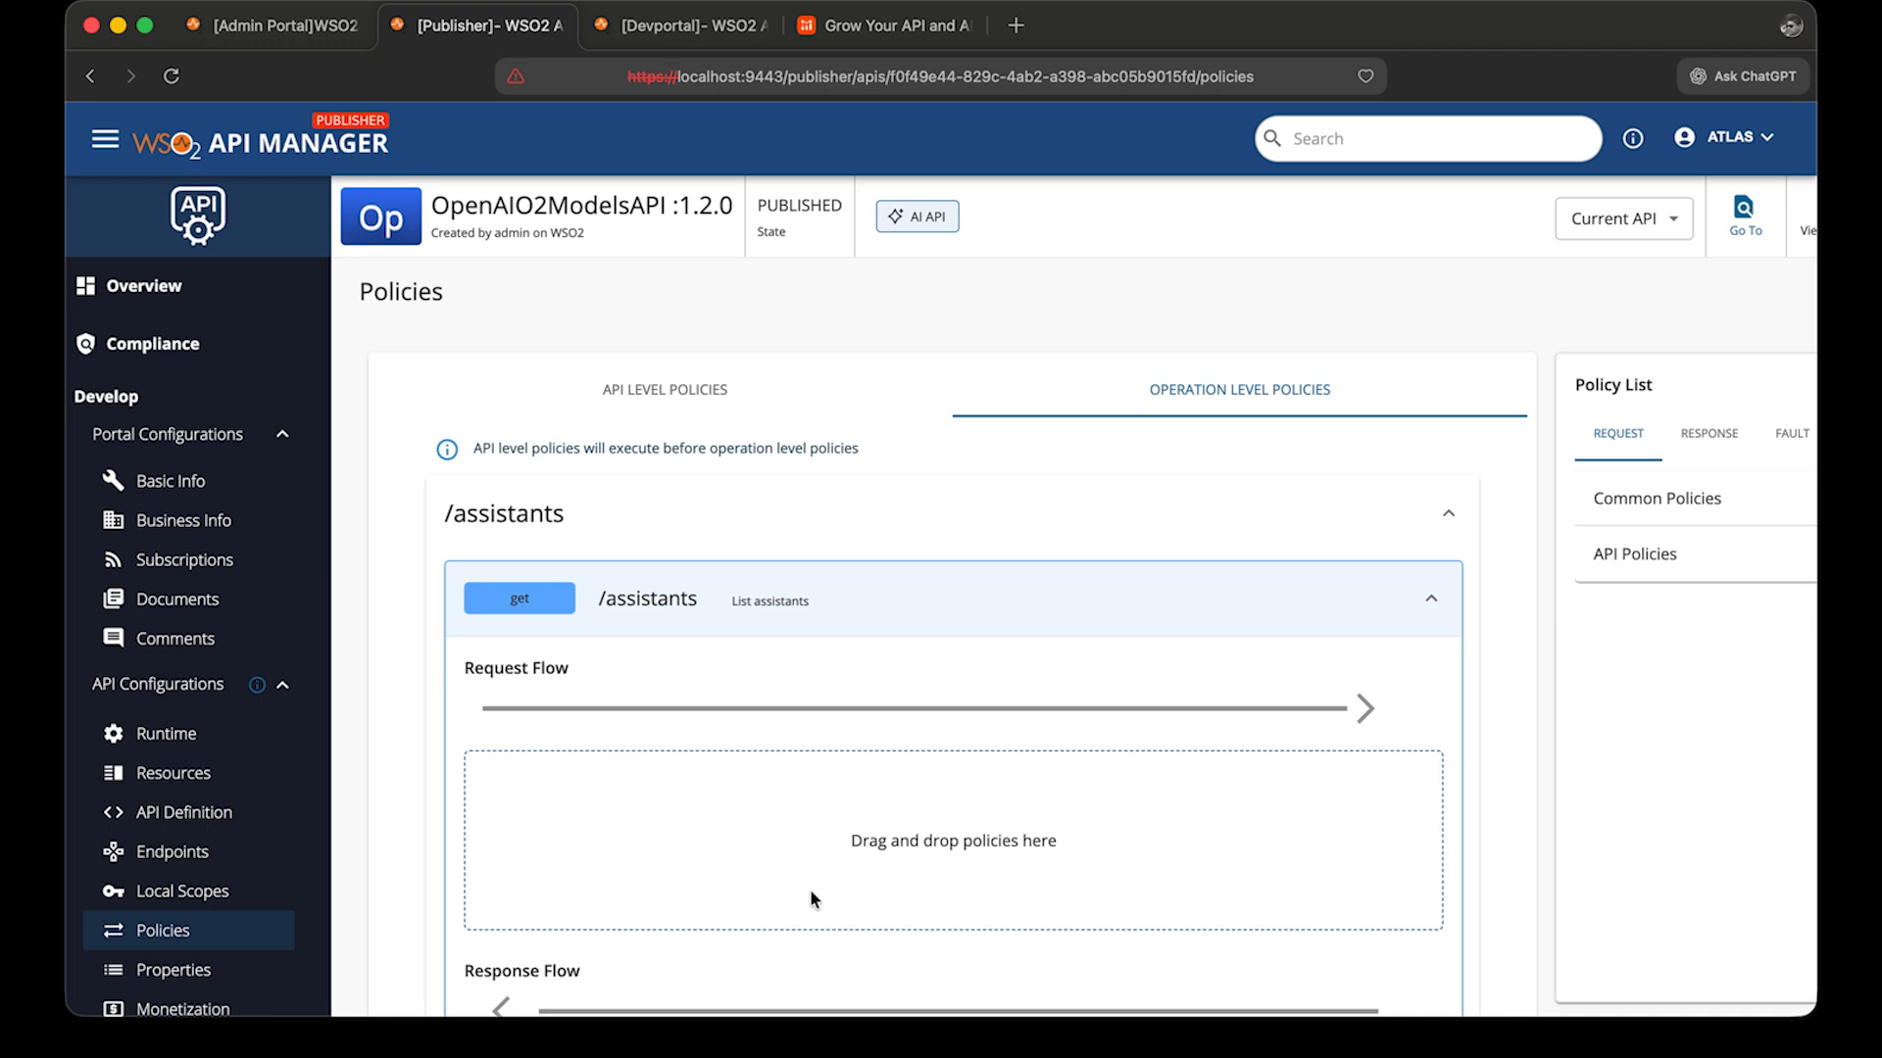
pyautogui.scroll(-15, 810, 897)
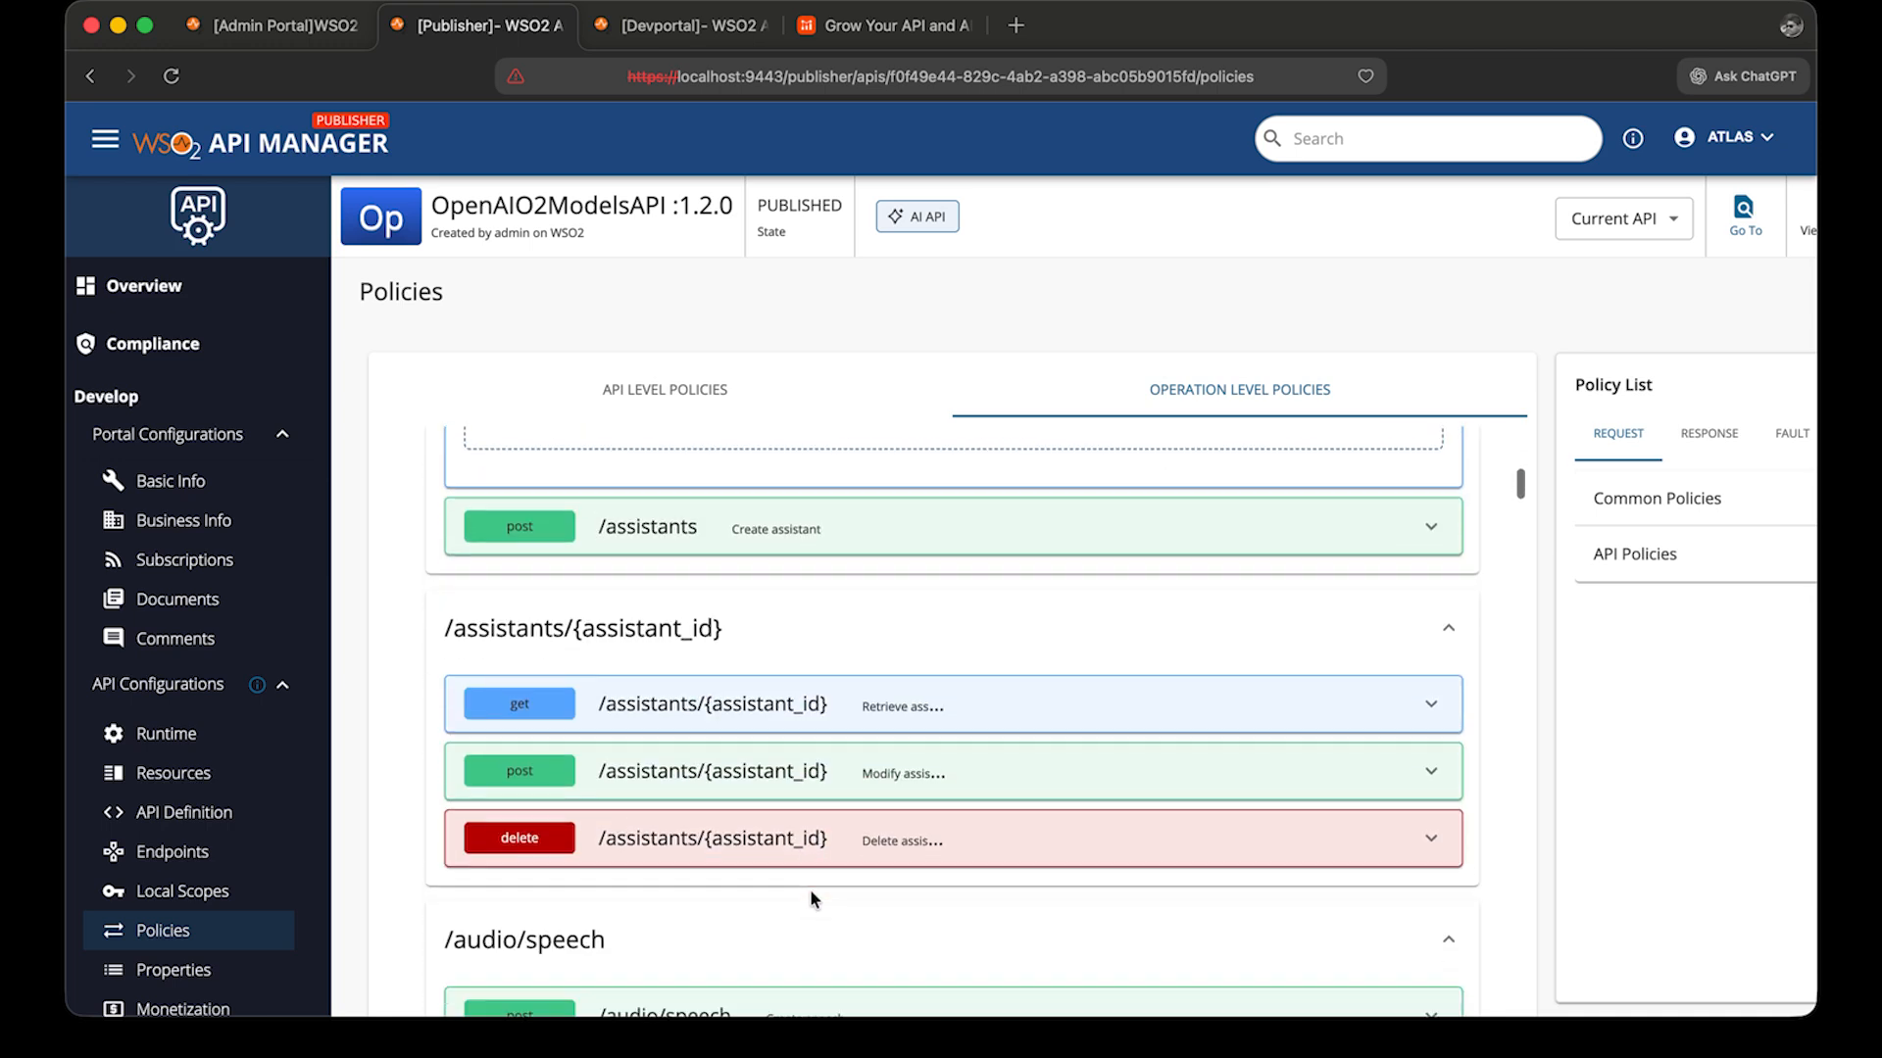
pyautogui.scroll(-12, 784, 813)
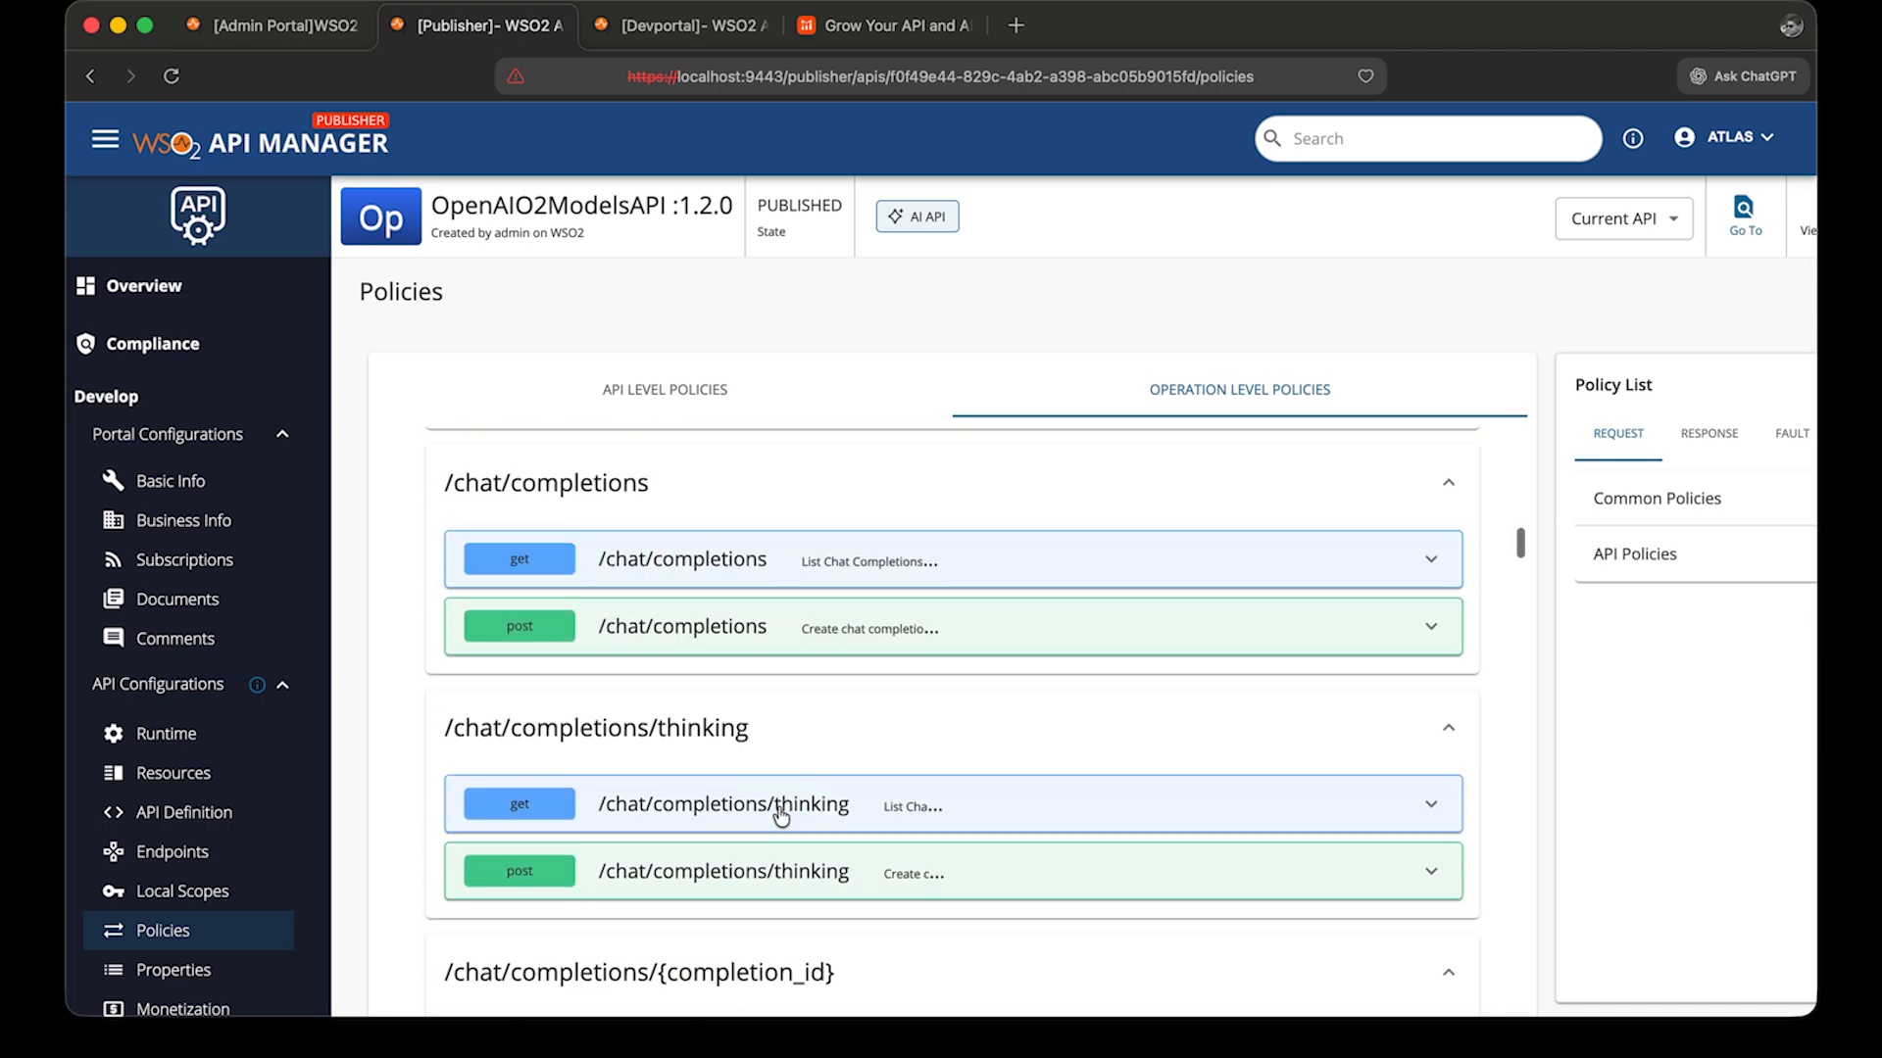
pyautogui.click(777, 556)
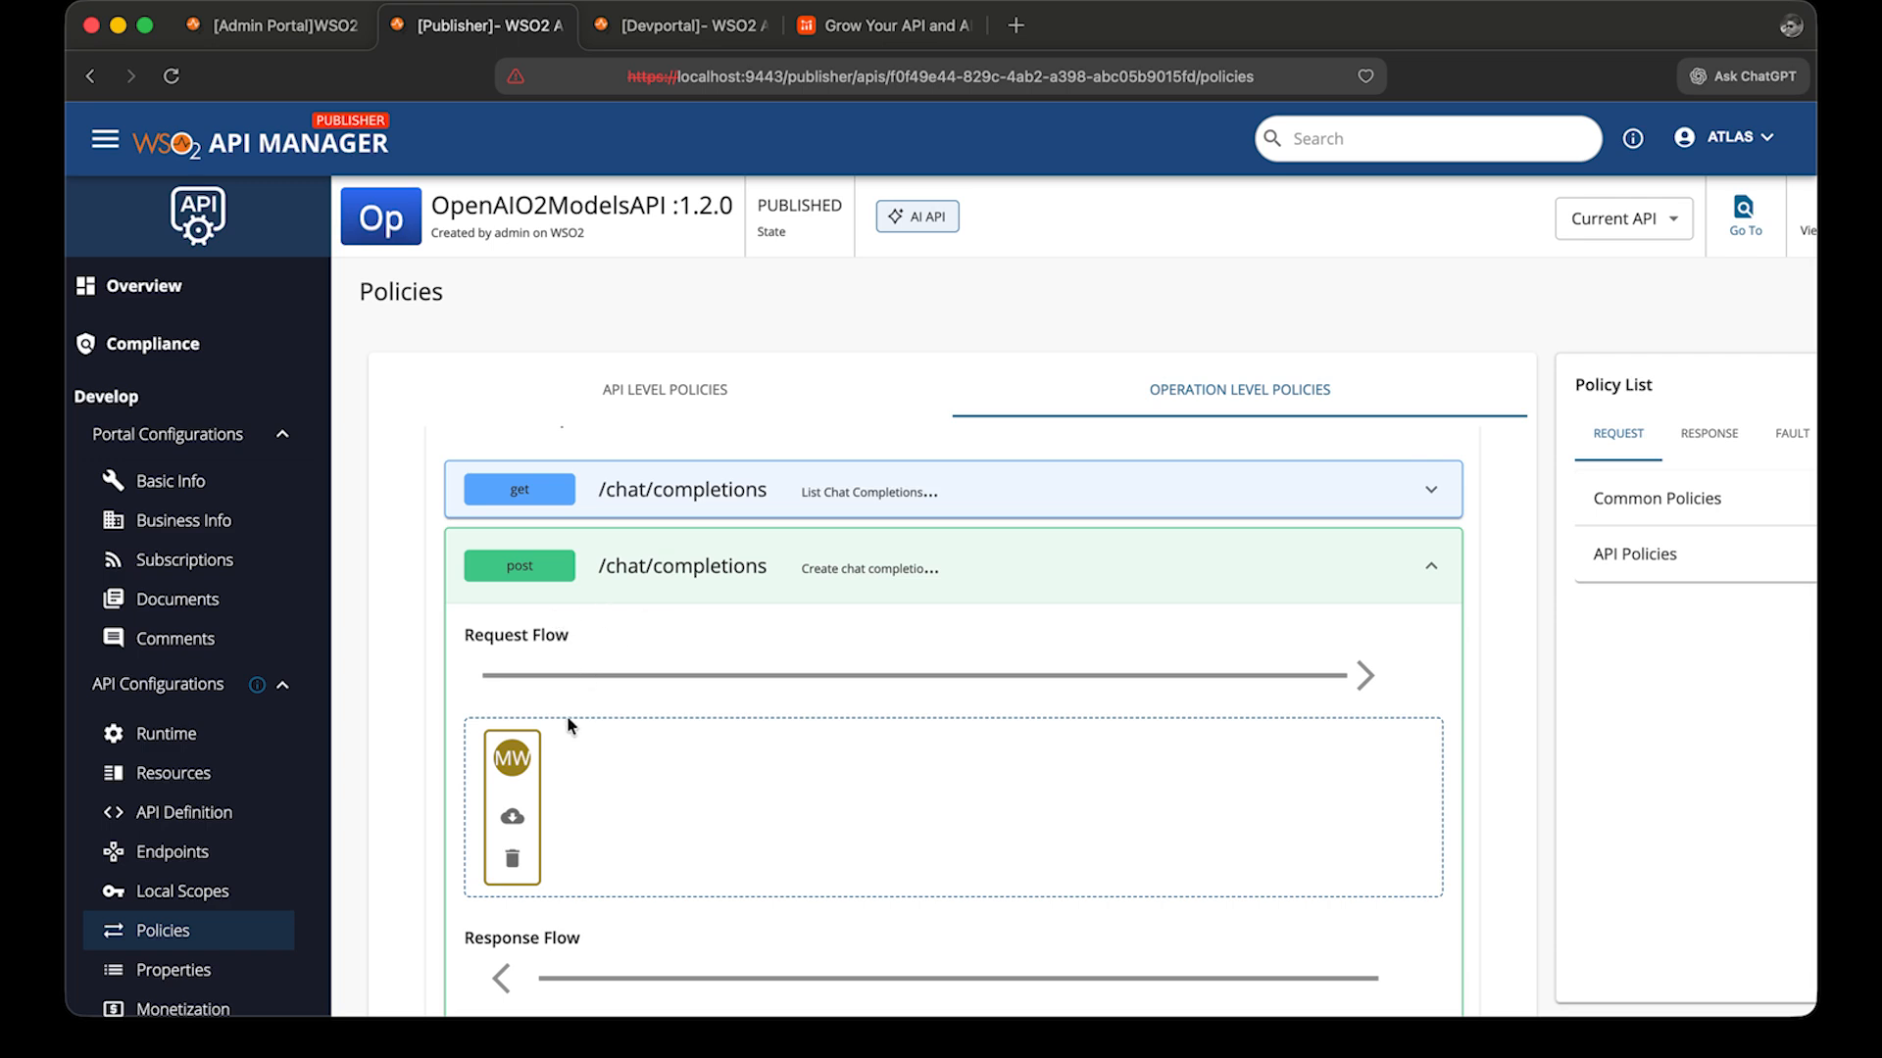
# Browse the common request policies available in the policy list.
pyautogui.click(1687, 500)
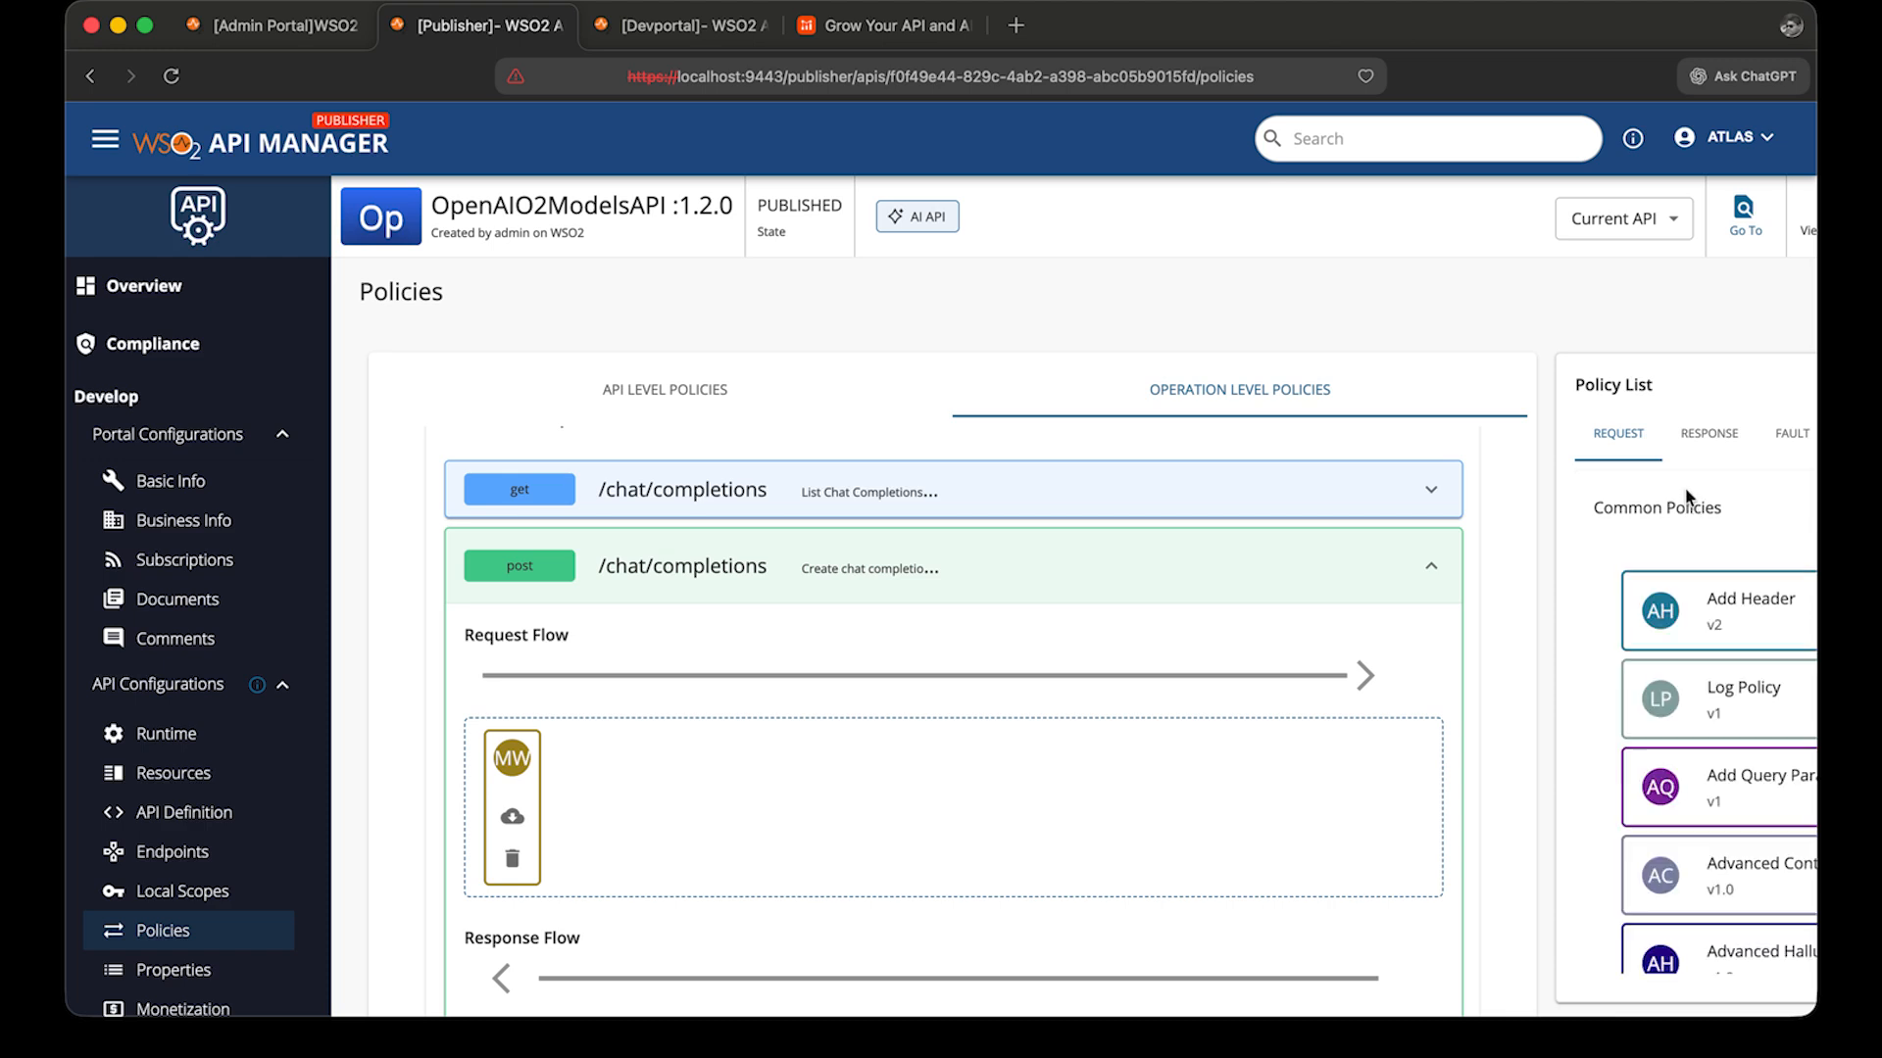
pyautogui.hscroll(3, 1527, 788)
pyautogui.scroll(-3, 1529, 794)
pyautogui.scroll(-7, 1529, 795)
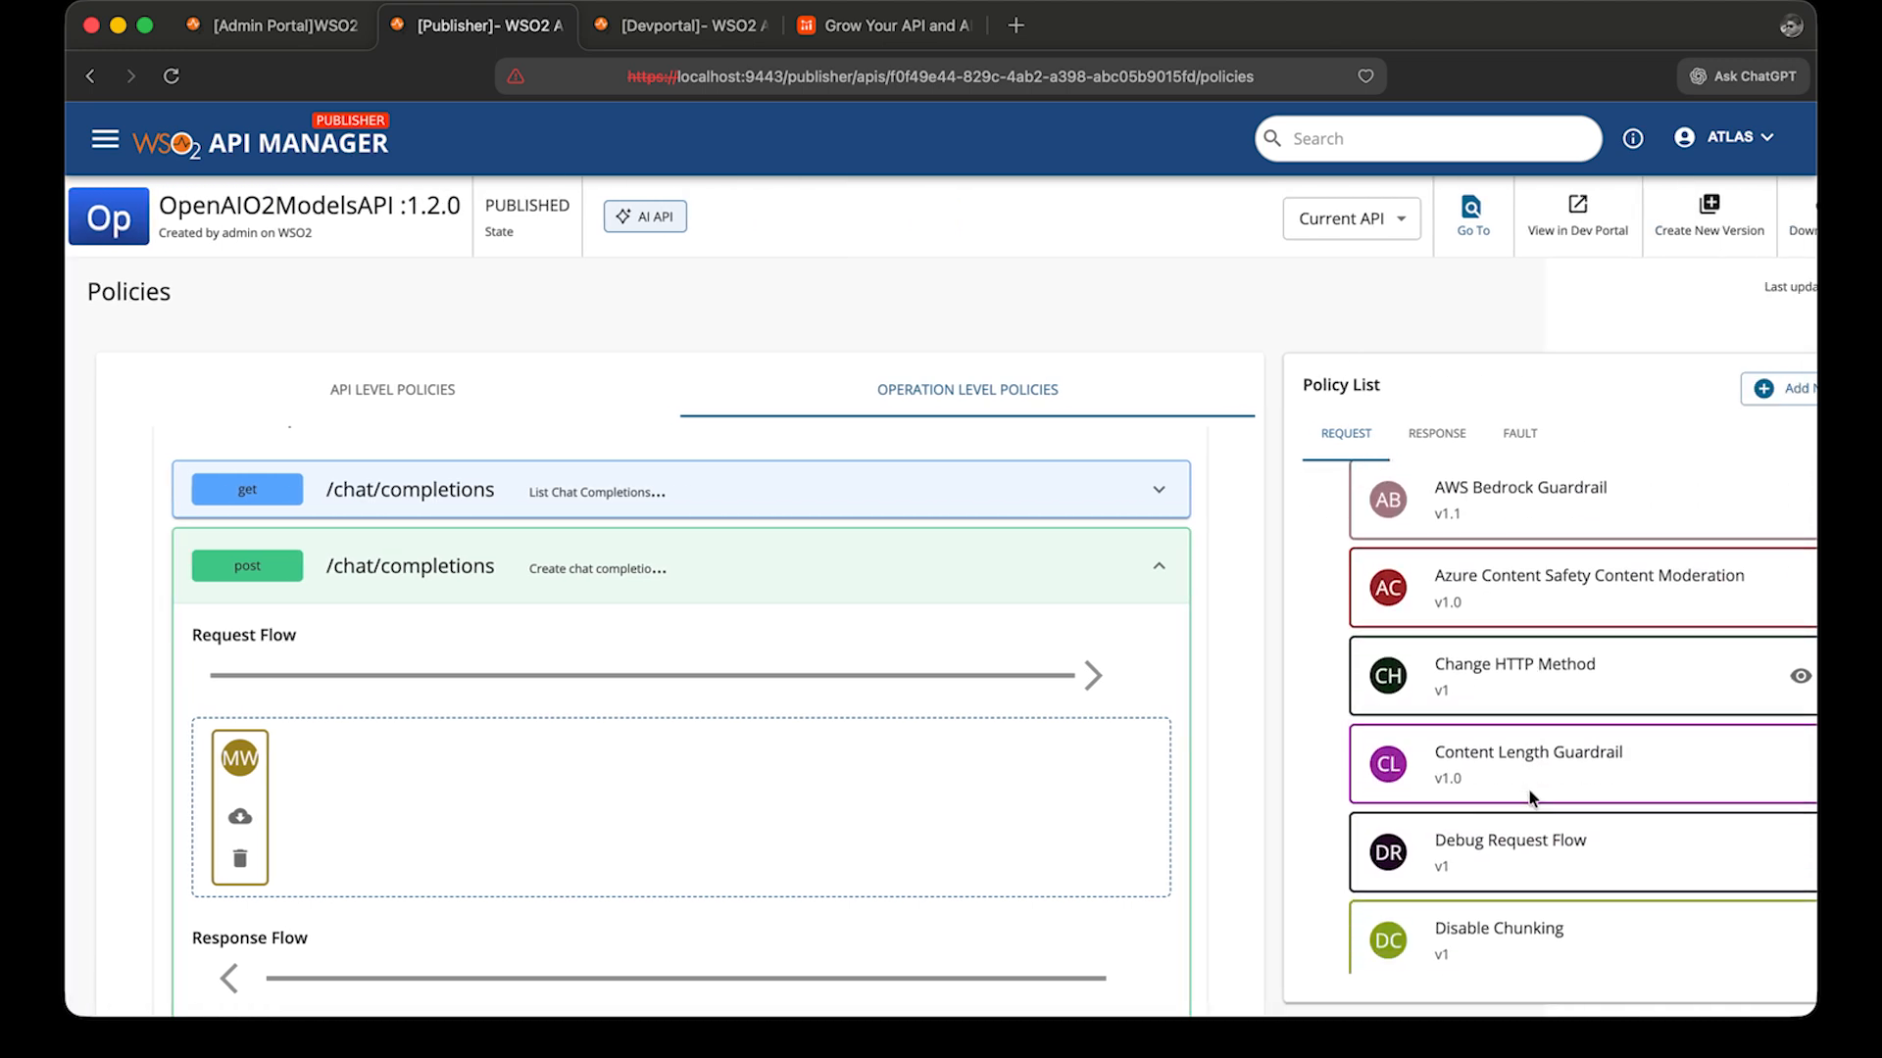
pyautogui.scroll(-2, 1529, 795)
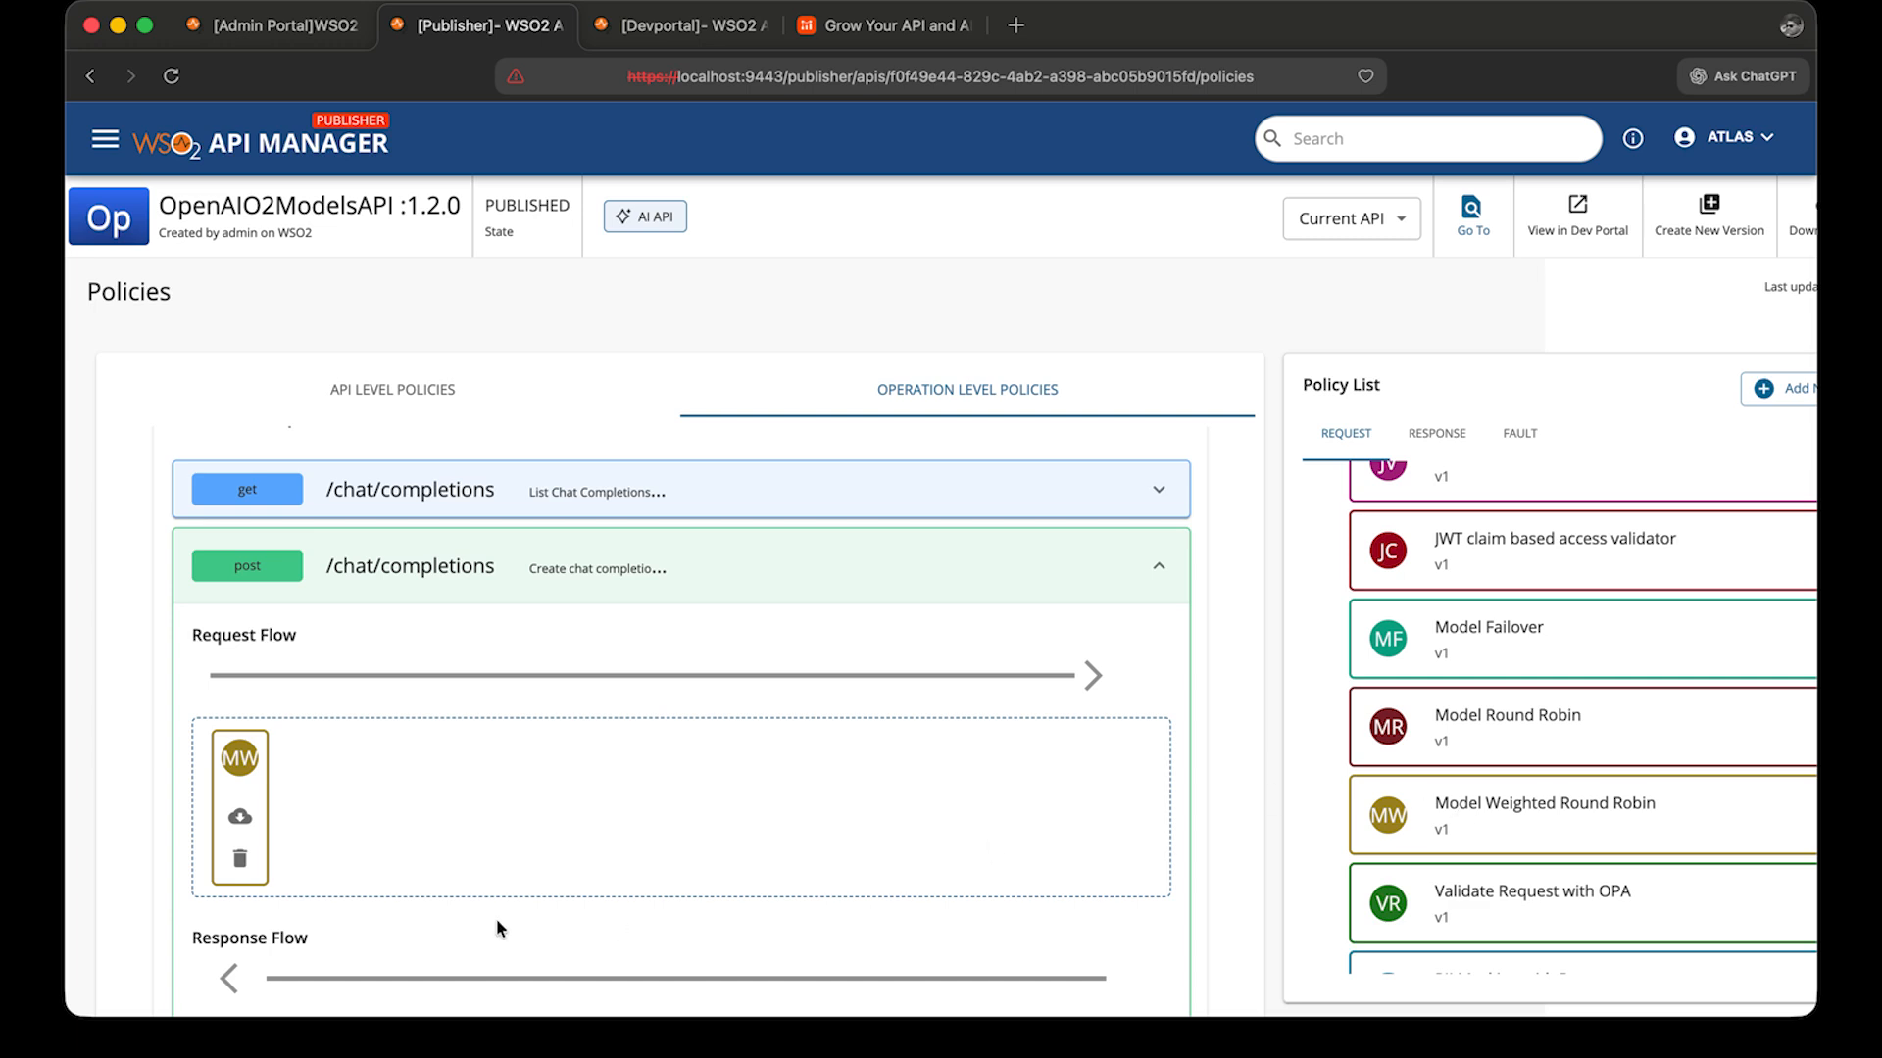
# Open the Model Weighted Round Robin policy on POST /chat/completions and save its model weights configuration.
pyautogui.click(254, 775)
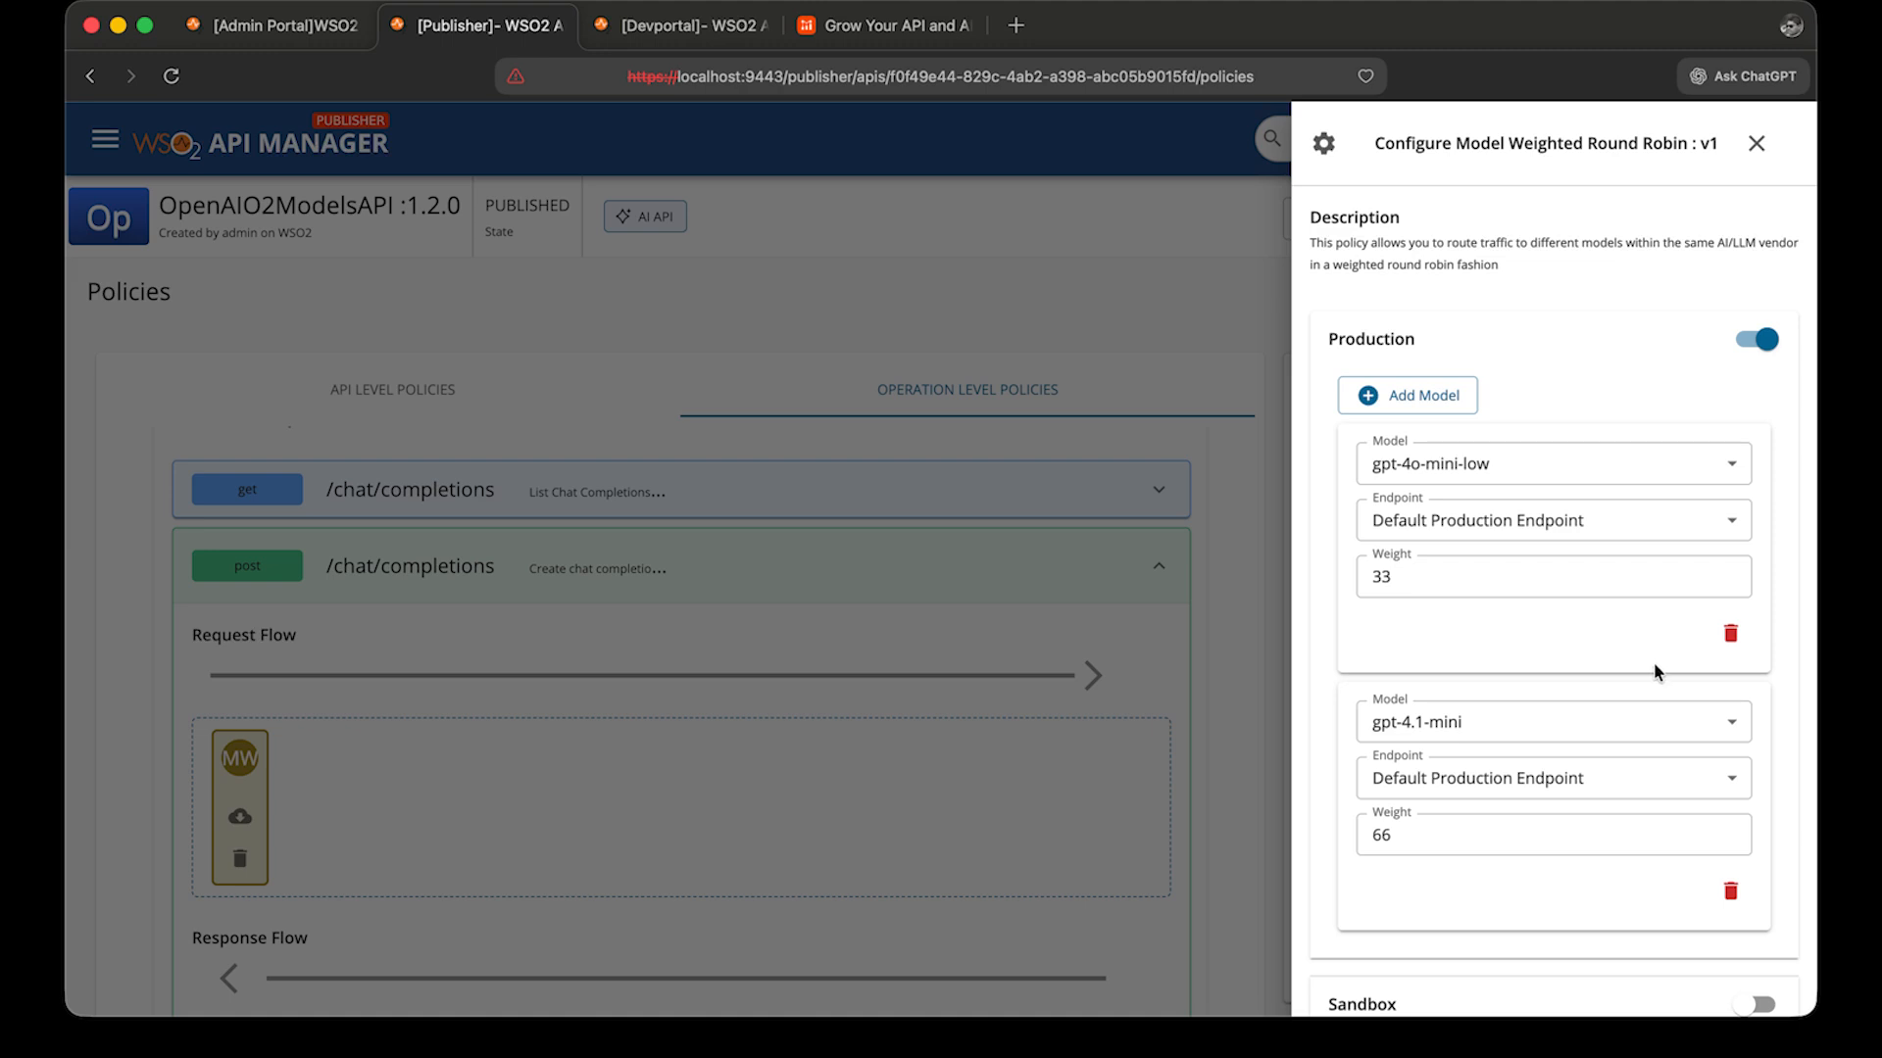
pyautogui.scroll(-3, 1612, 774)
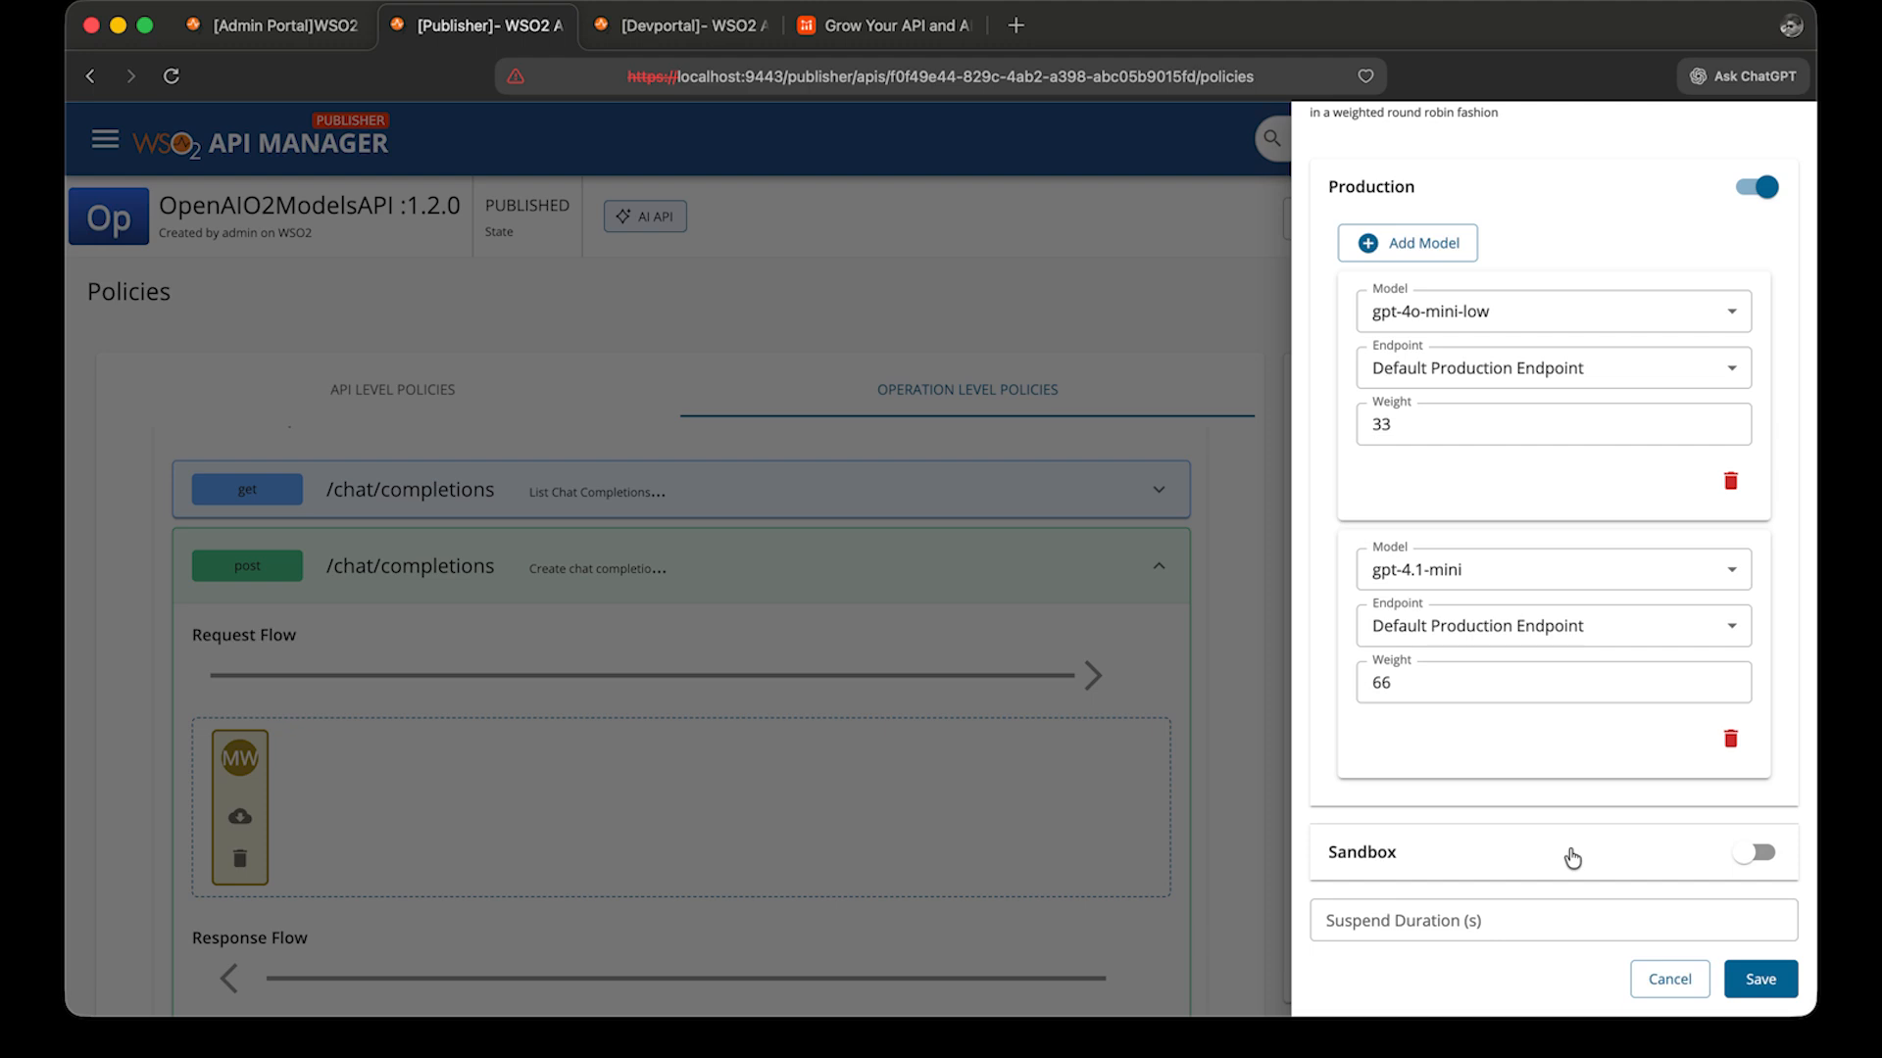
pyautogui.click(1760, 980)
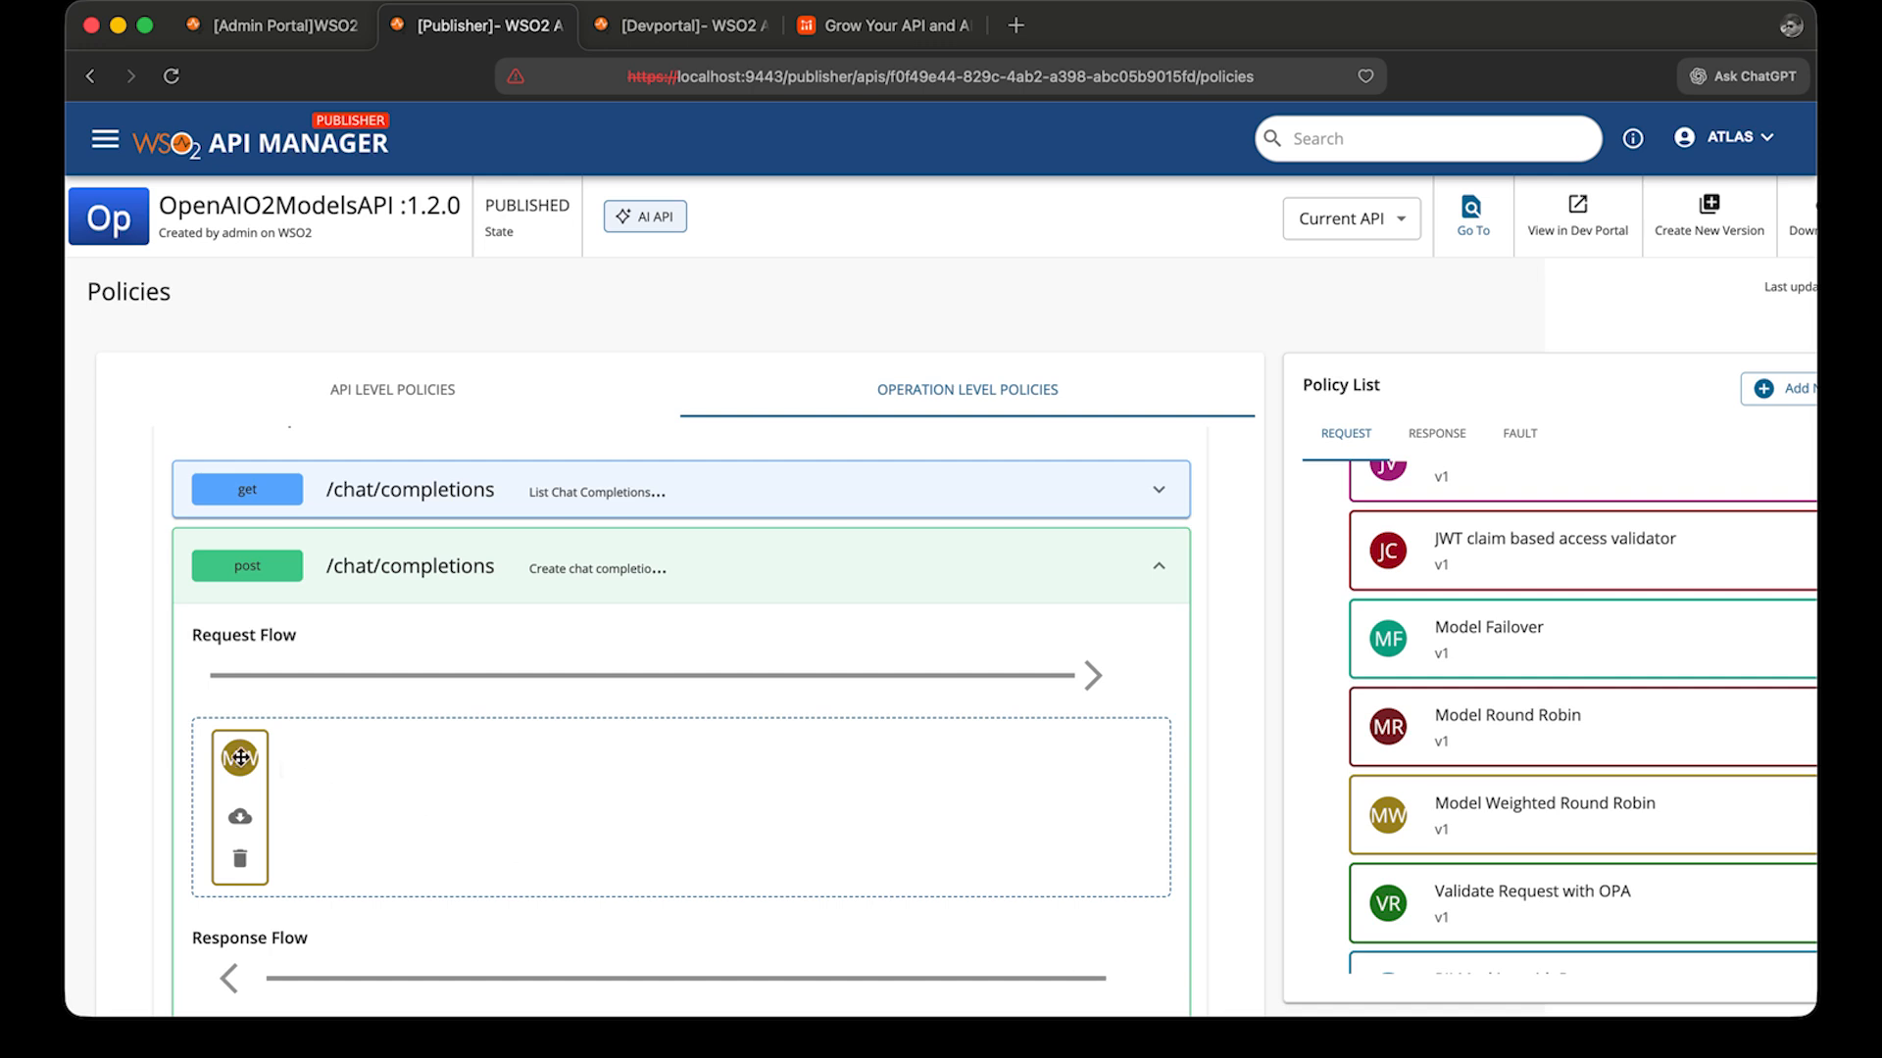
# Open the policy save options, then view the API's gateway deployments.
pyautogui.scroll(-10, 104, 790)
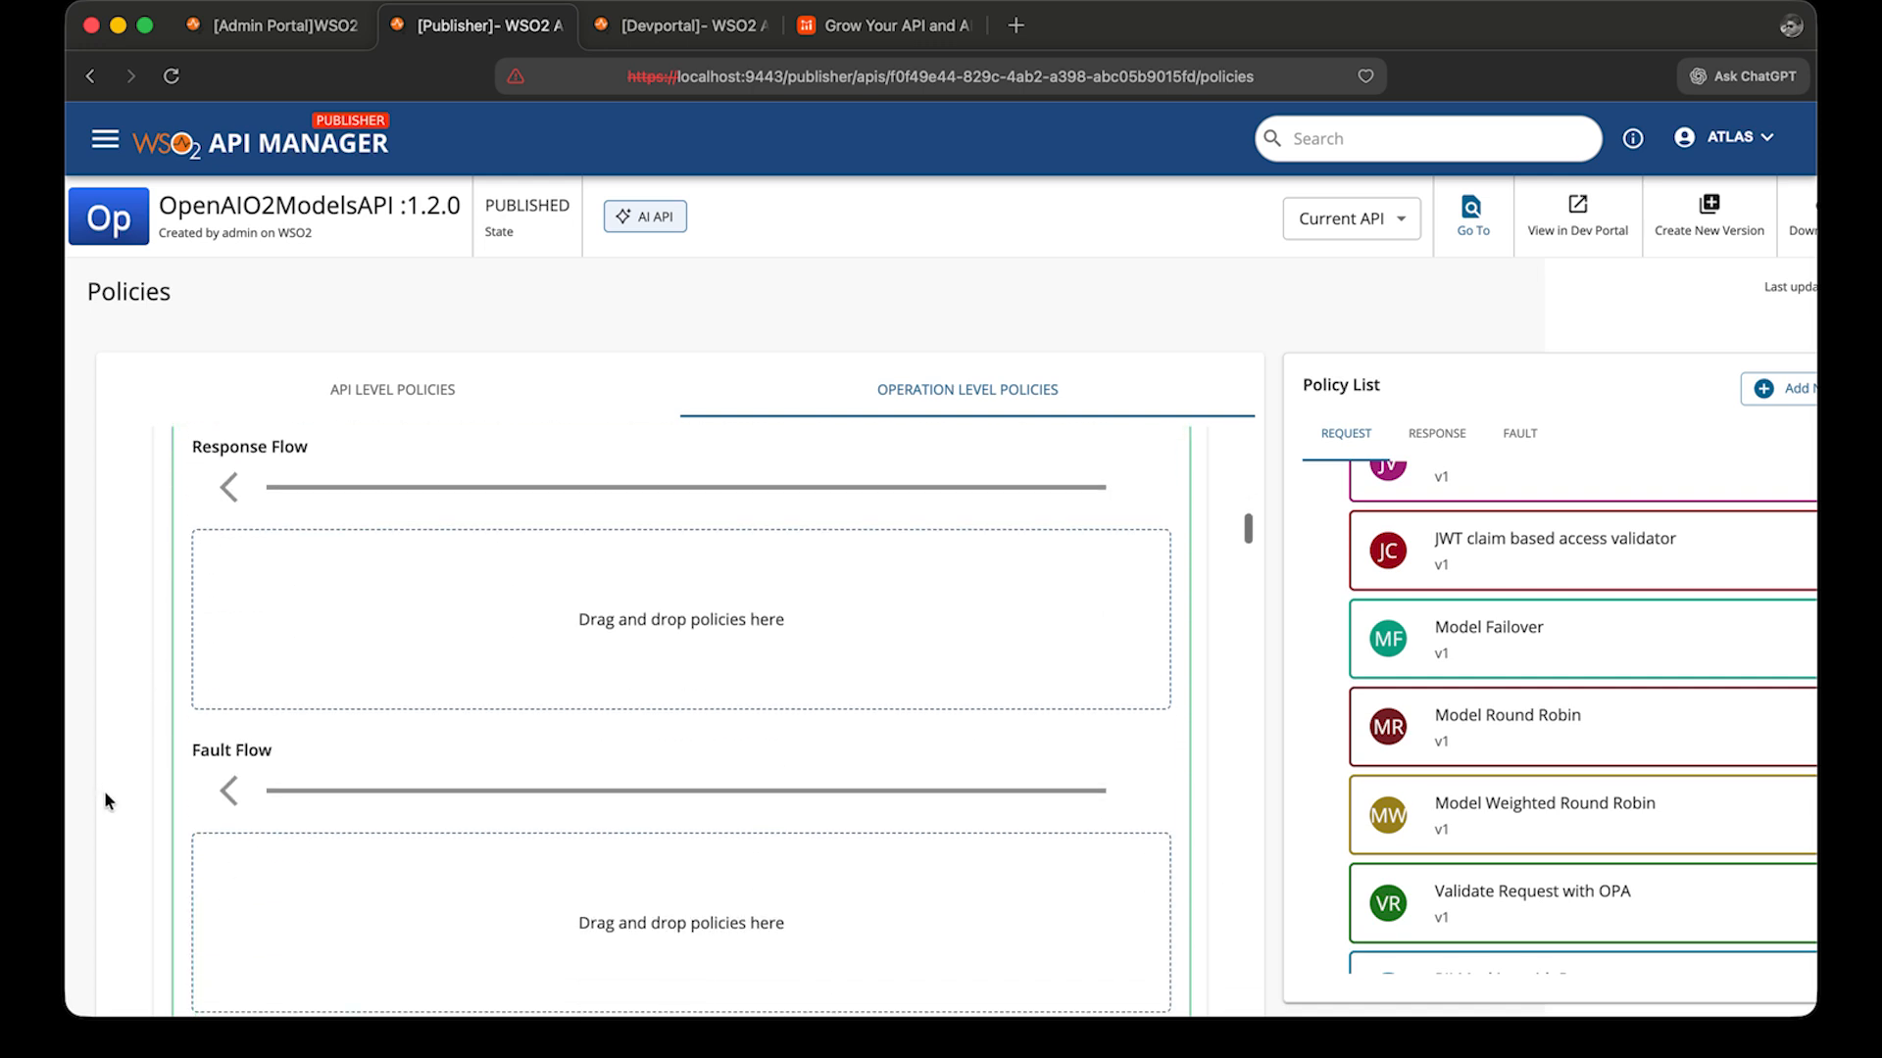
pyautogui.scroll(-15, 104, 790)
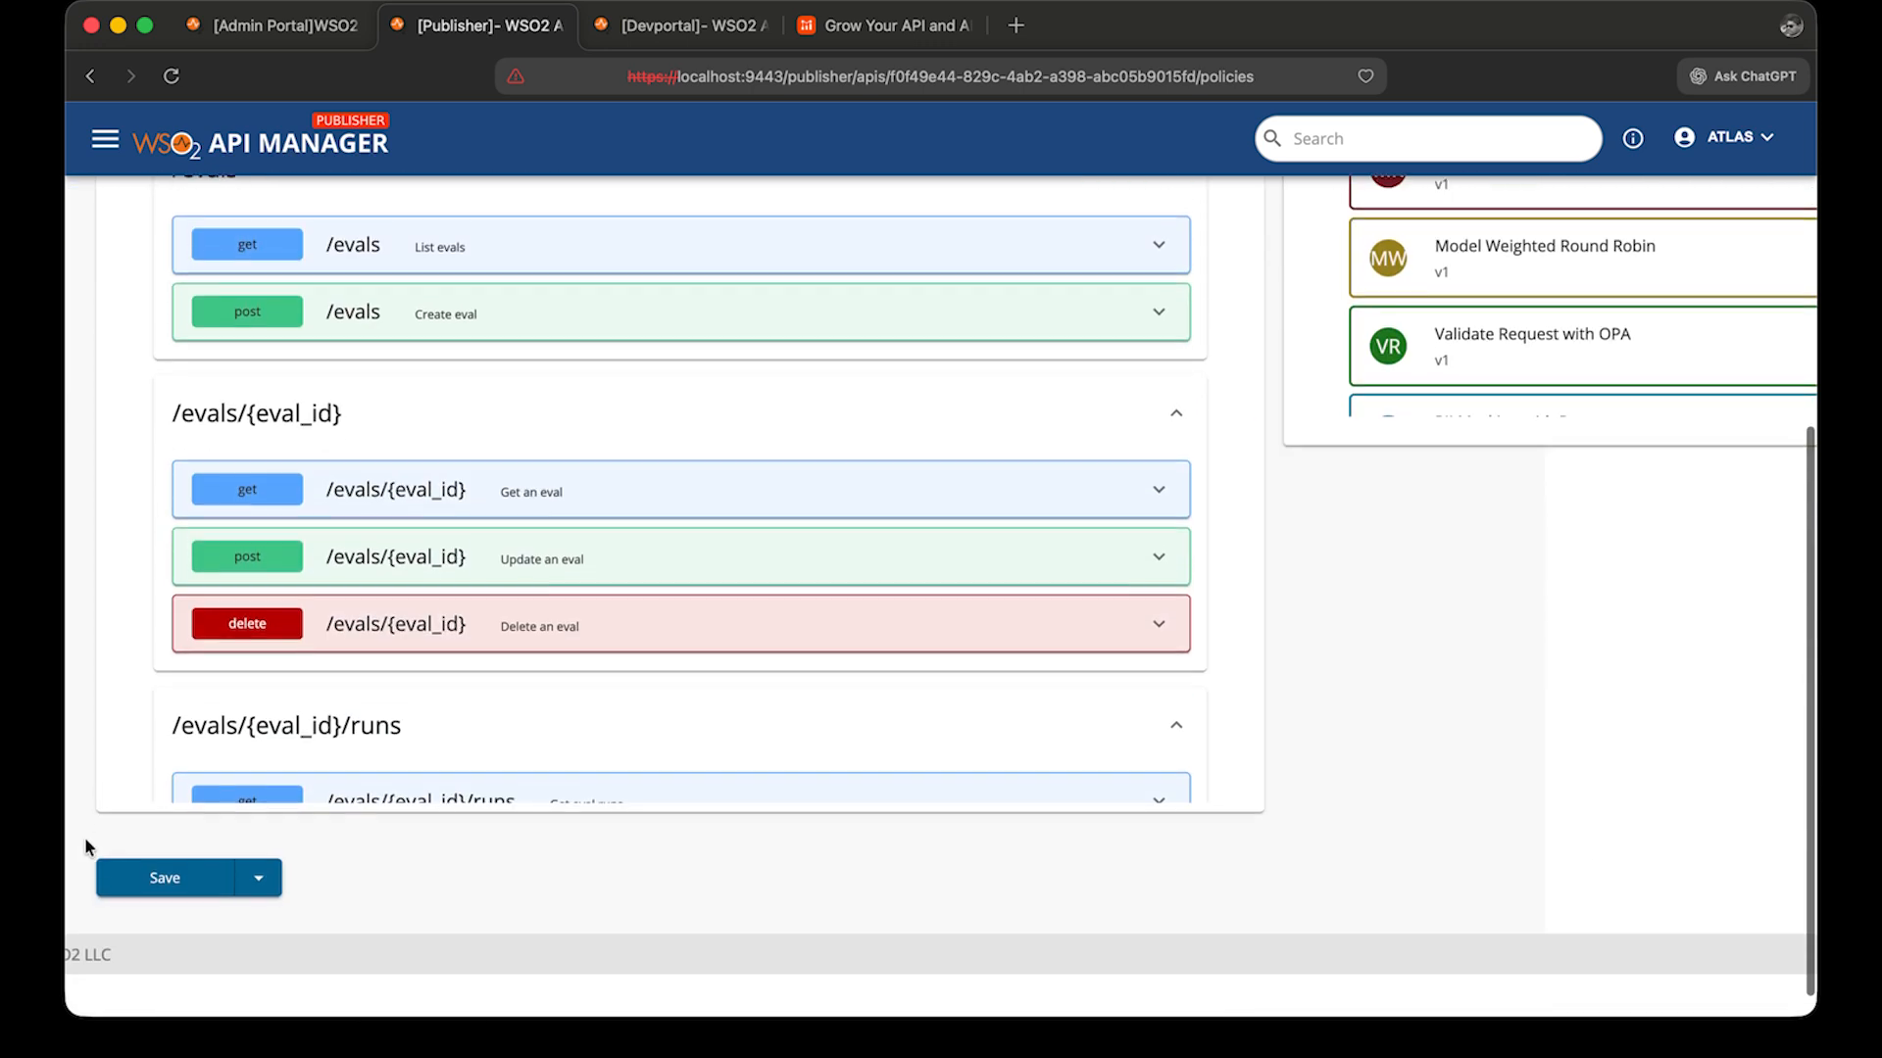
pyautogui.click(260, 920)
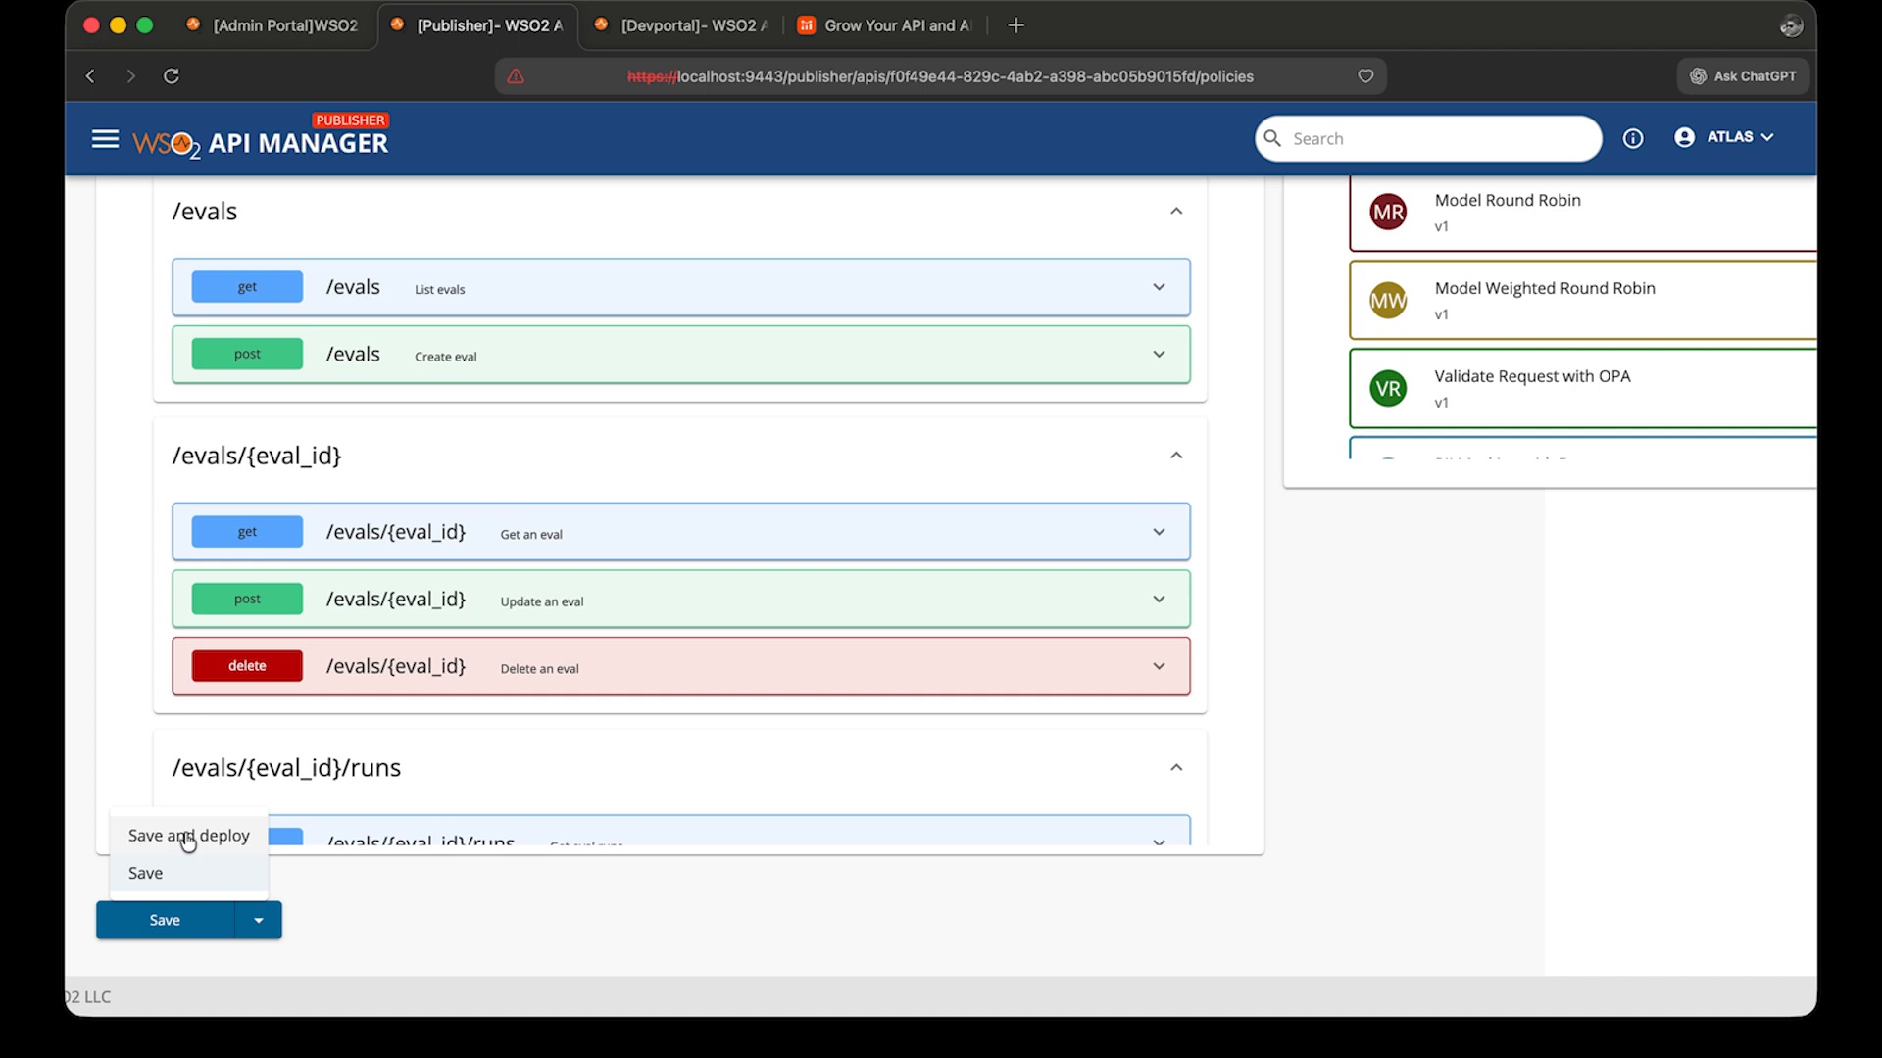
pyautogui.moveTo(172, 672)
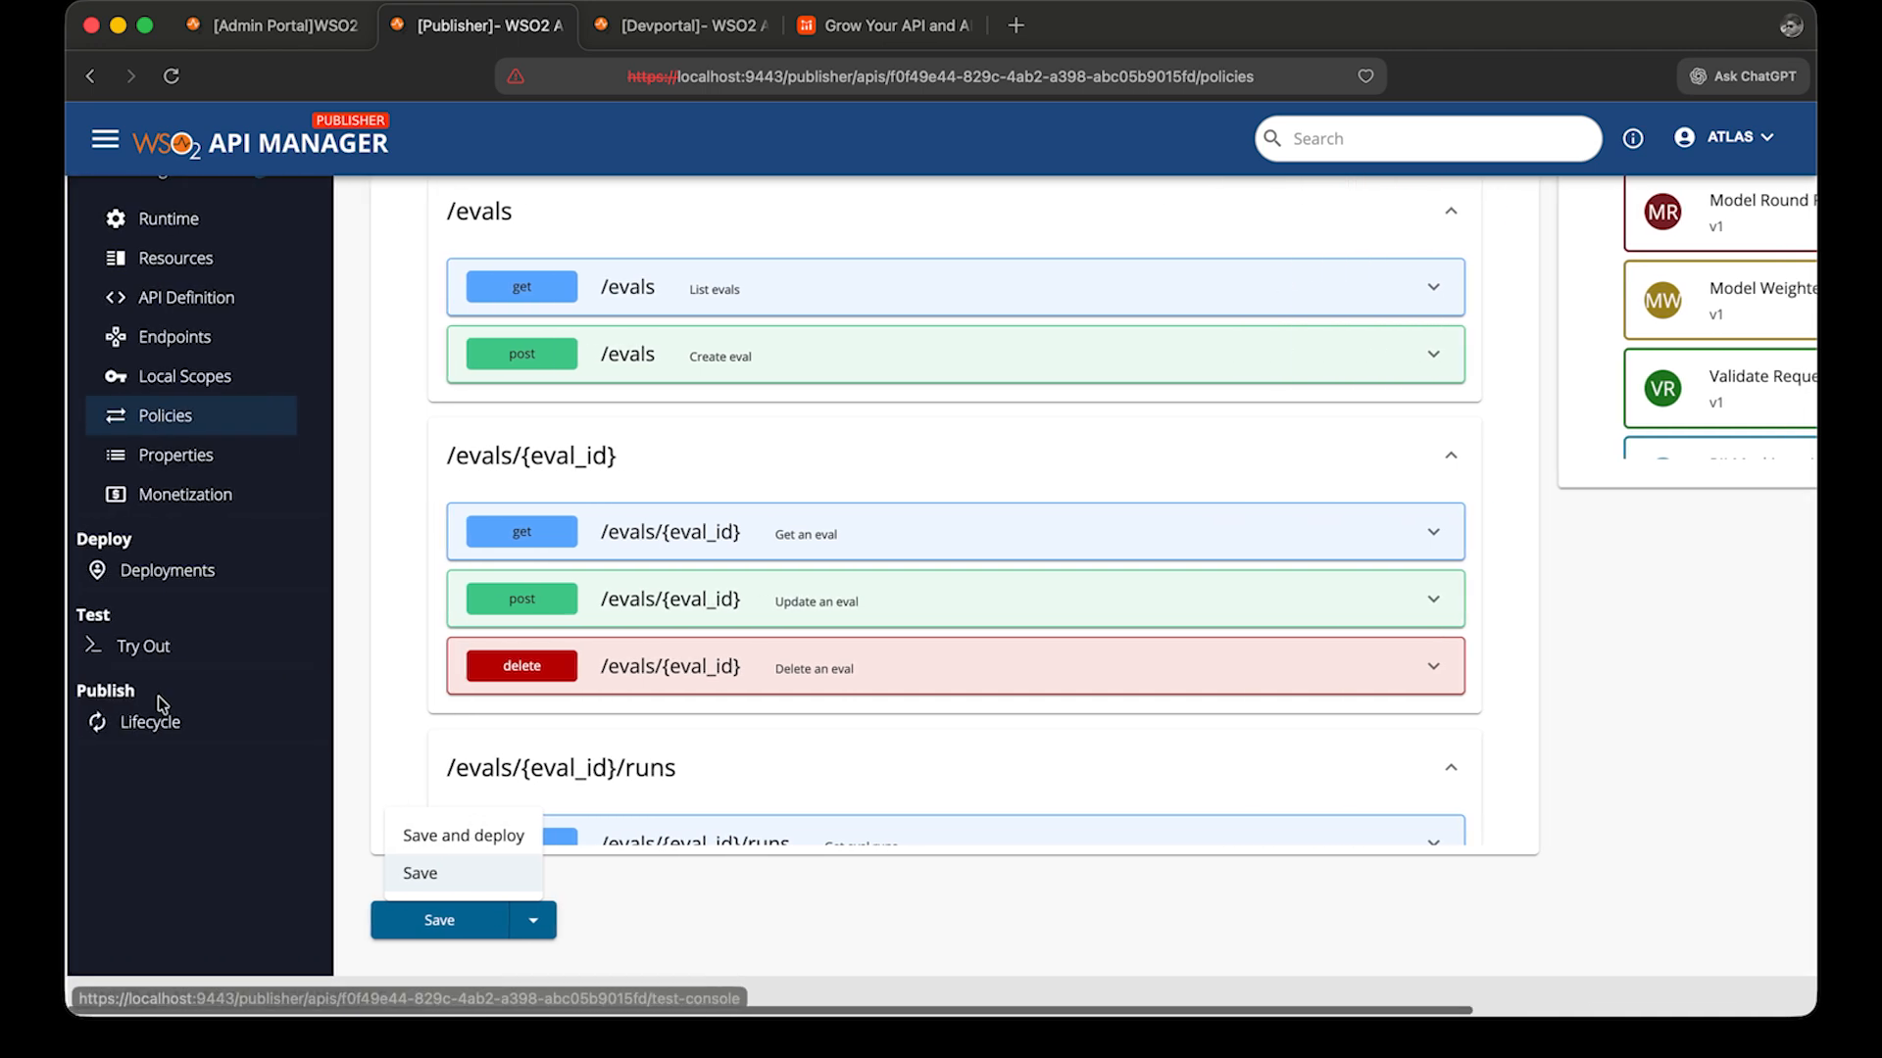
pyautogui.click(185, 569)
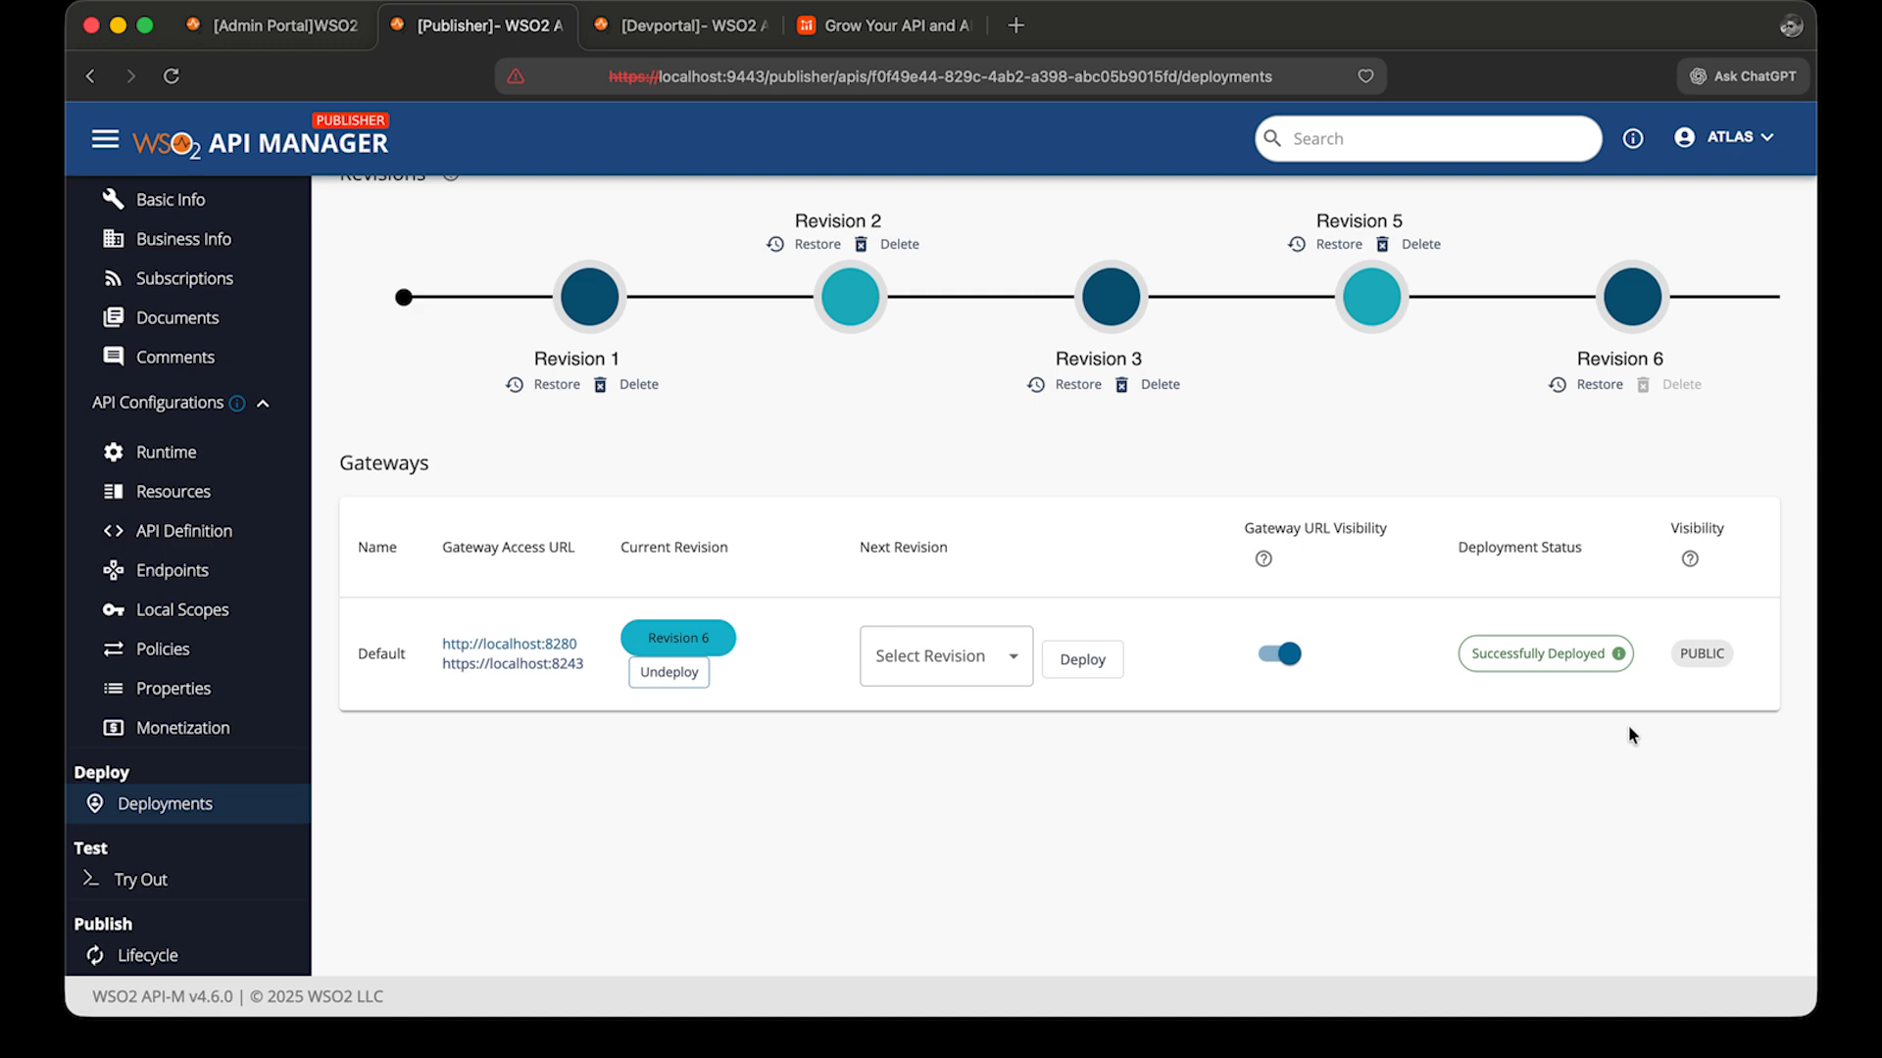
# Switch to the Developer Portal and open the O2TravelBot application's subscriptions.
pyautogui.moveTo(1550, 656)
pyautogui.click(636, 27)
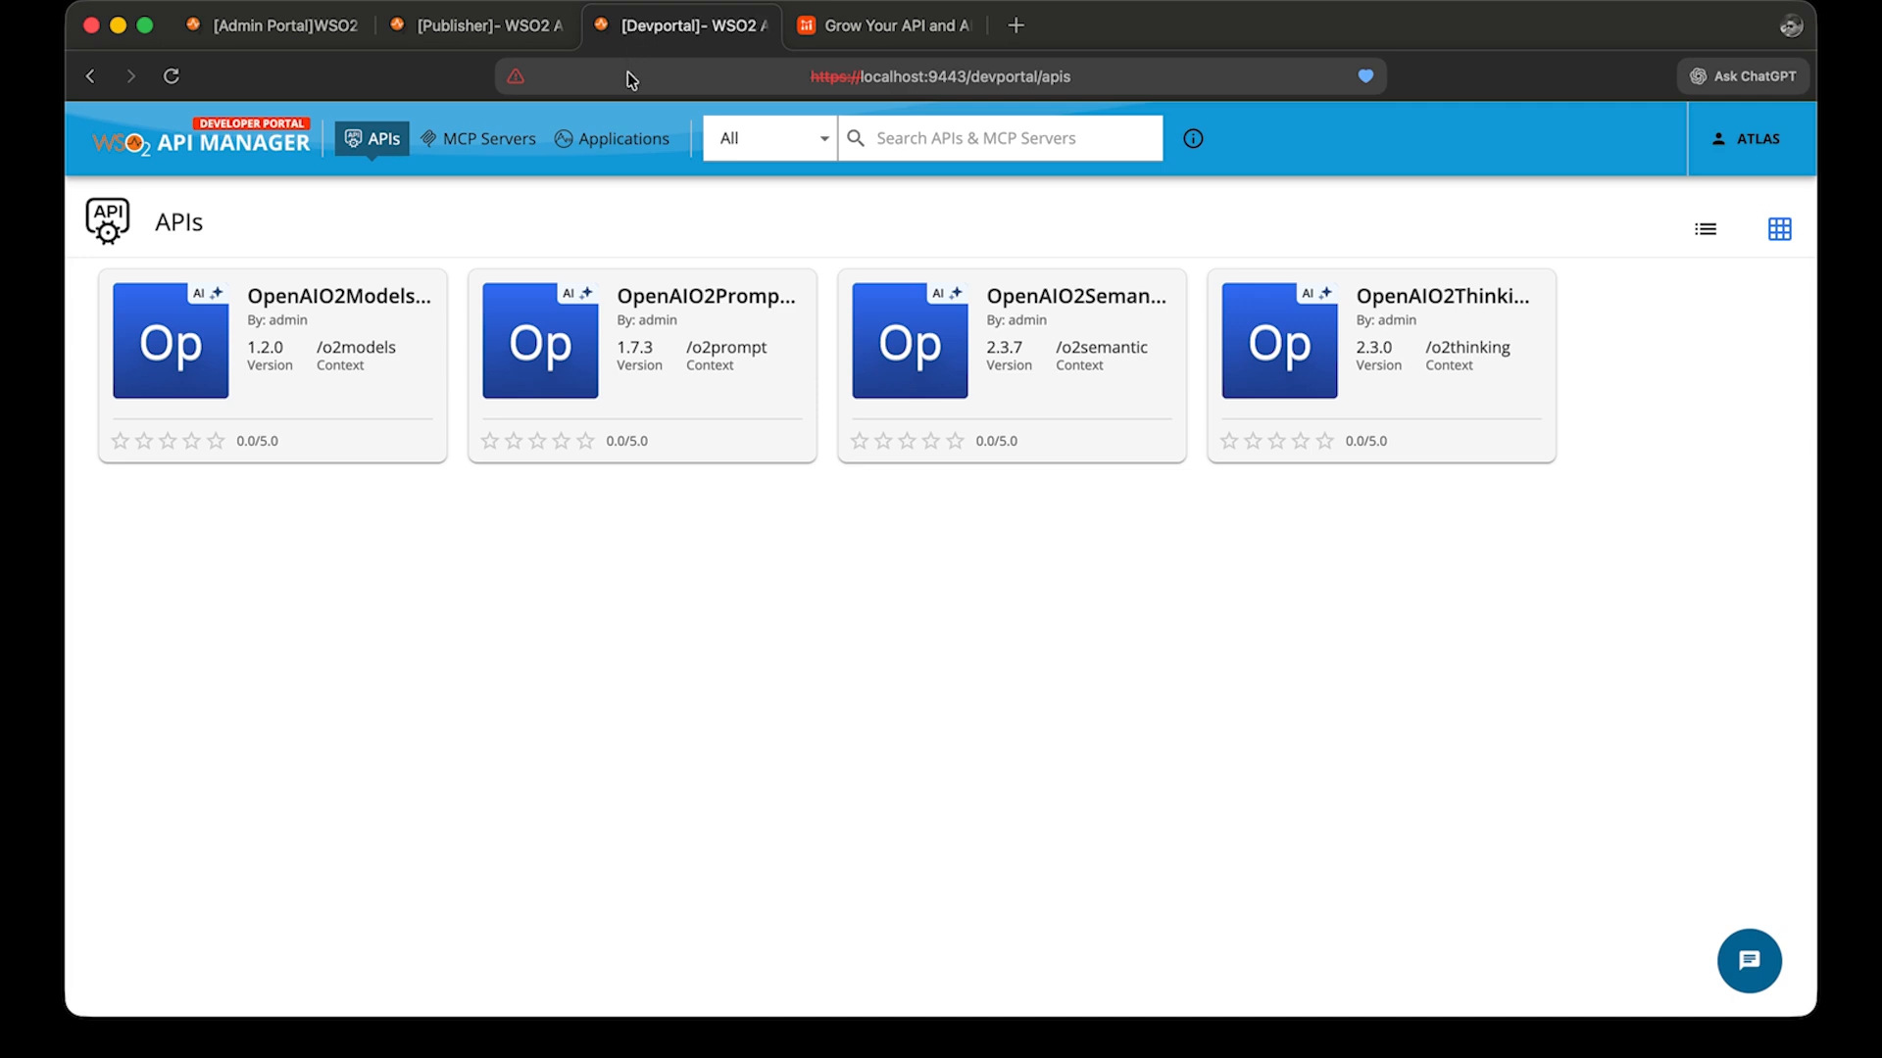
pyautogui.click(621, 141)
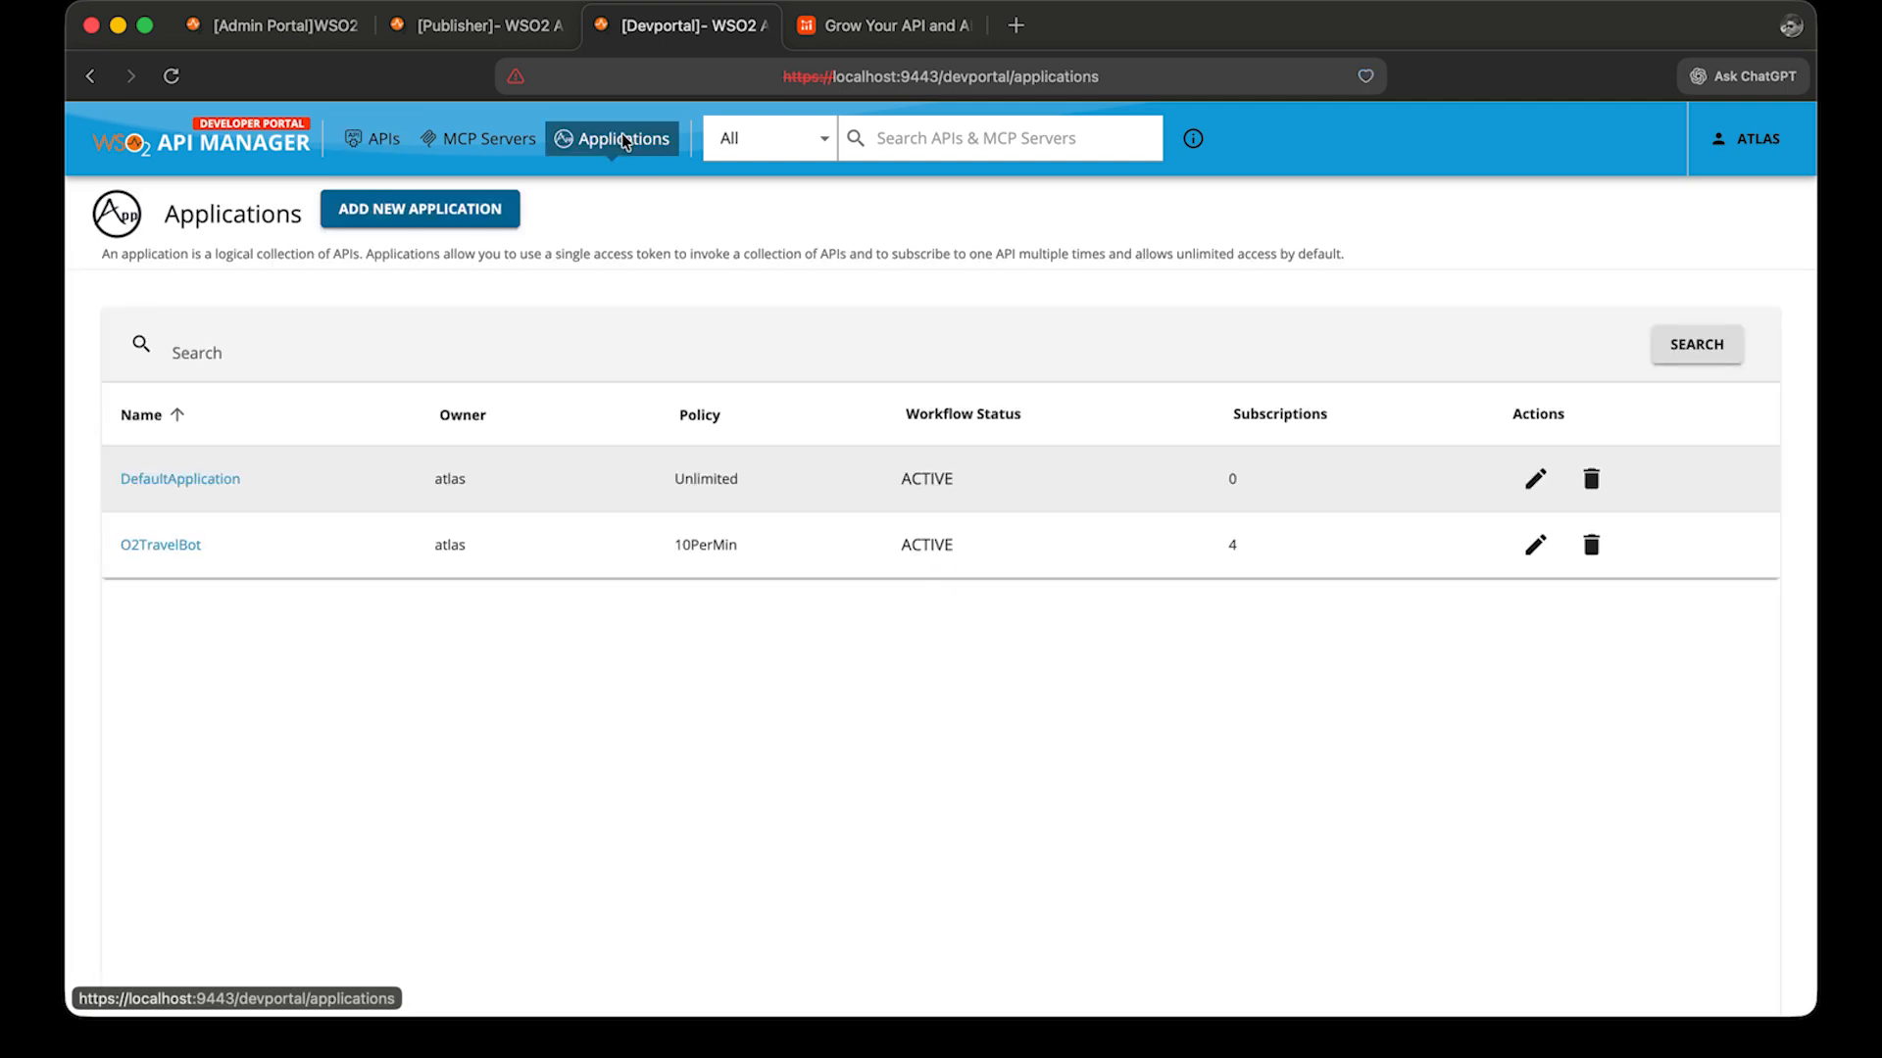
pyautogui.click(167, 546)
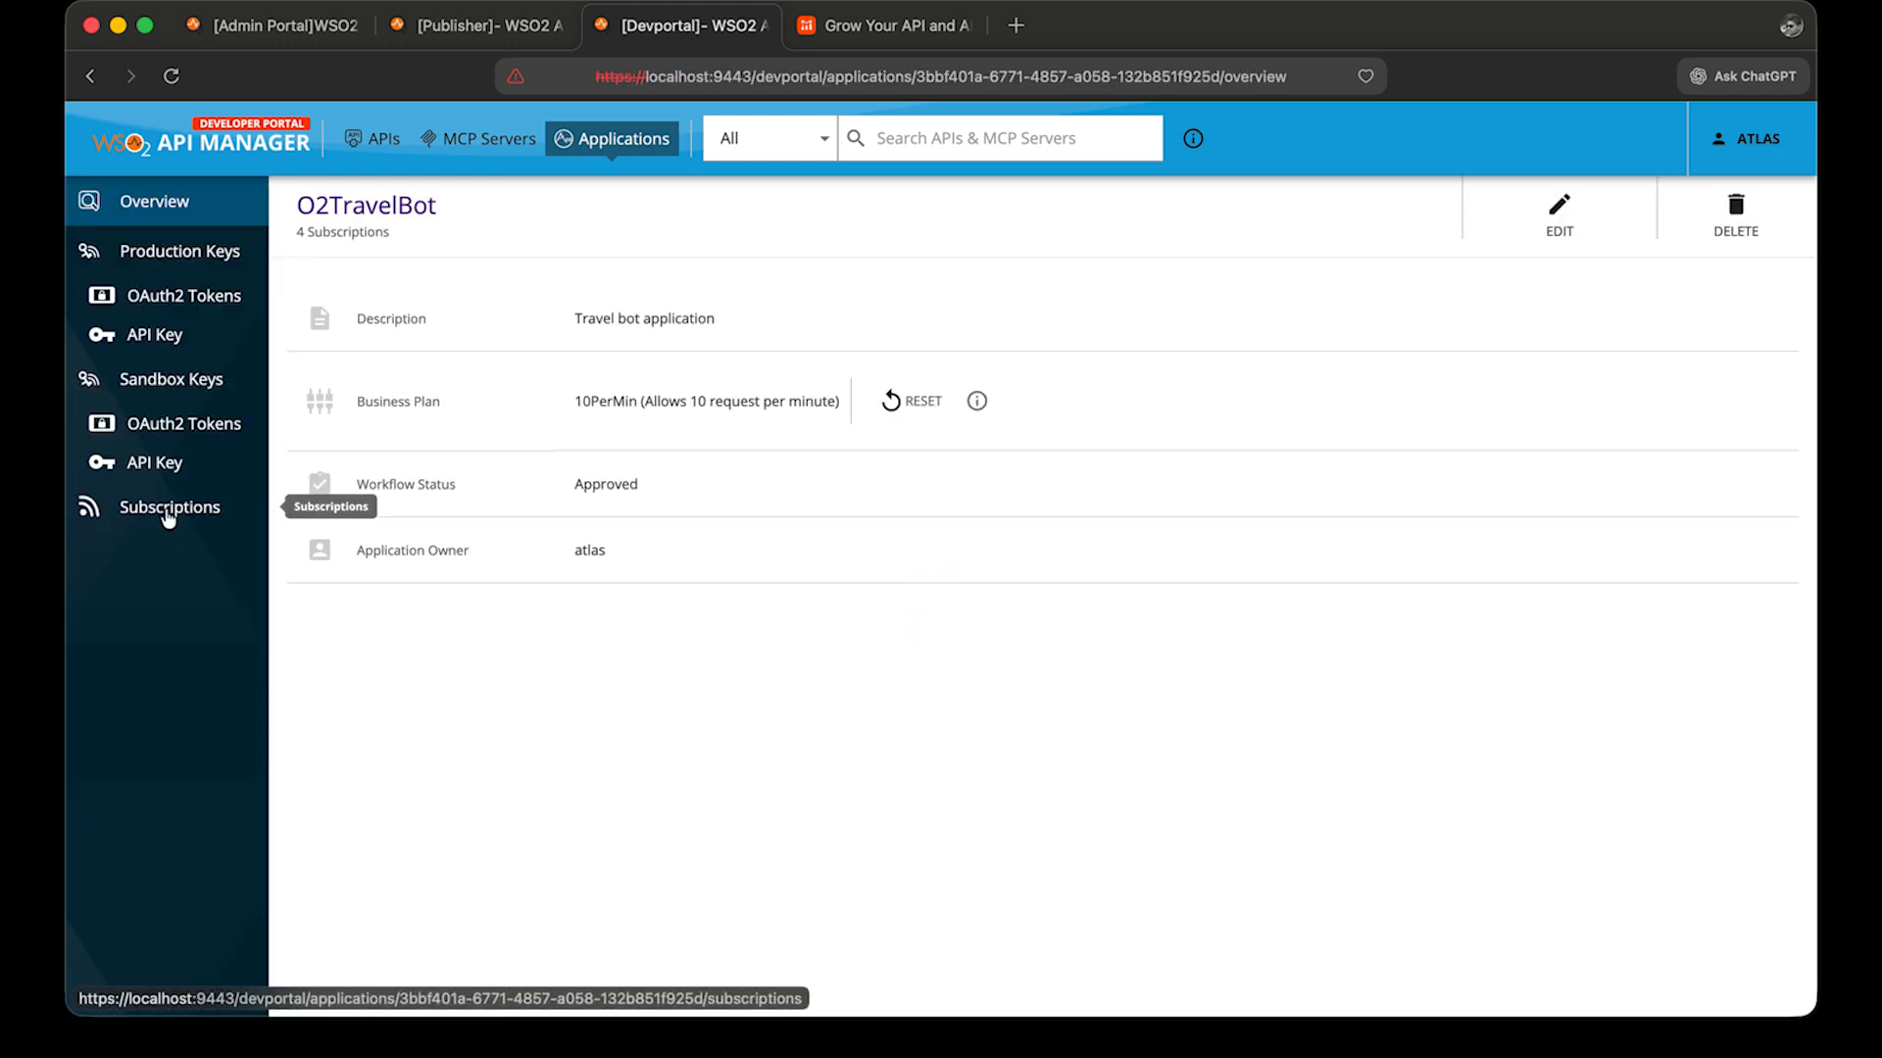
pyautogui.click(168, 516)
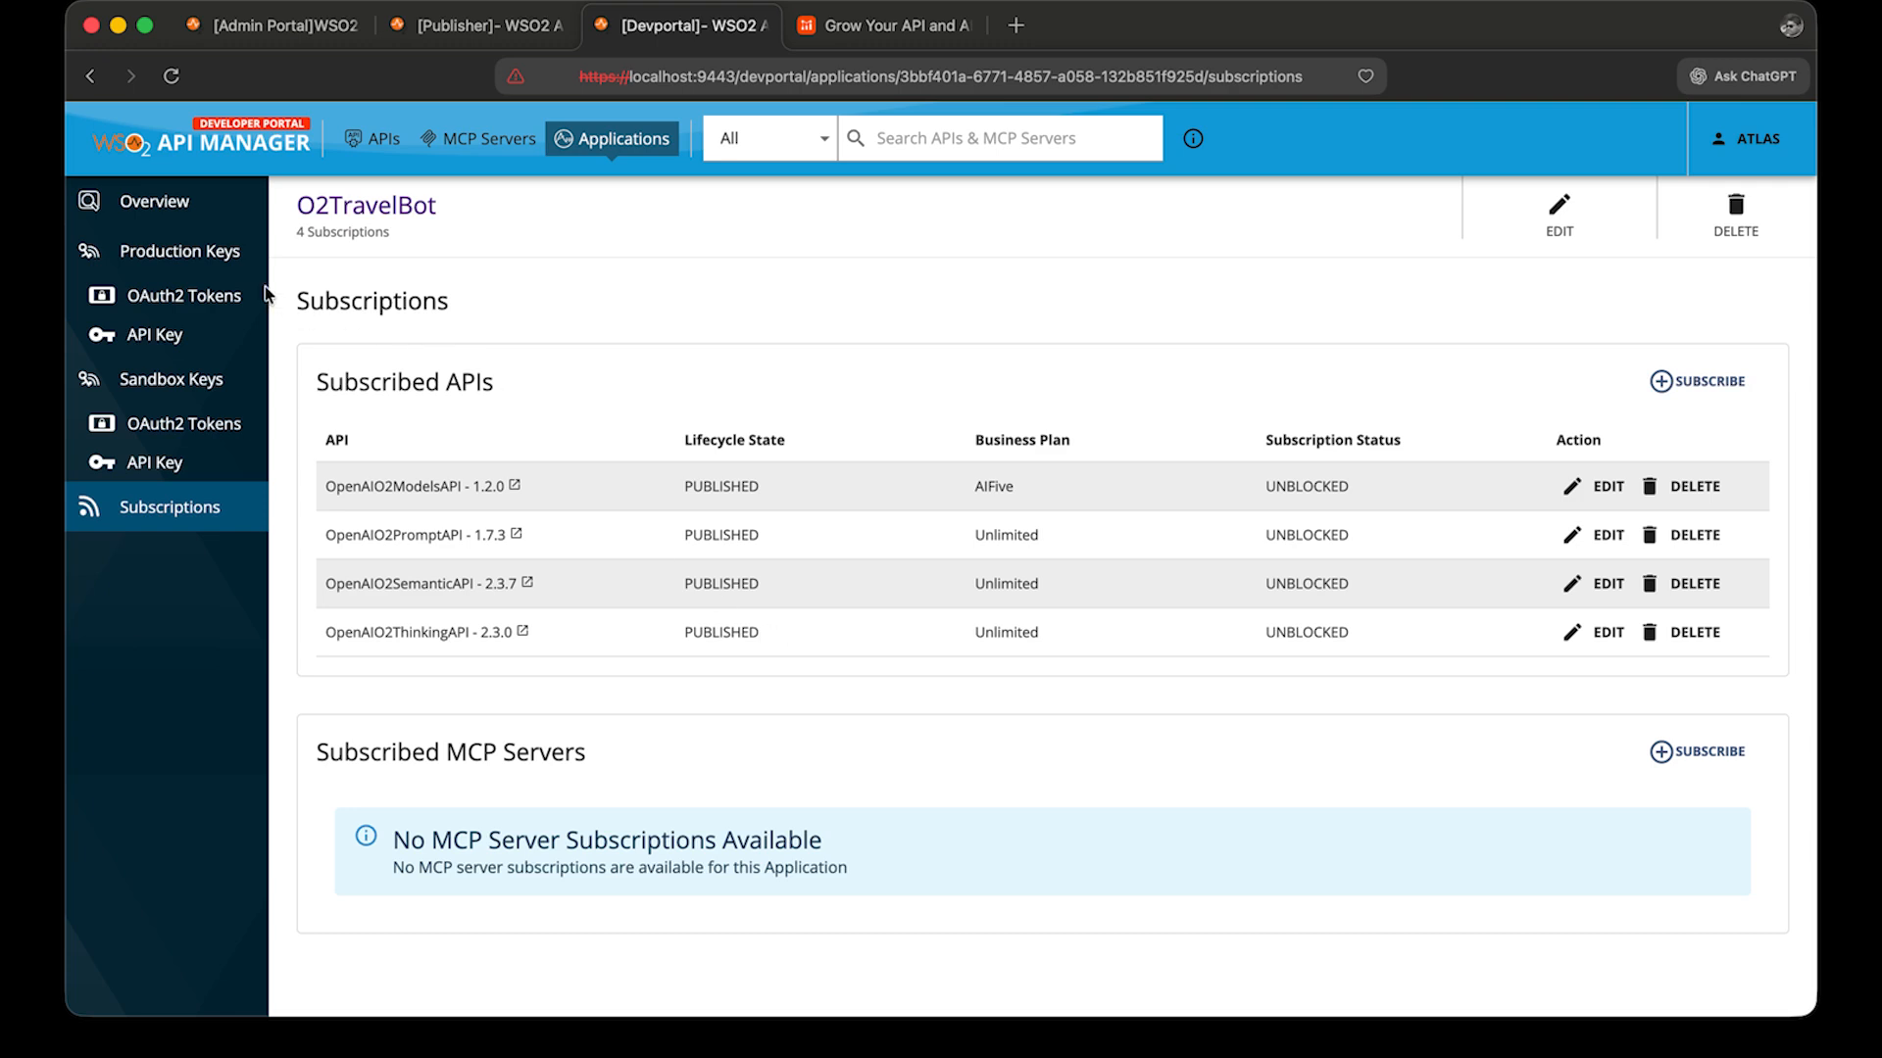
# Update the O2TravelBot production OAuth2 key settings and return to the APIs list.
pyautogui.click(225, 257)
pyautogui.scroll(-15, 492, 714)
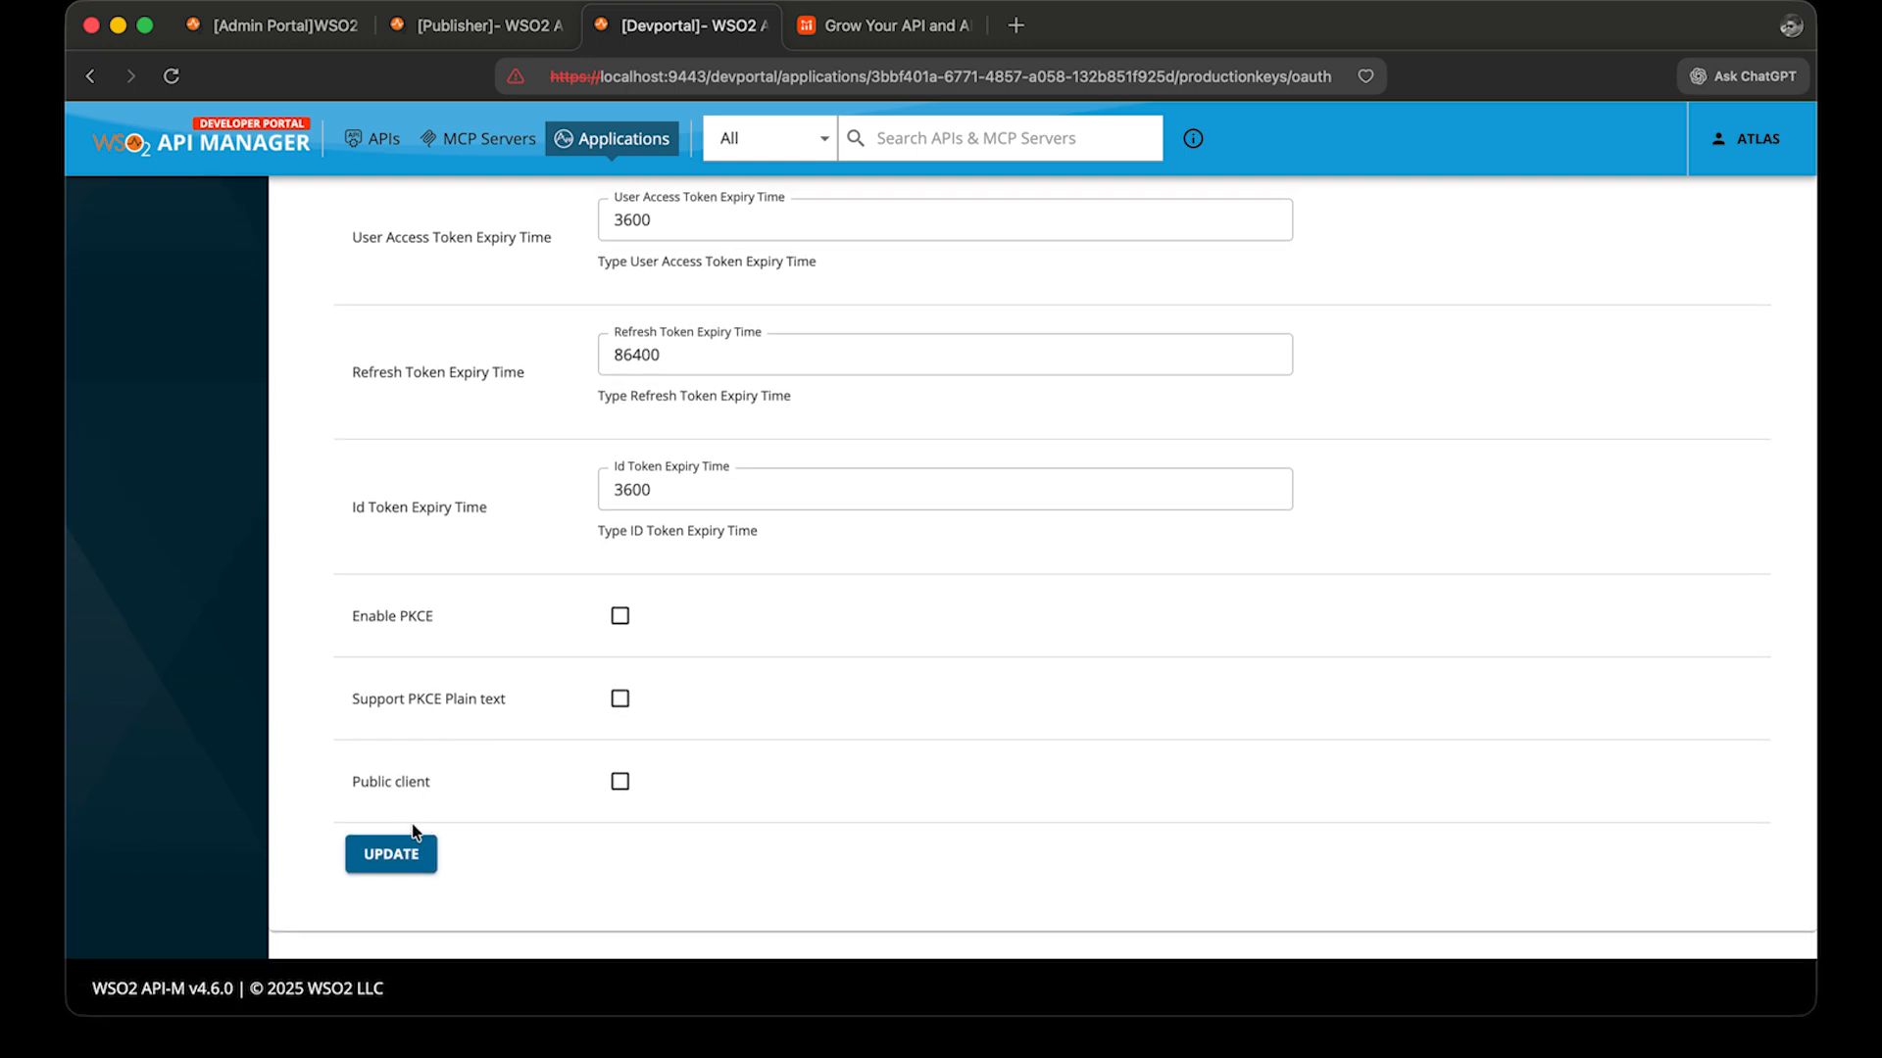
pyautogui.click(398, 845)
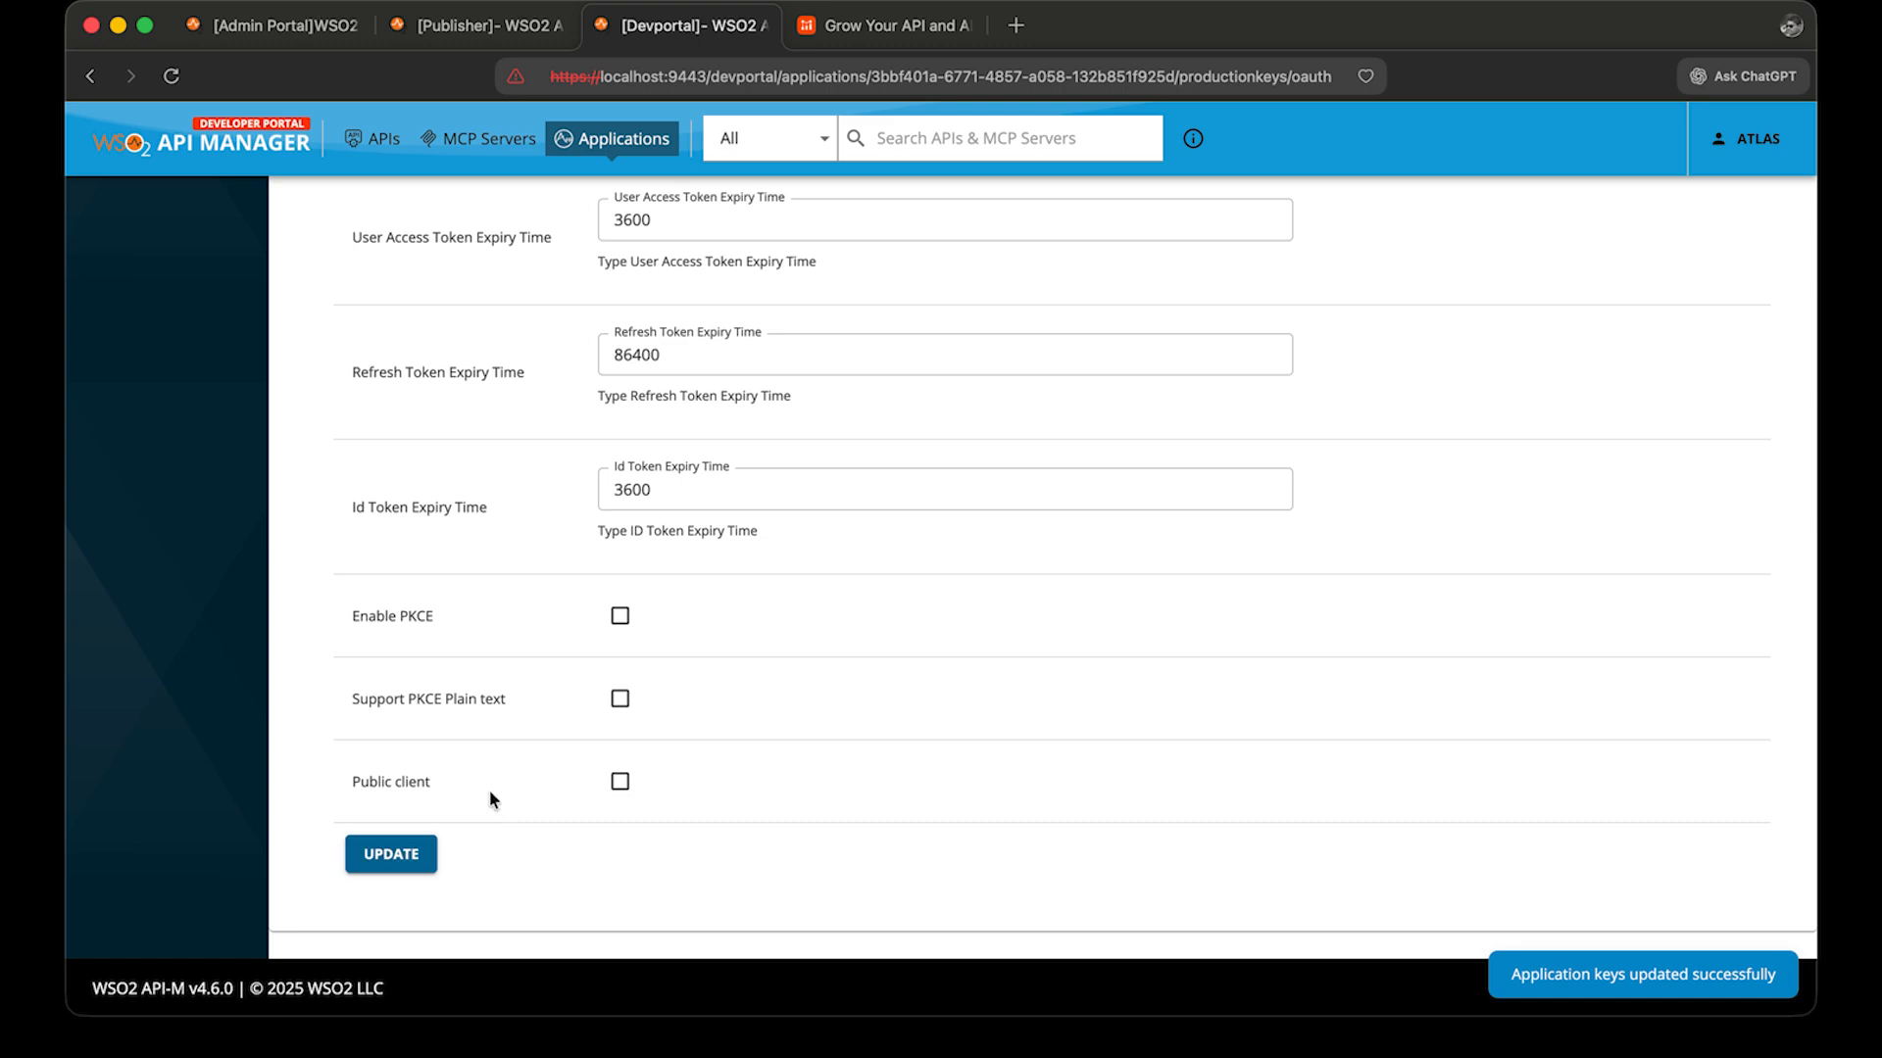
pyautogui.scroll(3, 561, 367)
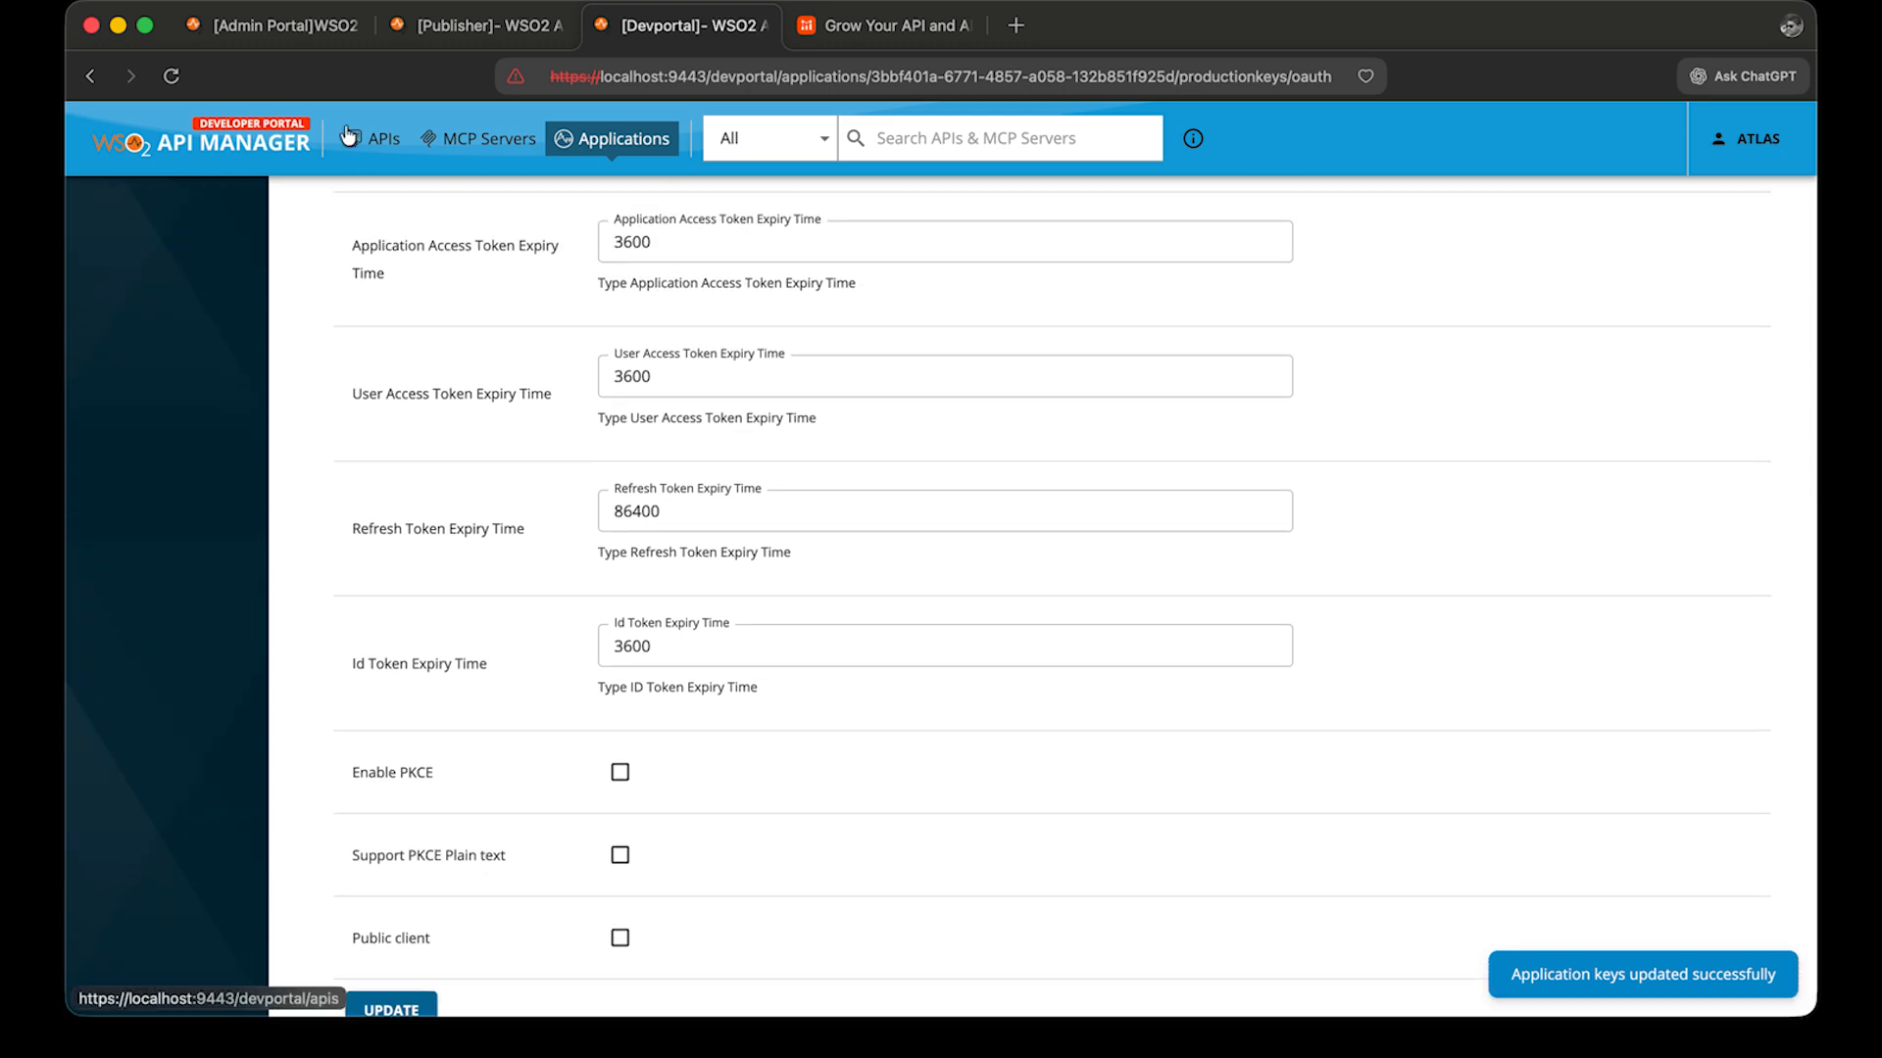
pyautogui.click(350, 134)
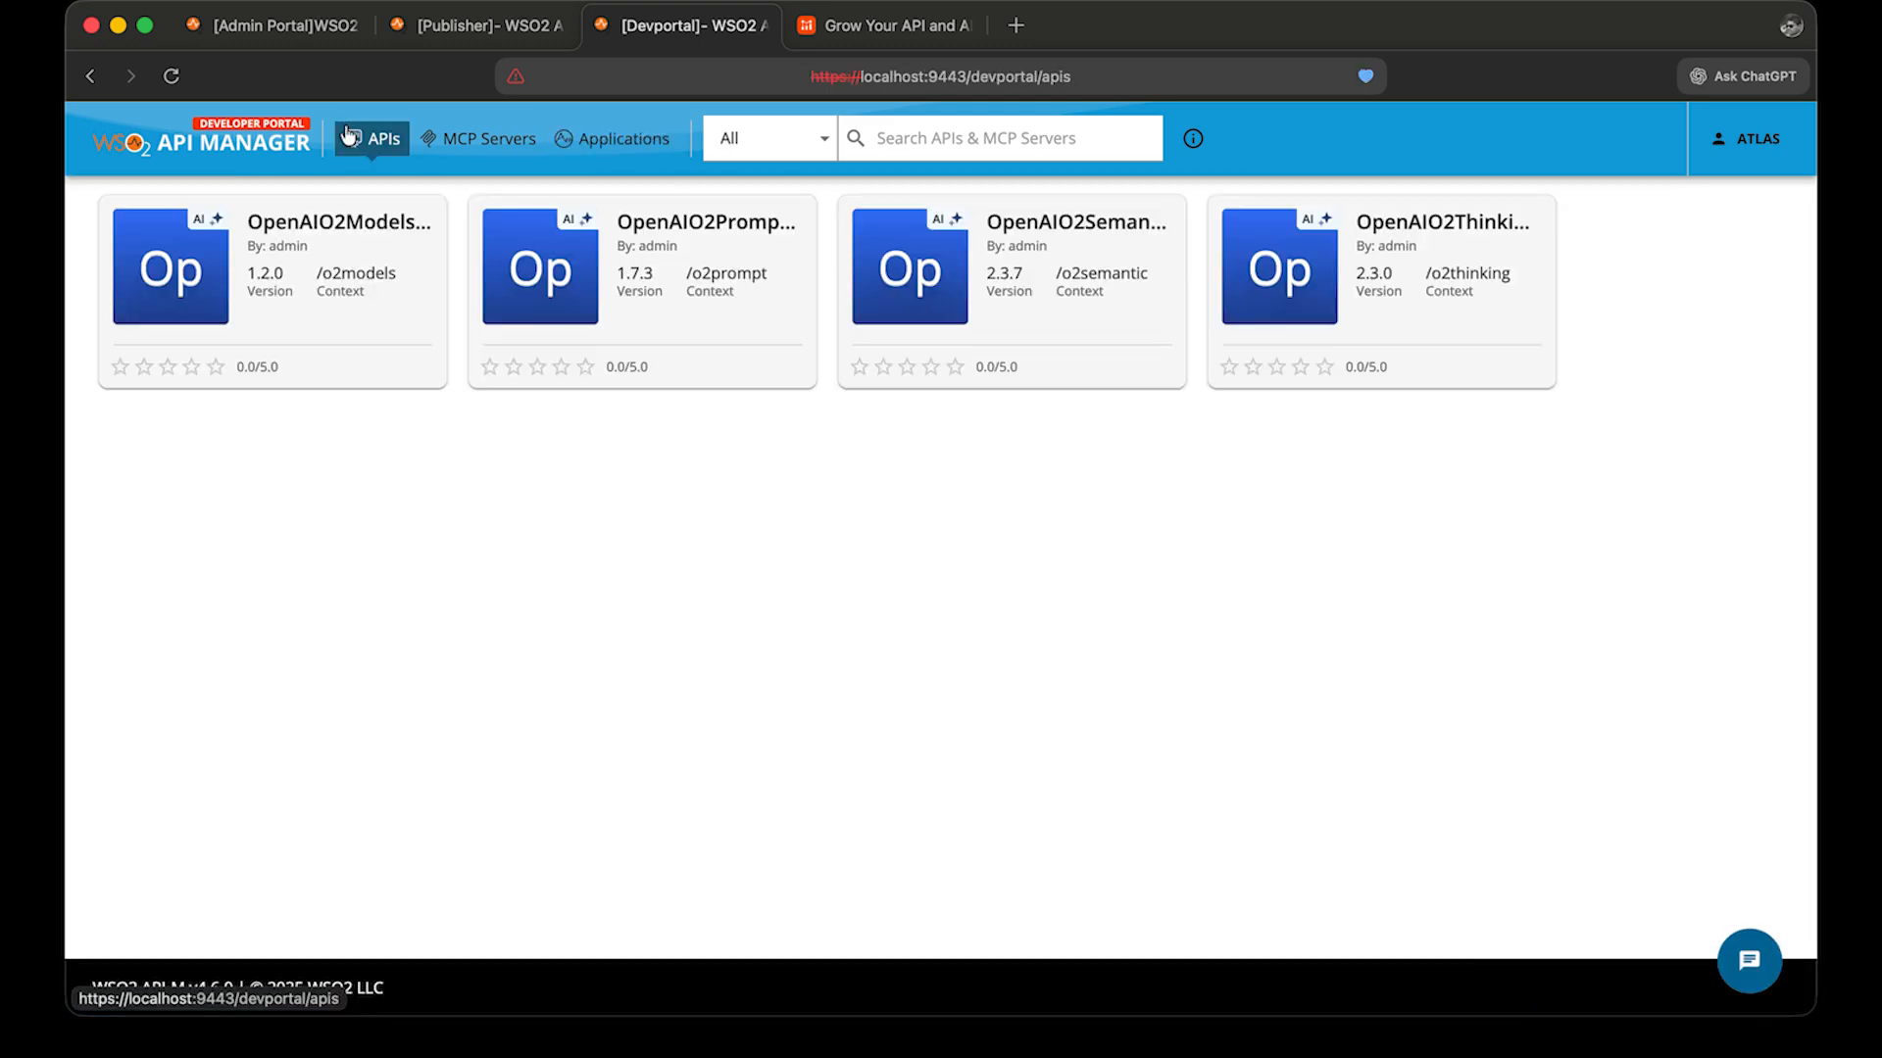
# Open OpenAIO2ModelsAPI's API Console and generate a production test key for the O2TravelBot application.
pyautogui.click(325, 246)
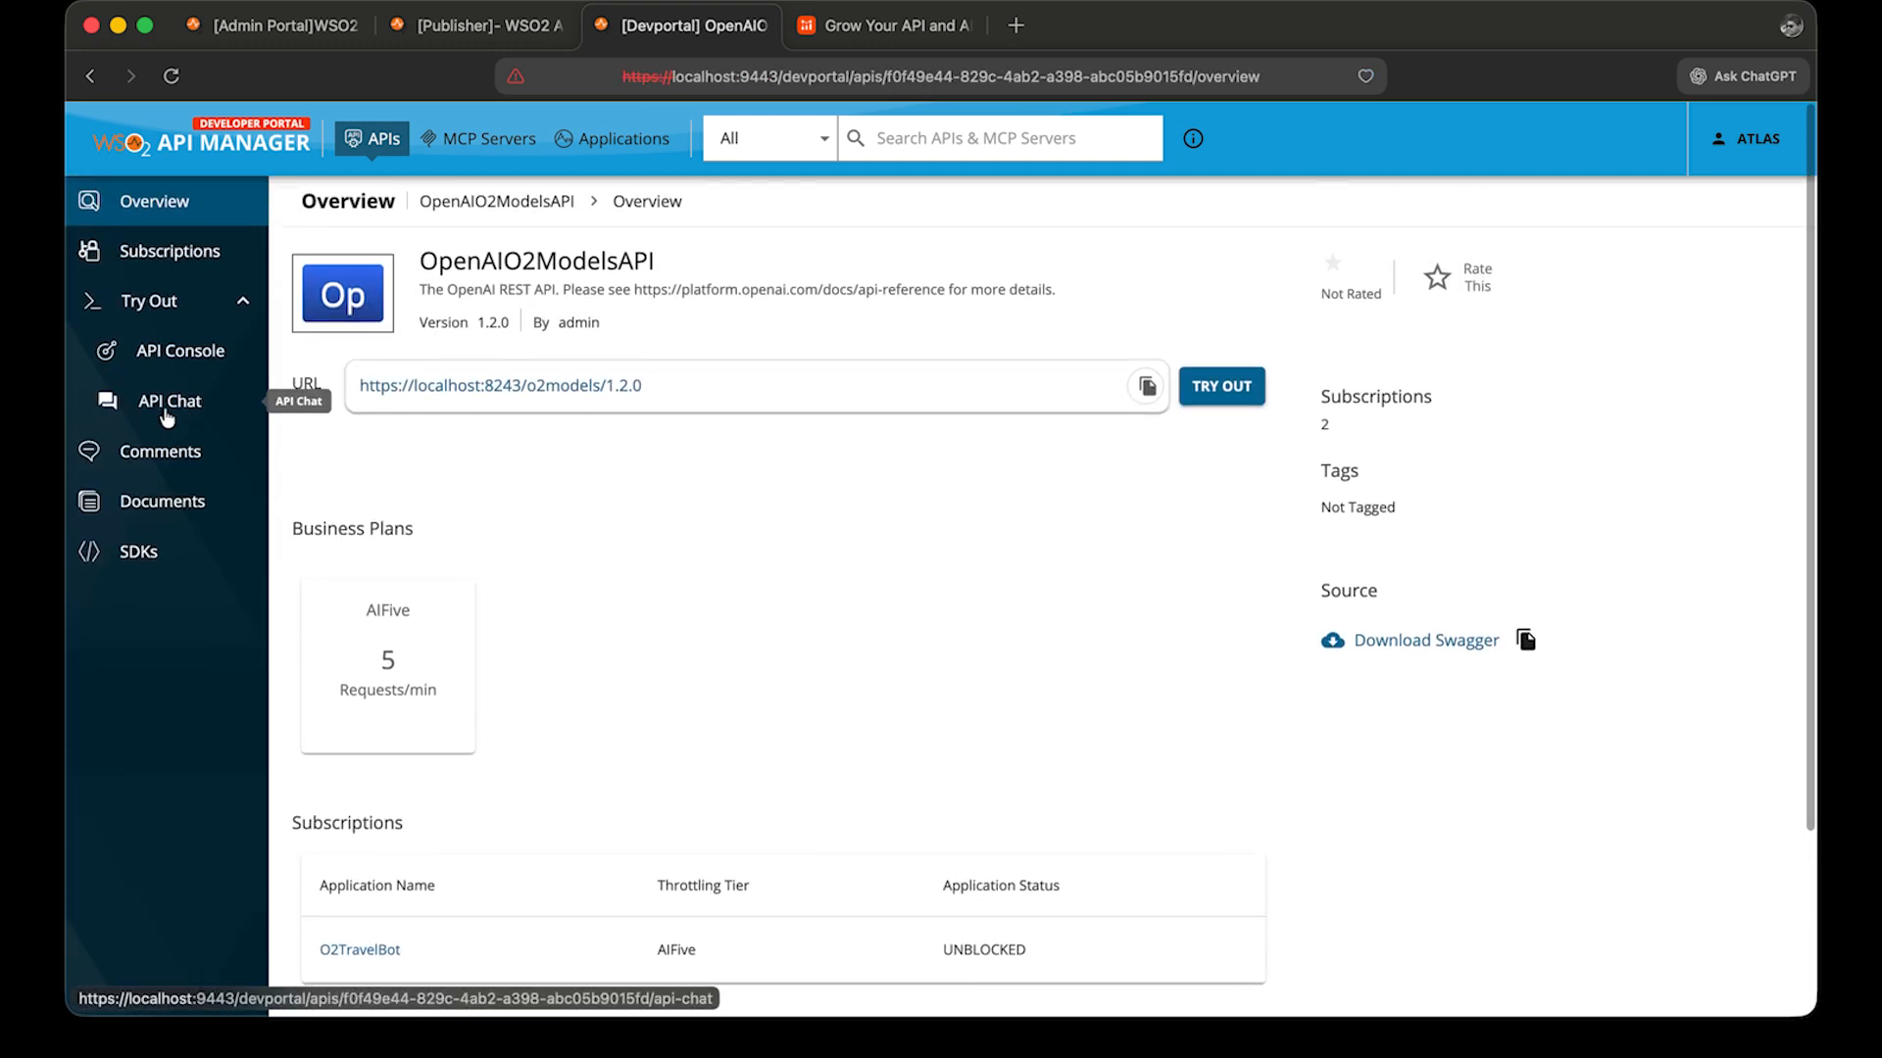
pyautogui.click(189, 356)
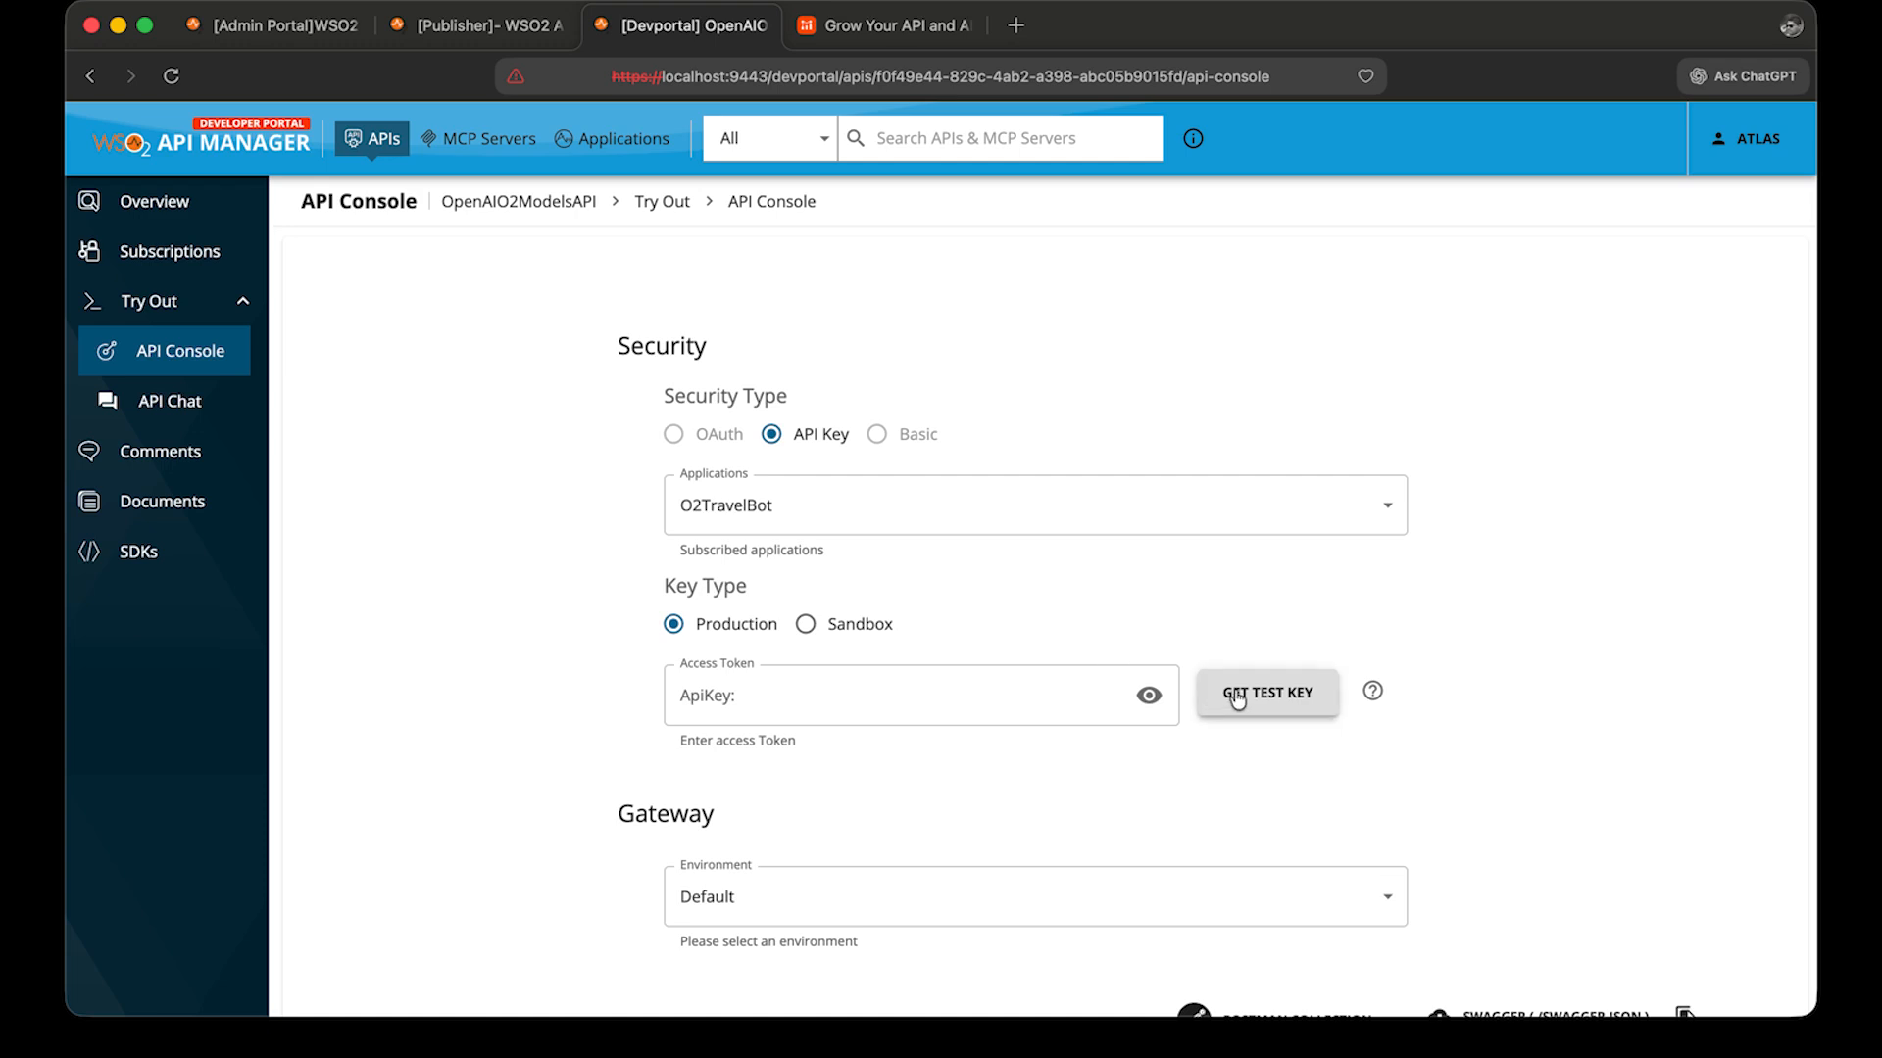
pyautogui.click(1237, 698)
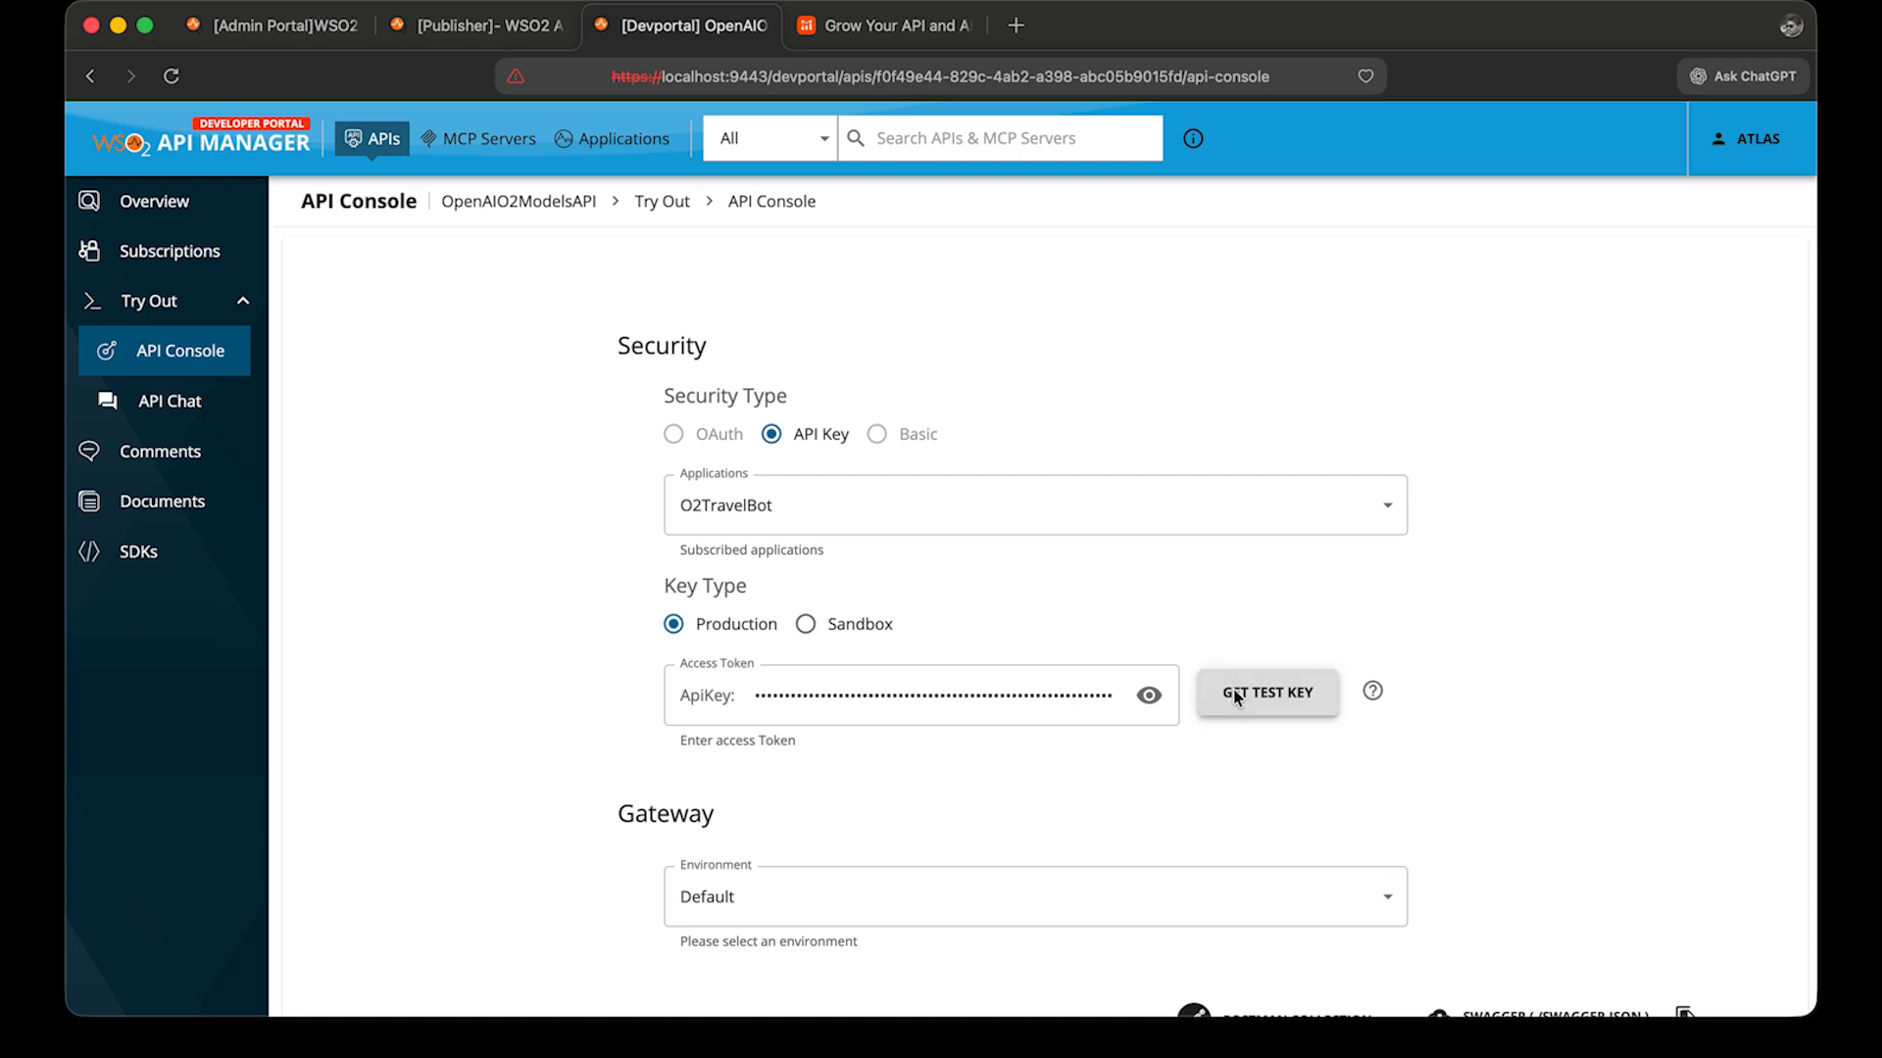
# Expand the POST /chat/completions operation in the console and enable trying it out.
pyautogui.scroll(-5, 1126, 820)
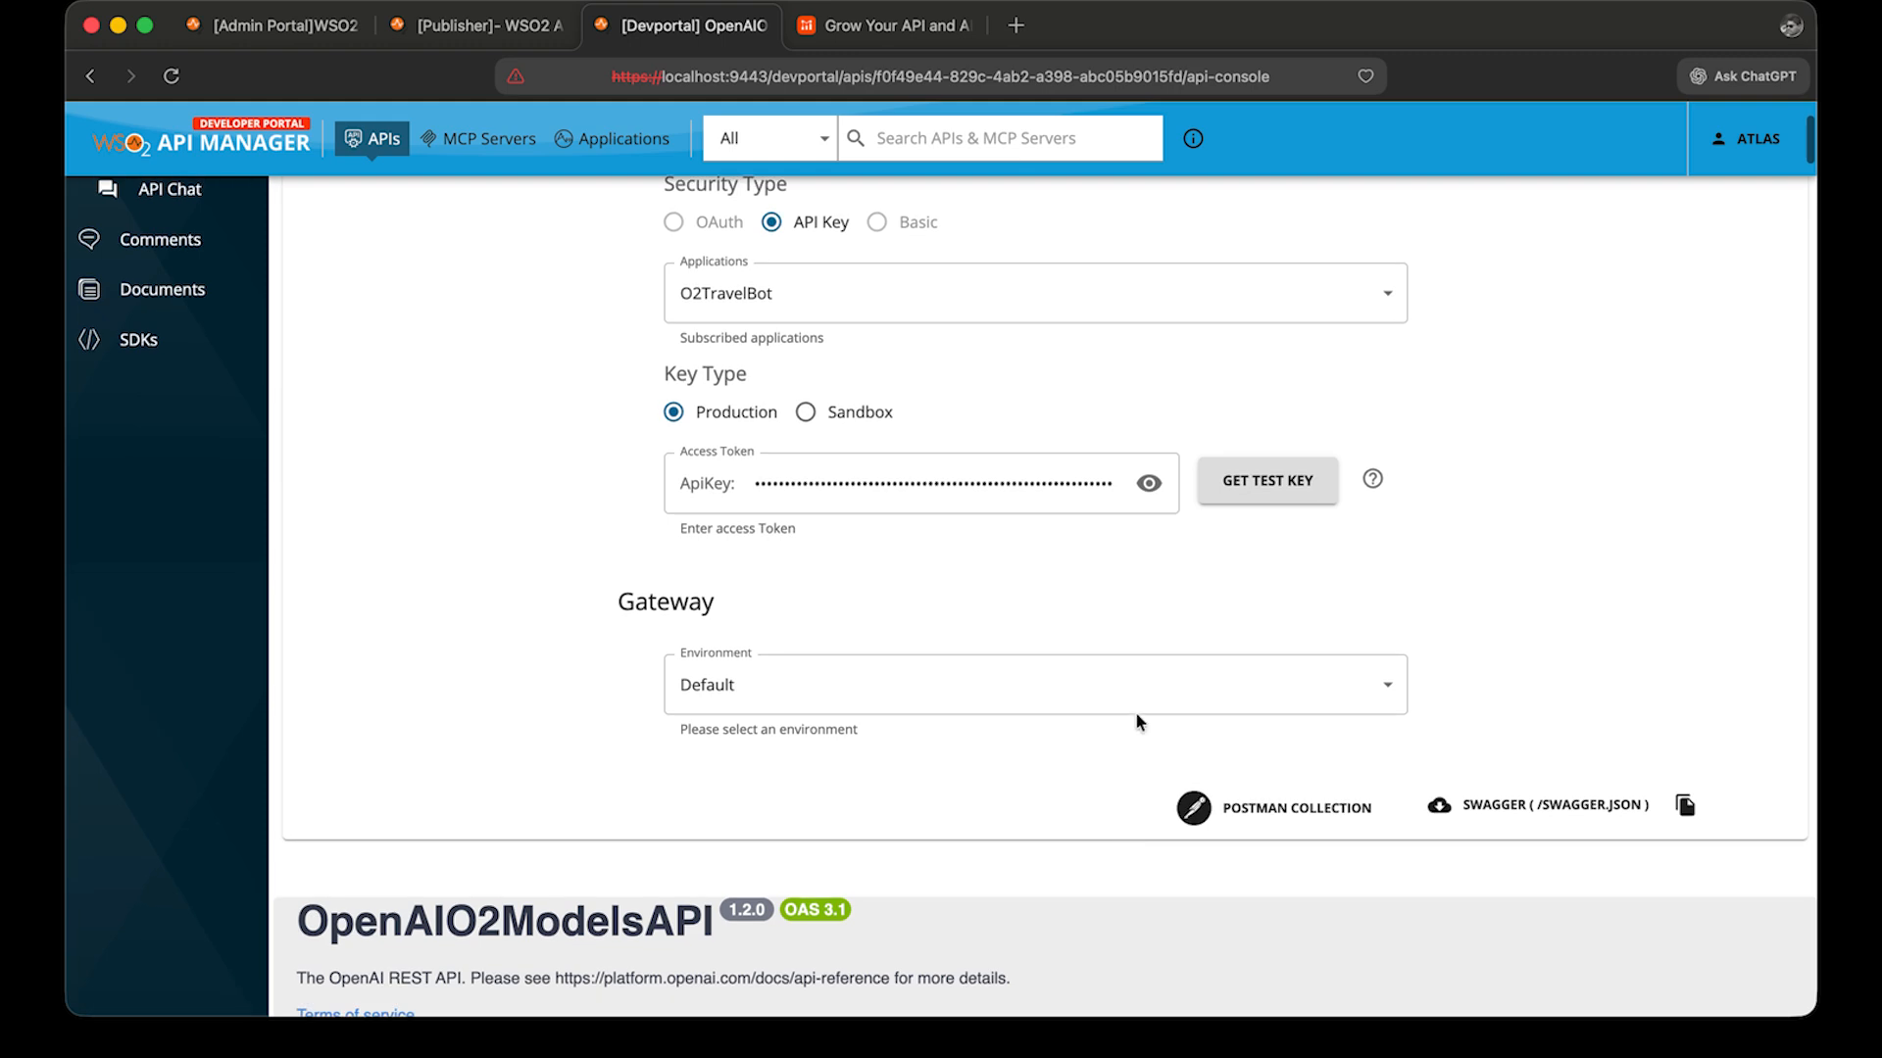
pyautogui.scroll(-6, 1140, 713)
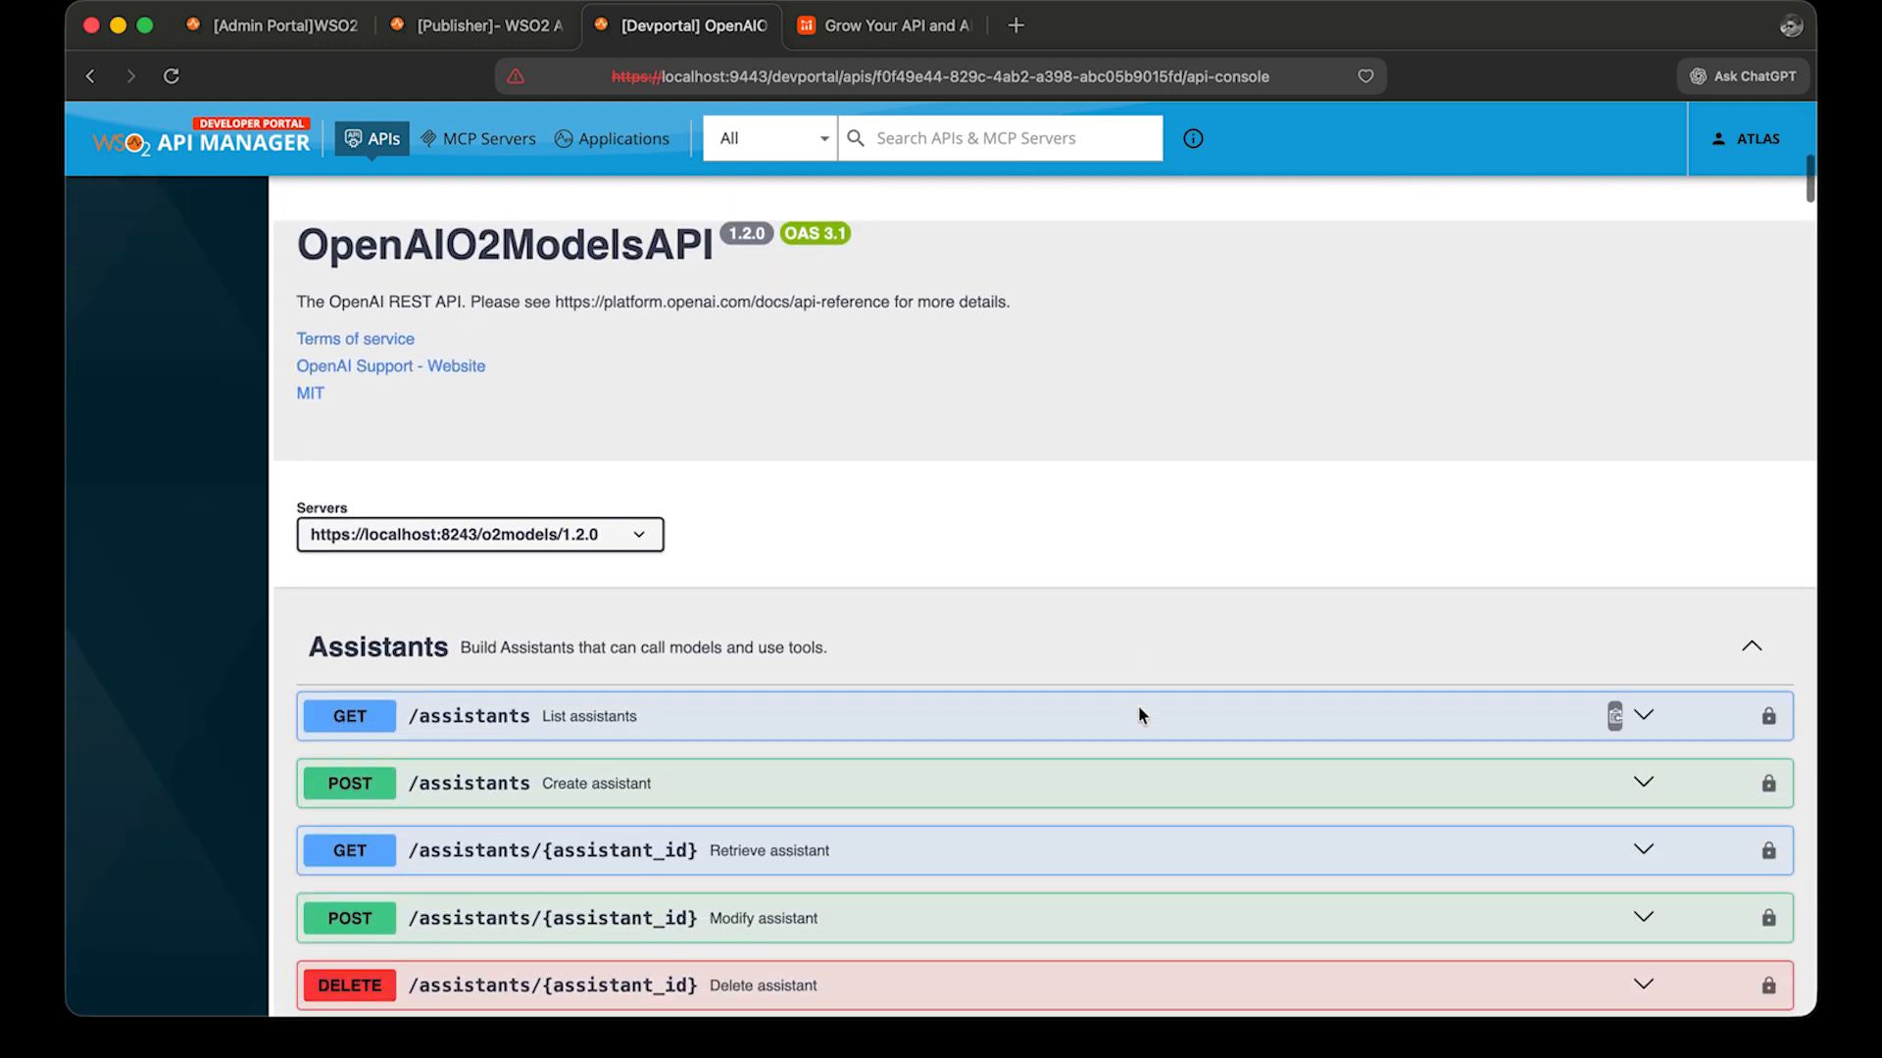
pyautogui.scroll(-7, 1139, 708)
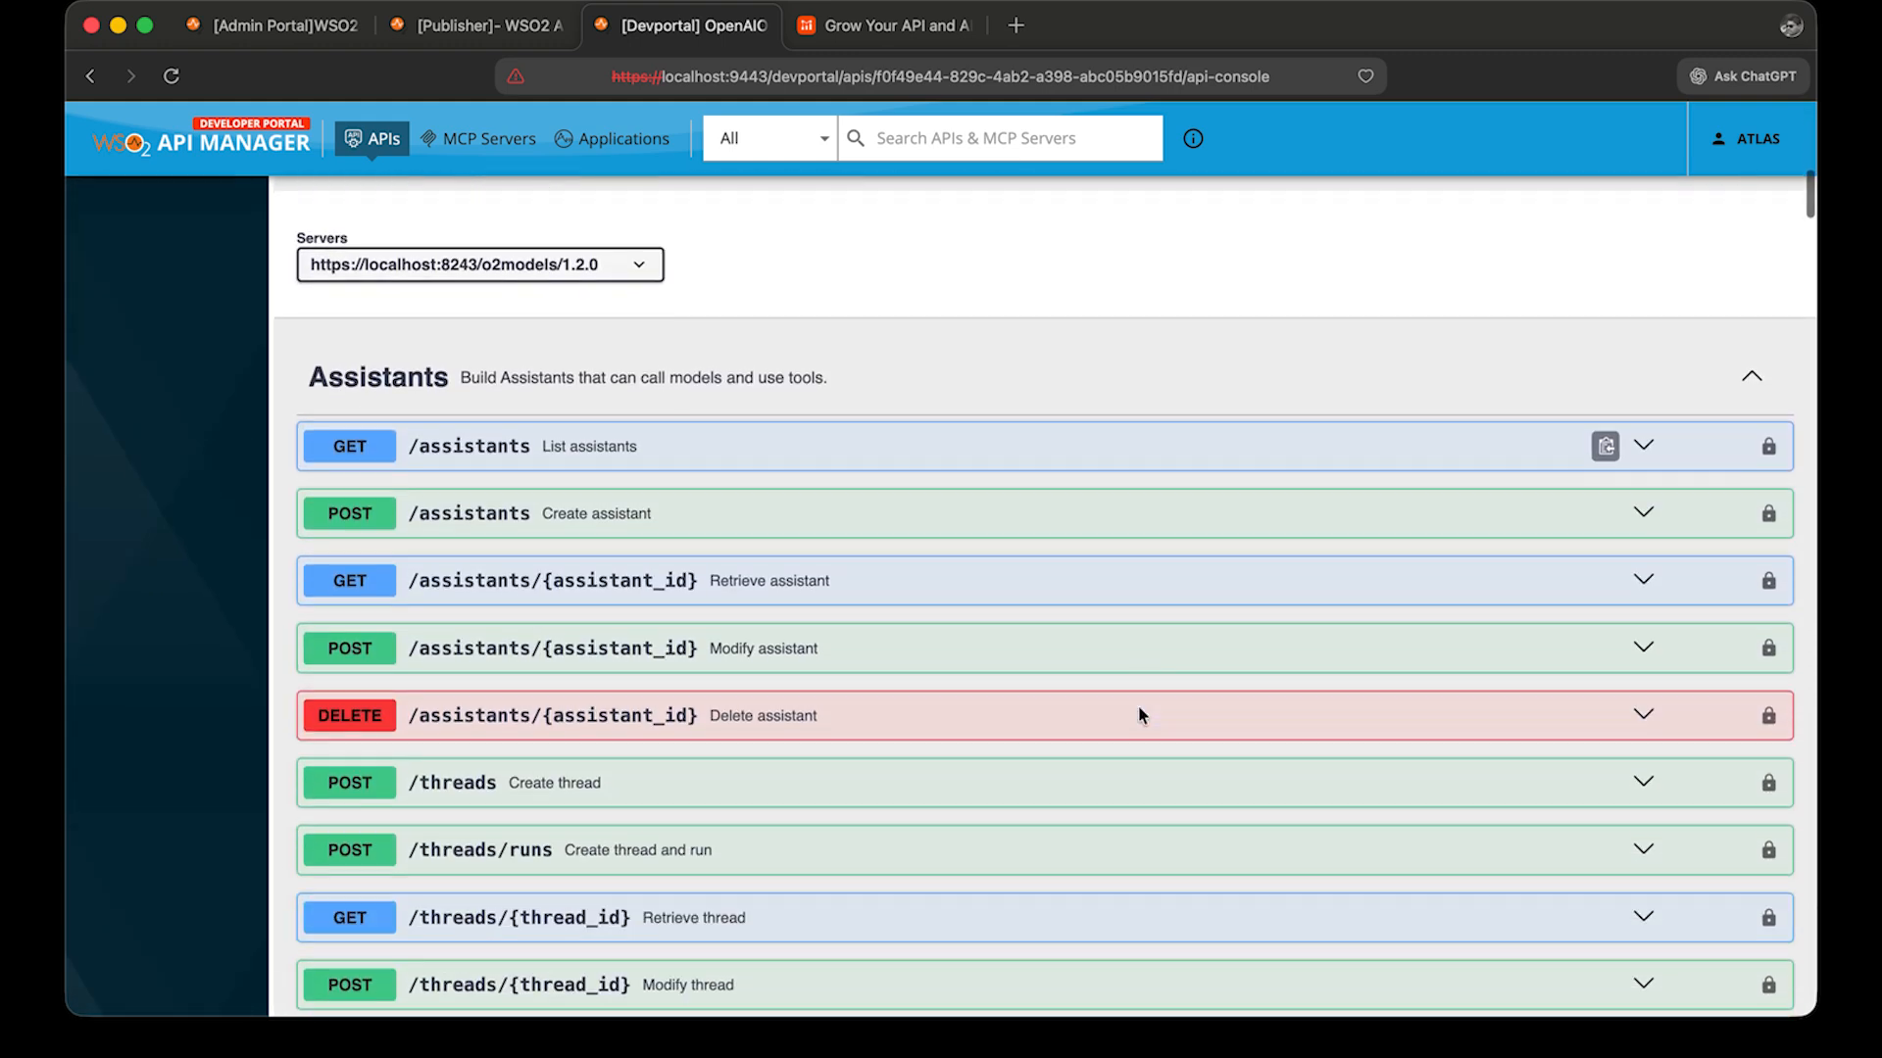
pyautogui.scroll(-20, 1138, 708)
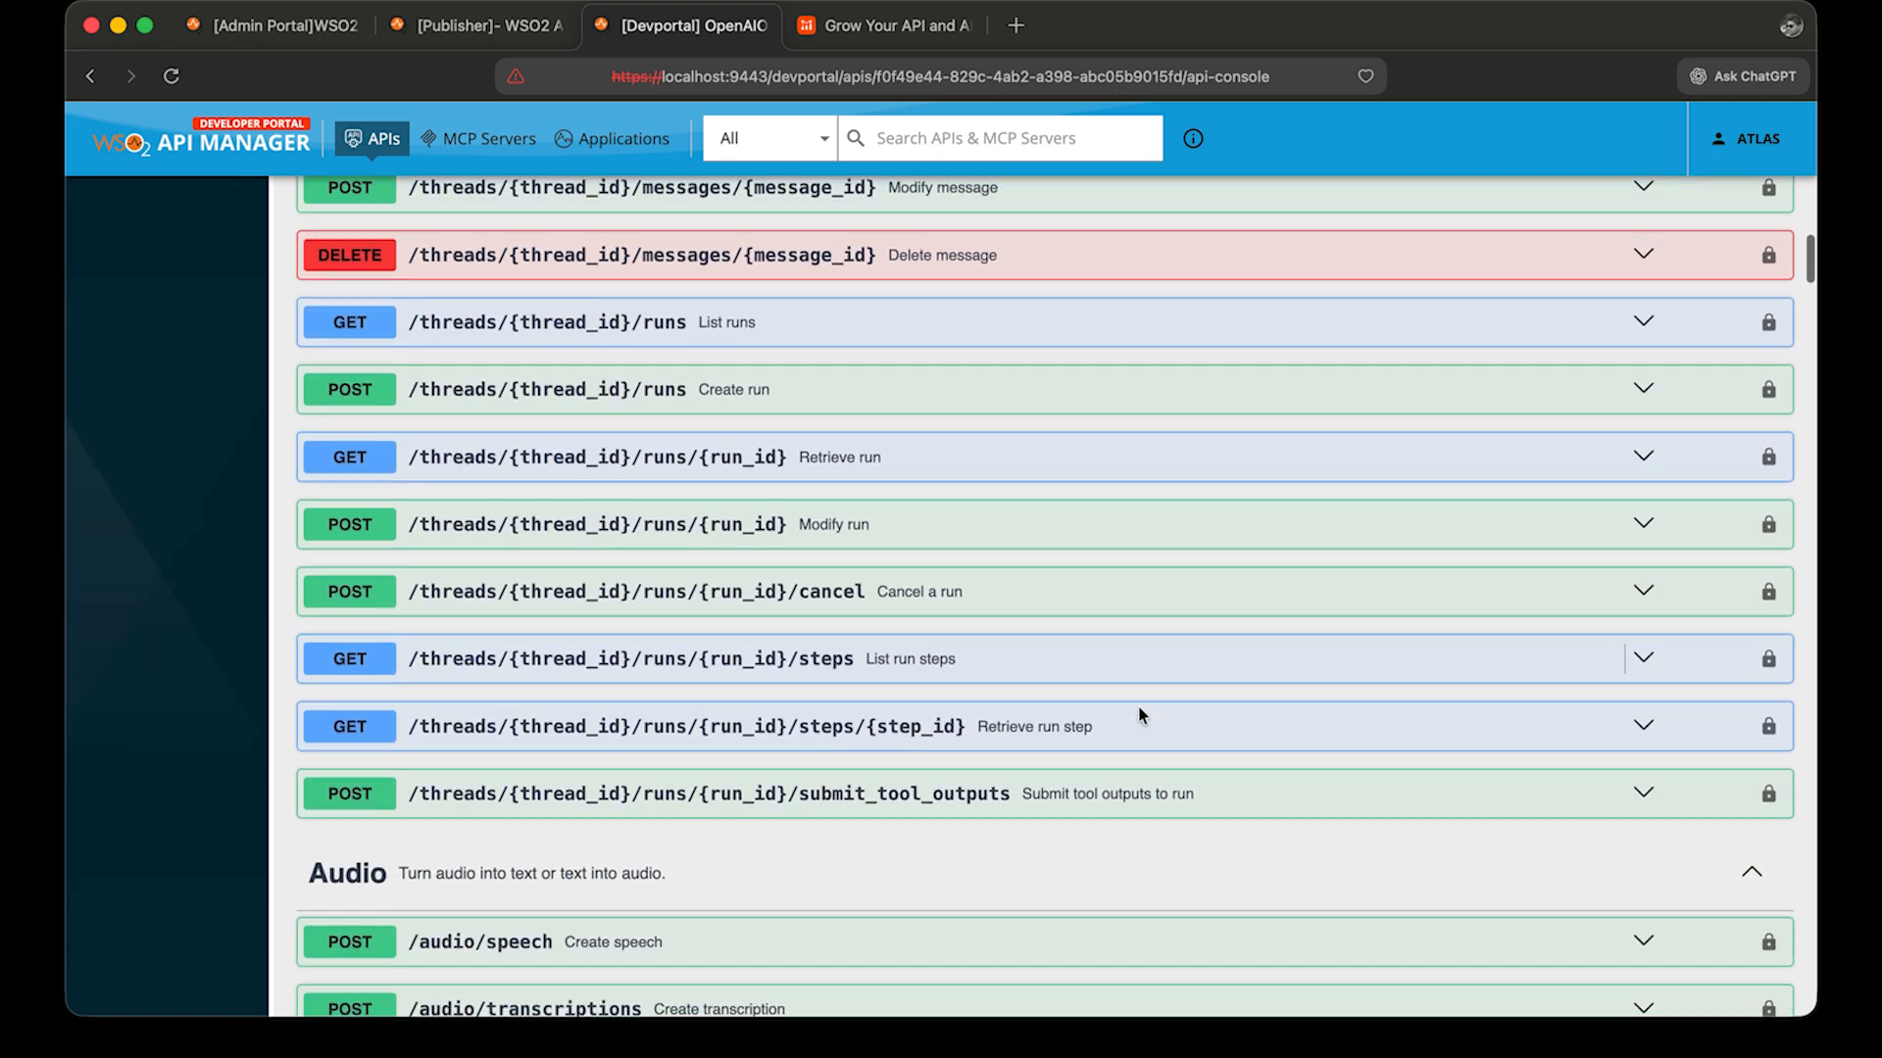
pyautogui.scroll(-1, 831, 618)
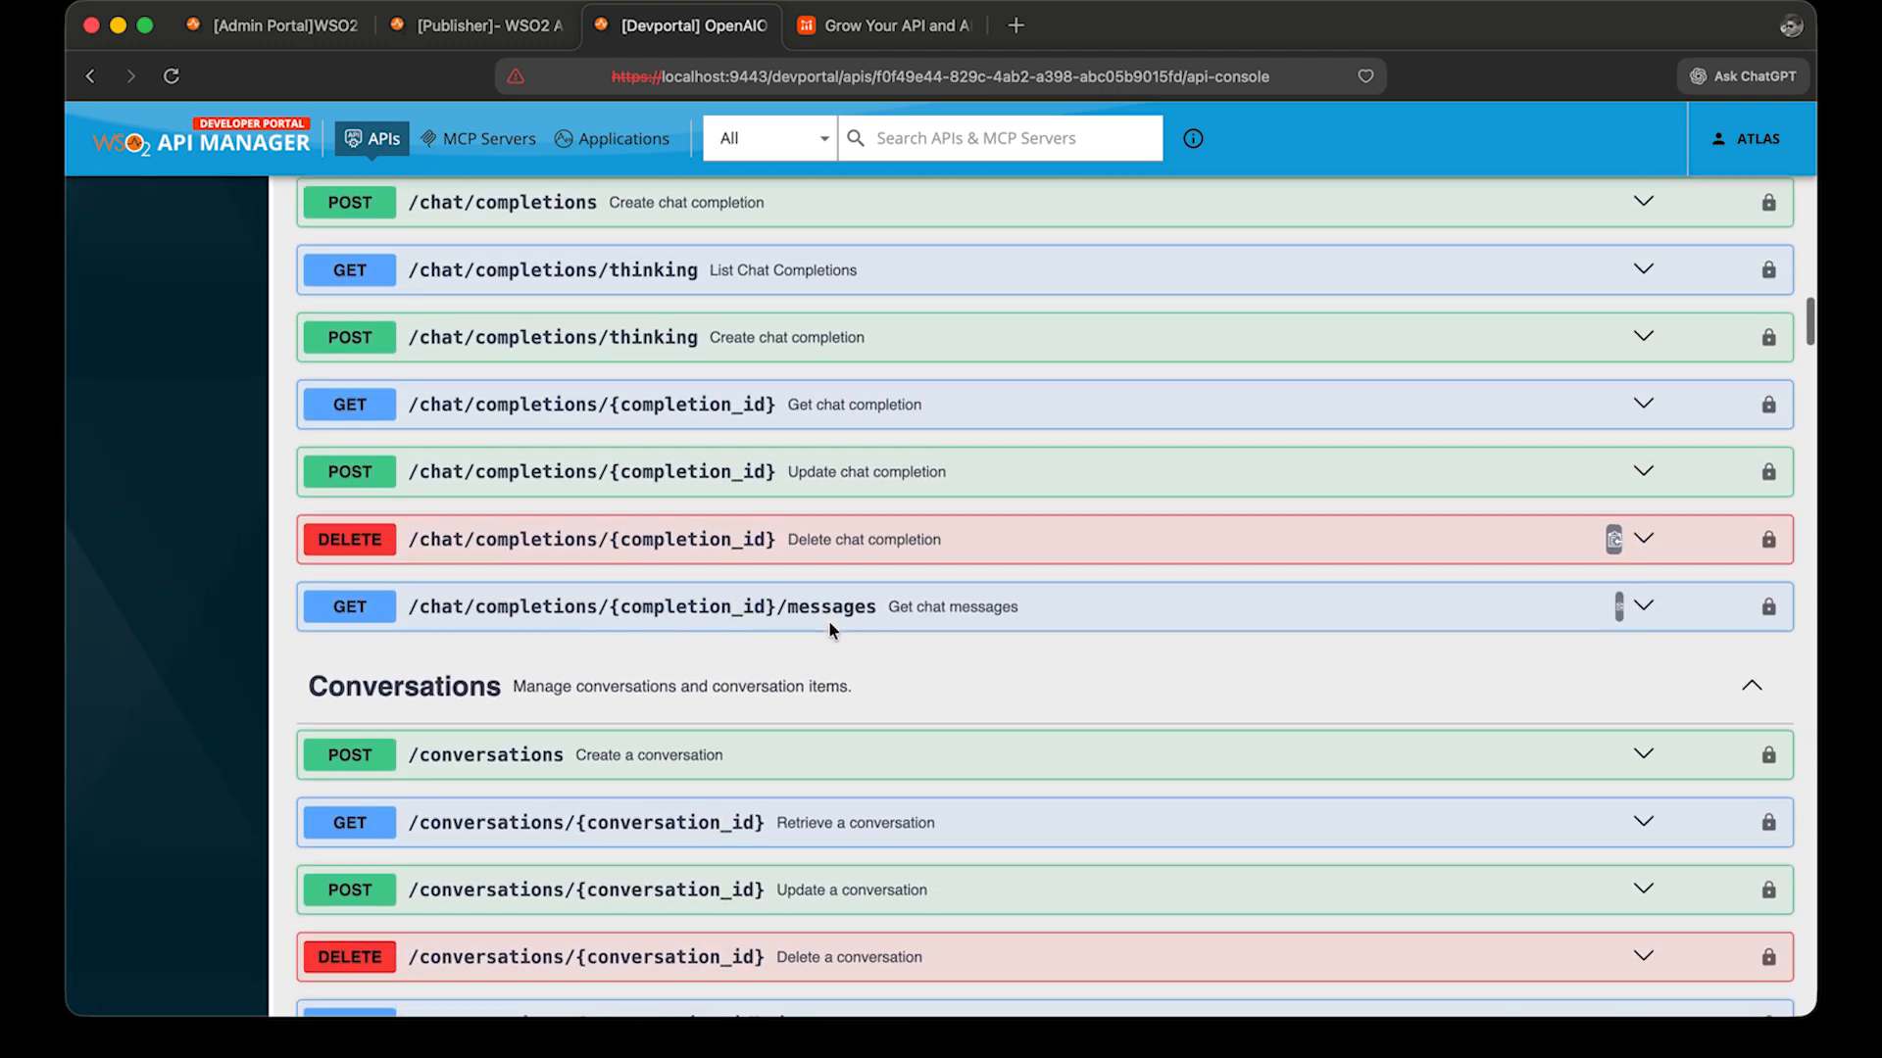
pyautogui.scroll(2, 831, 623)
pyautogui.click(781, 302)
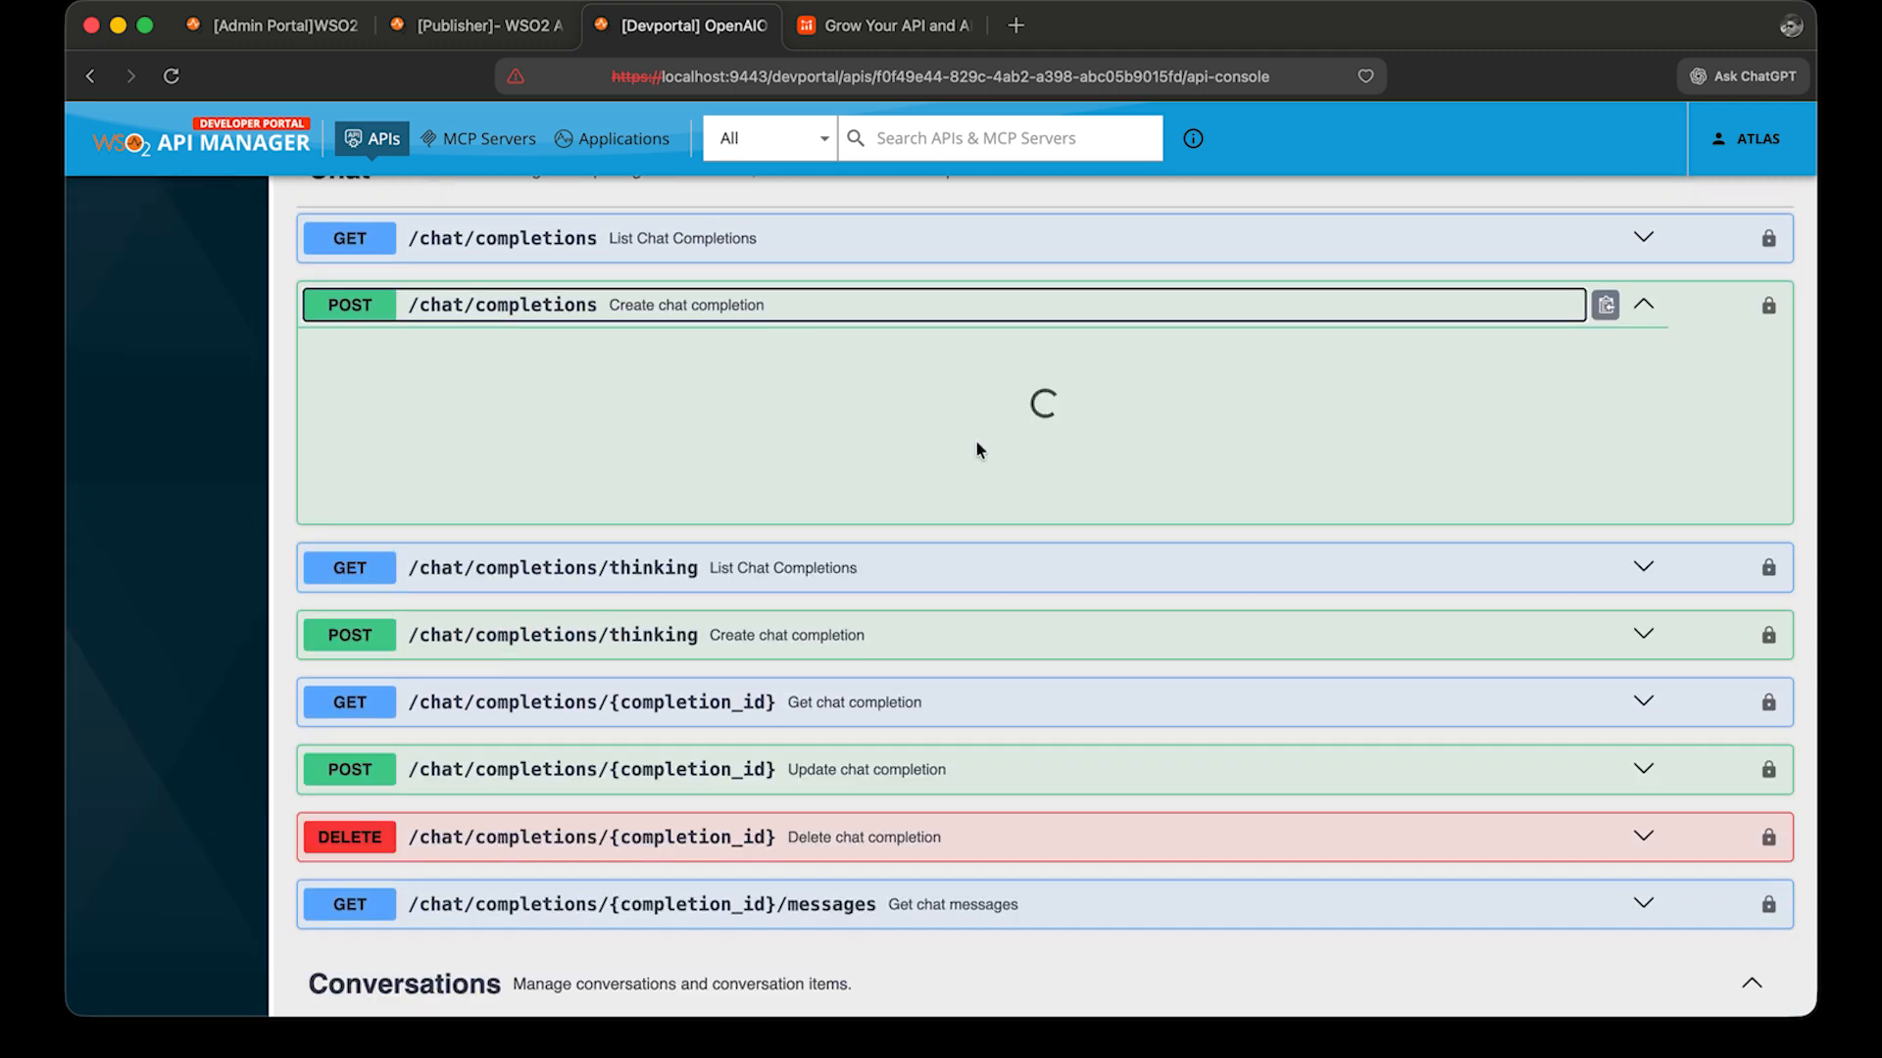
pyautogui.click(1680, 556)
# Replace the request body with a user message "Say this is a test!" and remove the model line.
pyautogui.click(890, 887)
pyautogui.press('super+a')
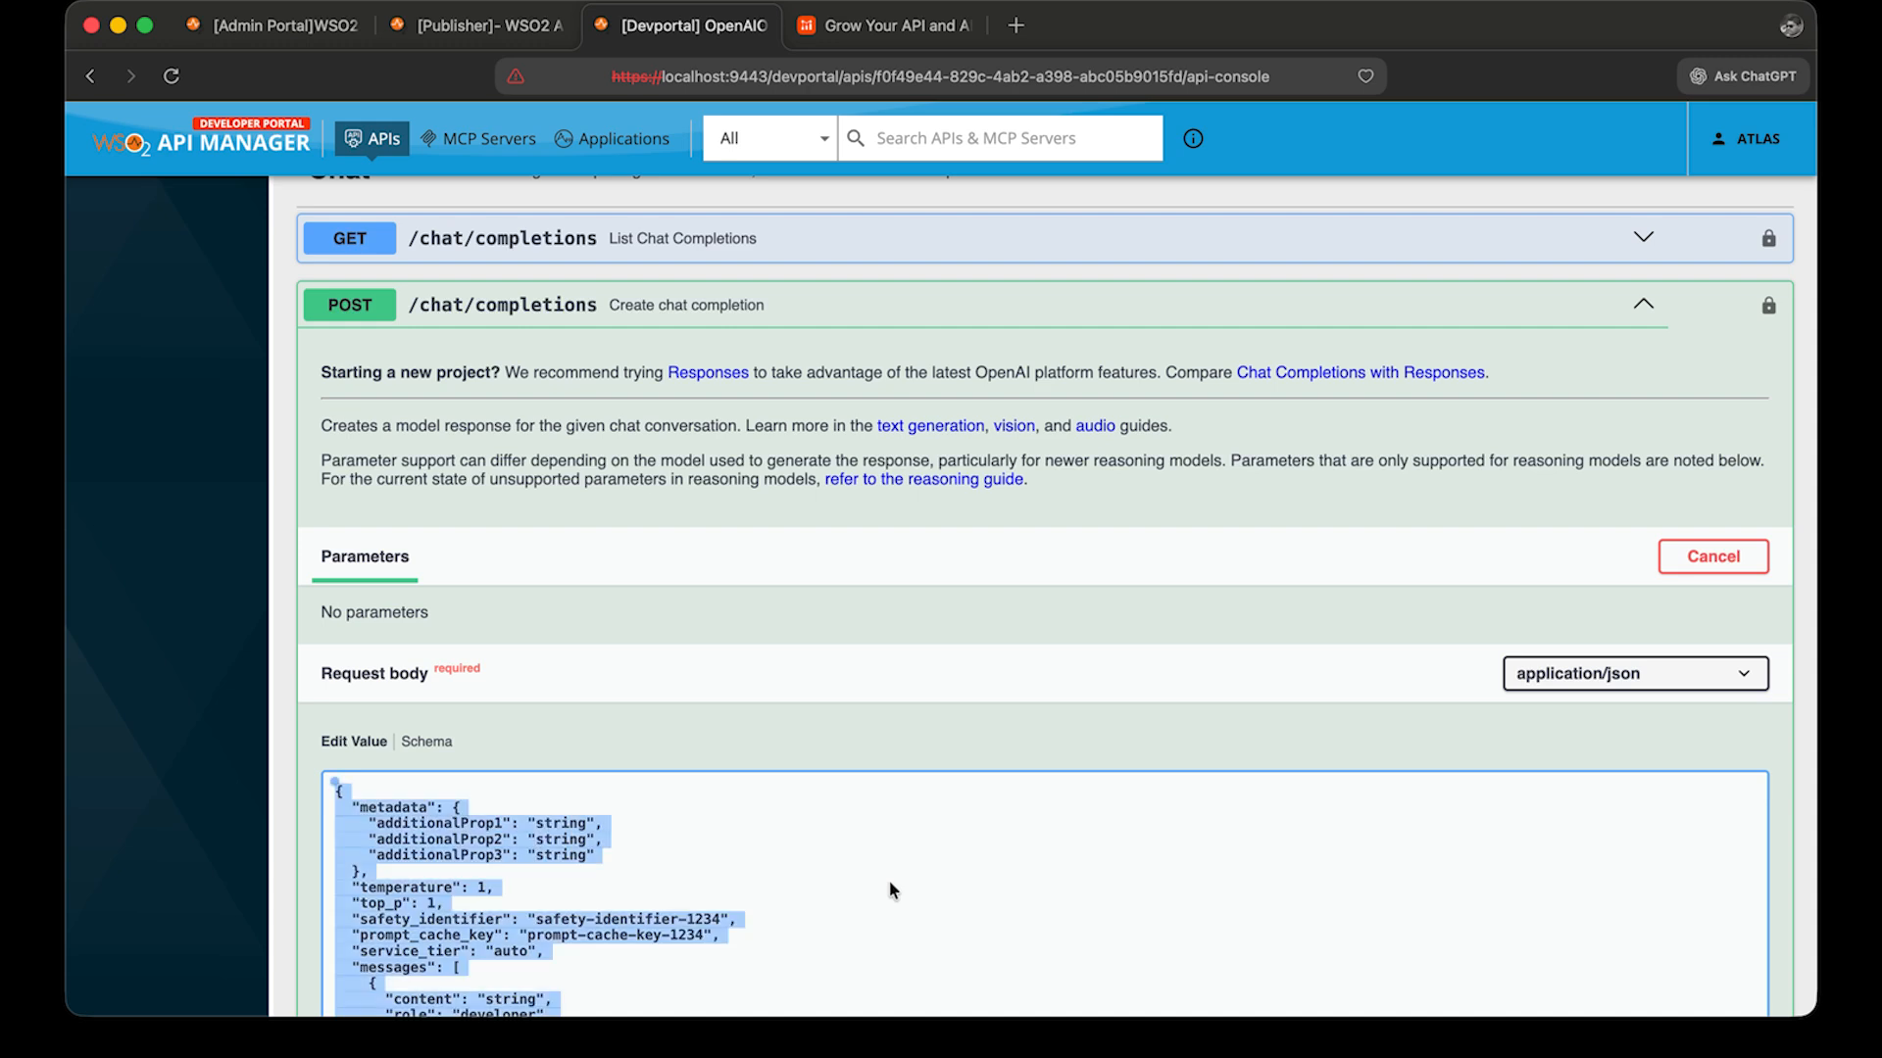
pyautogui.write('{     "model": "gpt-5-mini",     "messages": [{"role": "user", "content": "Say this is a test!"}] }')
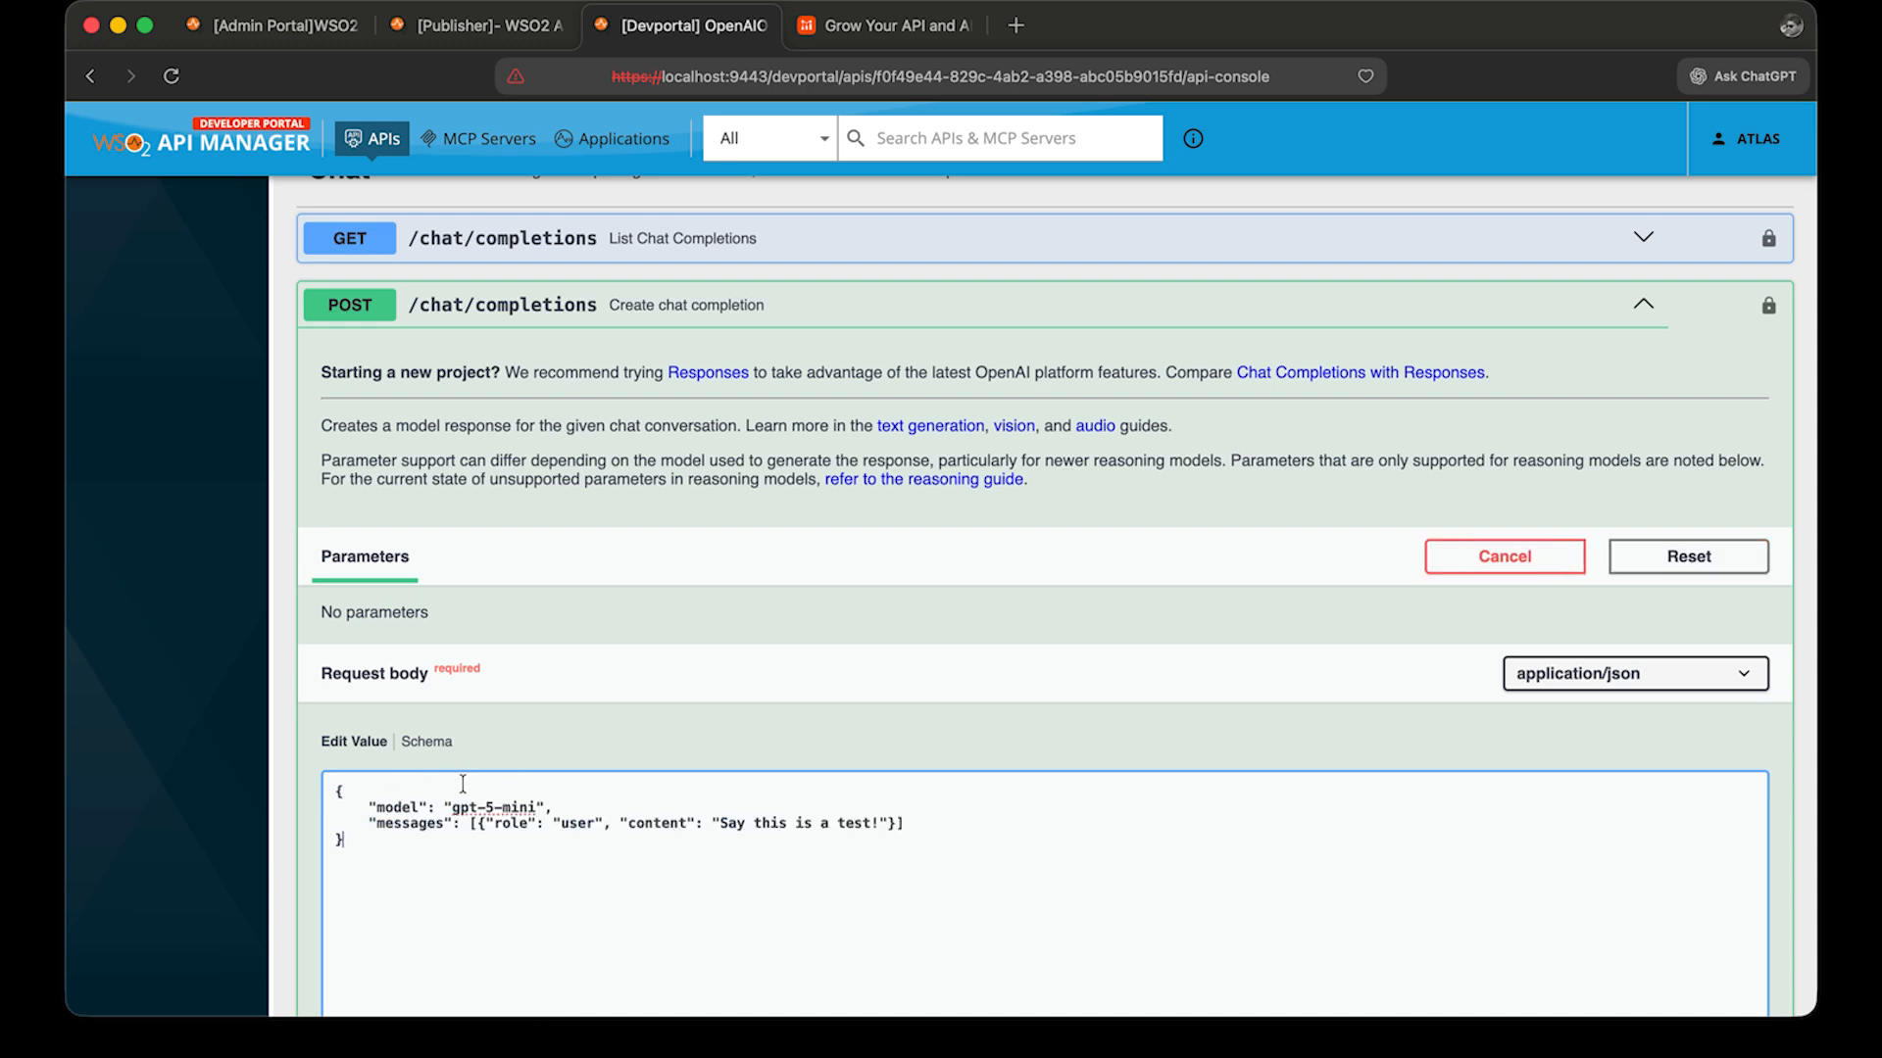
pyautogui.click(565, 805)
pyautogui.moveTo(565, 806); pyautogui.dragTo(557, 784)
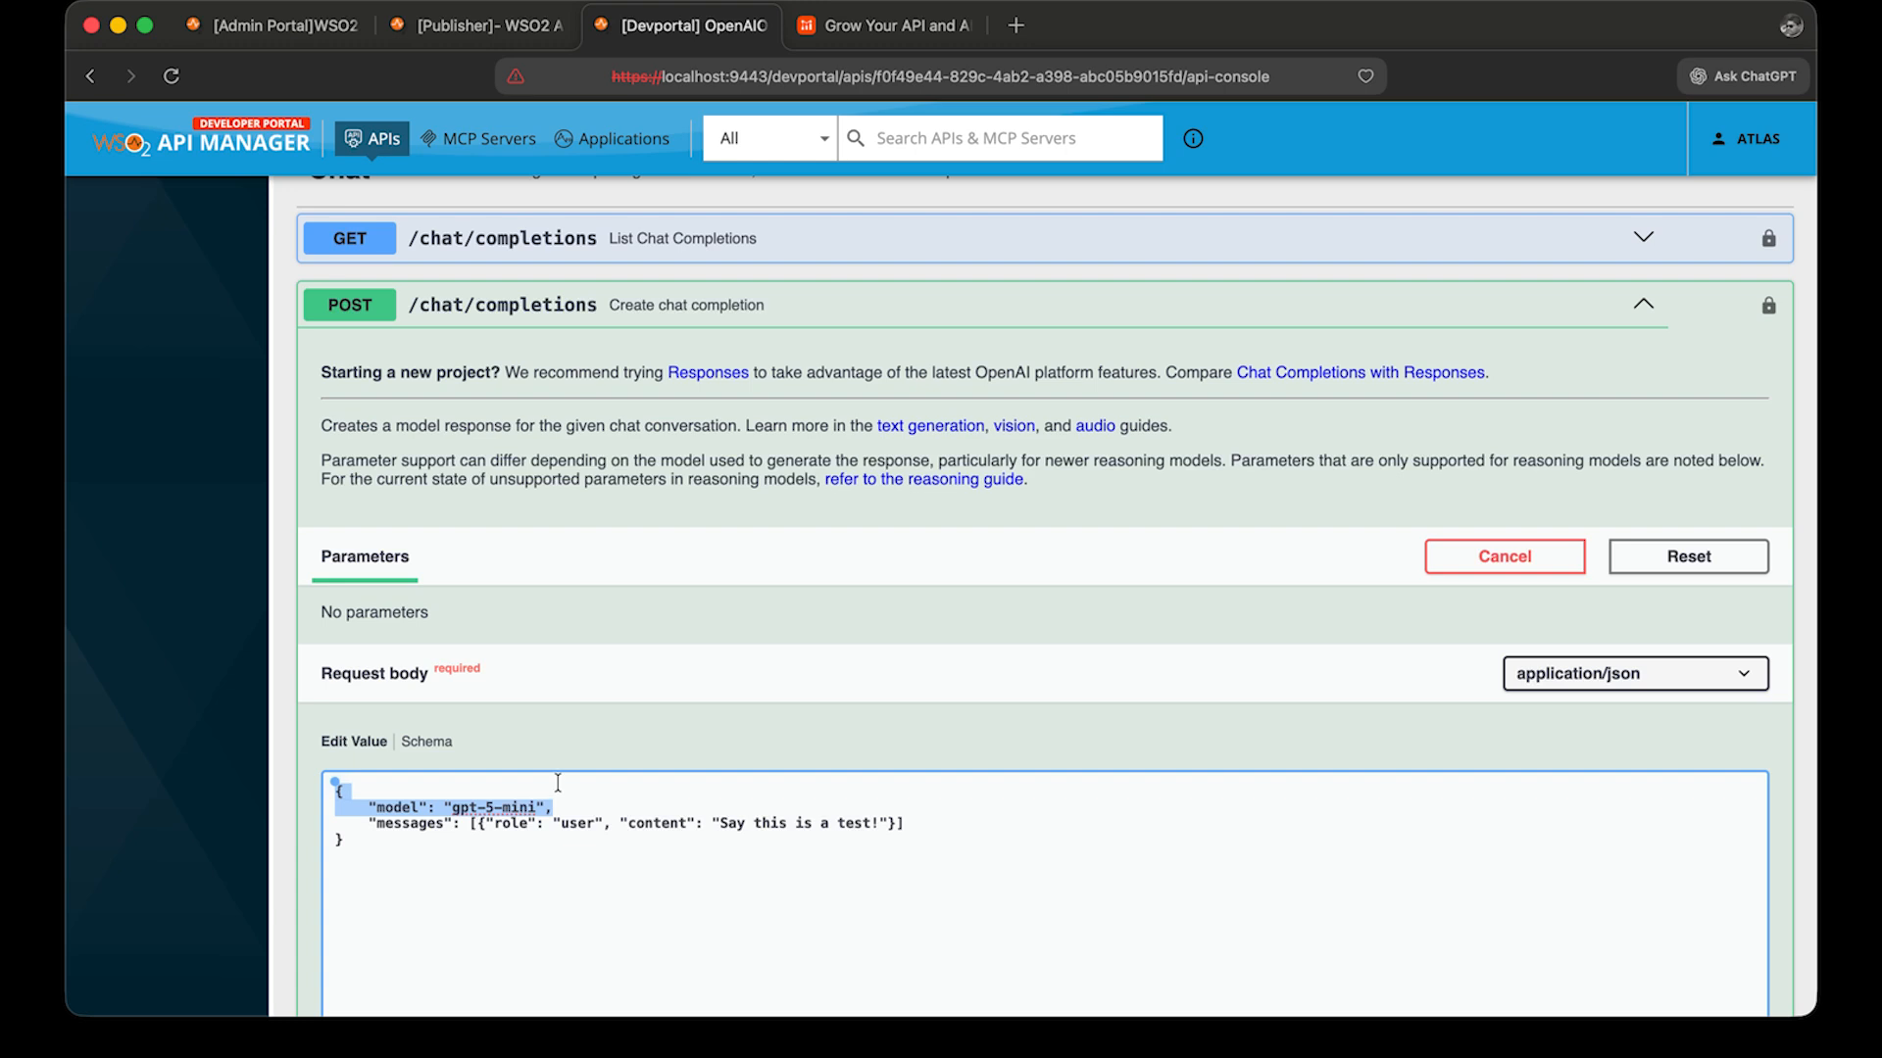
pyautogui.moveTo(558, 784); pyautogui.dragTo(566, 790)
pyautogui.press('BackSpace')
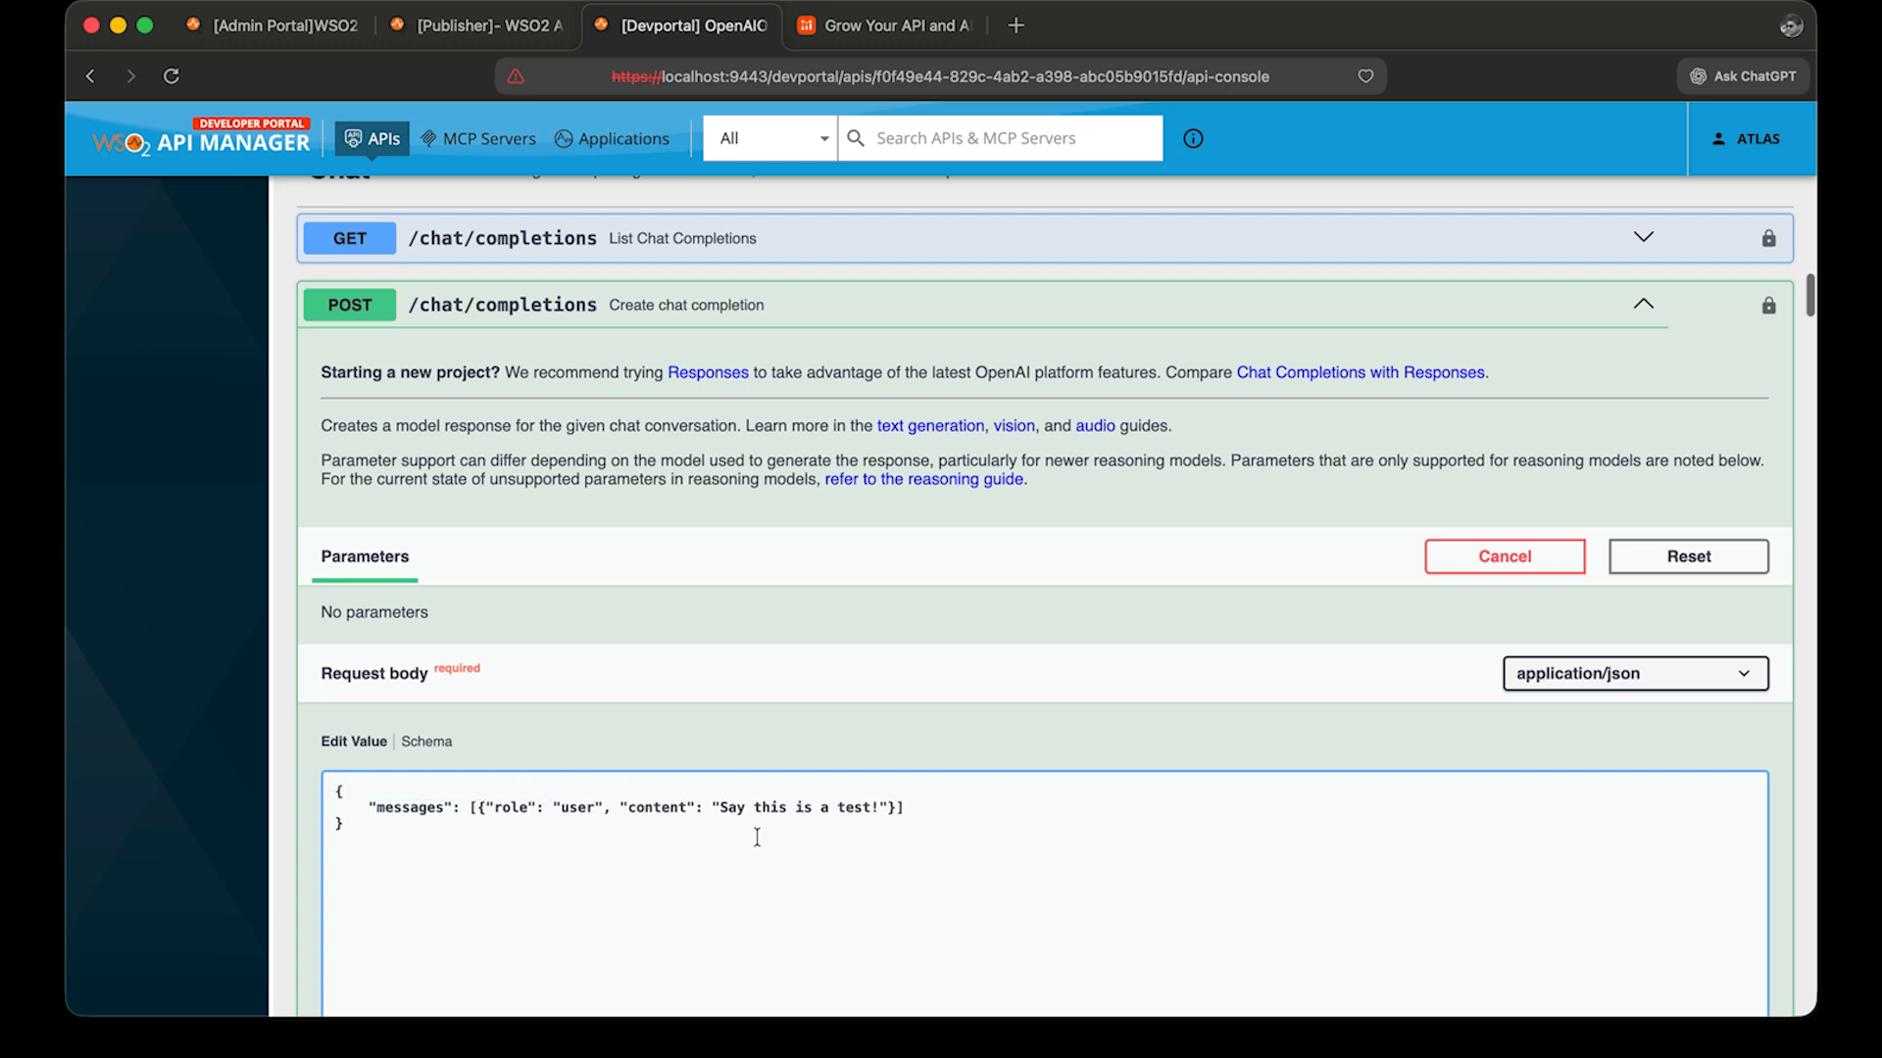
# Execute the chat completion request and scroll through the response body.
pyautogui.scroll(-2, 756, 845)
pyautogui.scroll(-6, 756, 835)
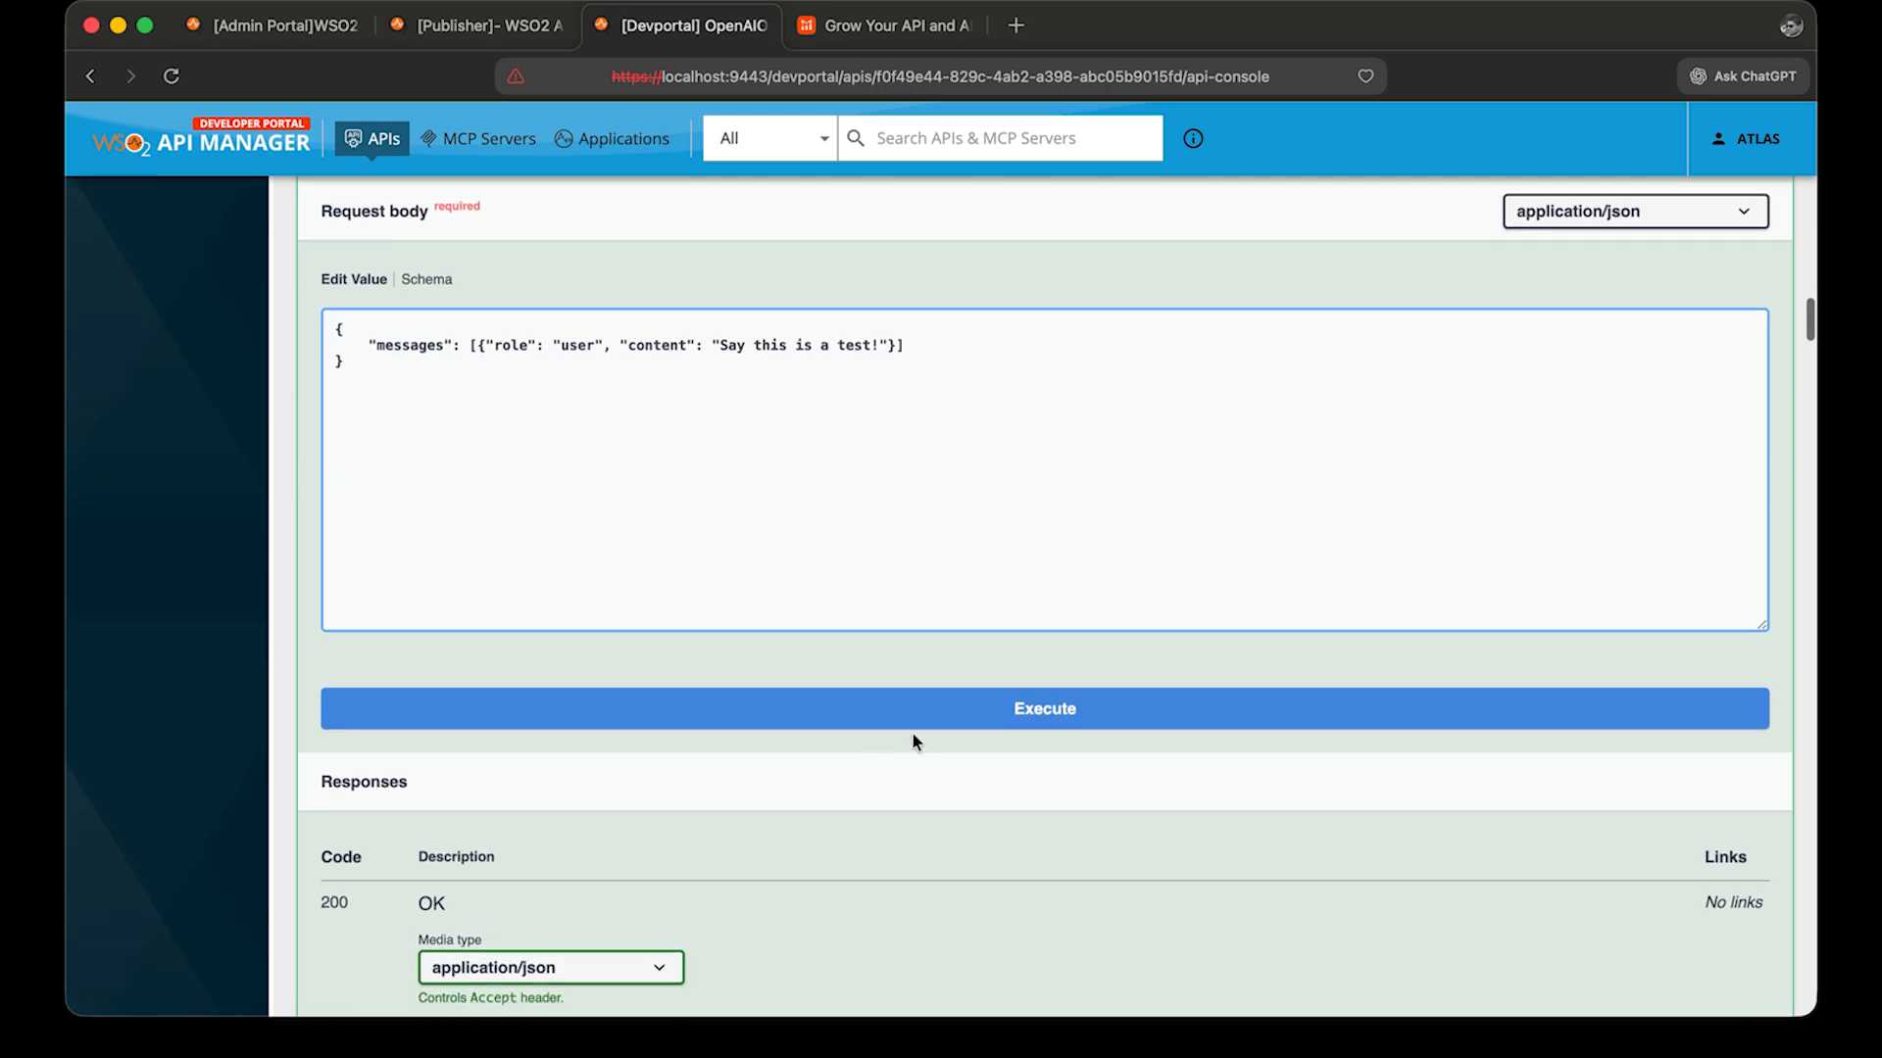
pyautogui.click(944, 707)
pyautogui.scroll(-3, 944, 706)
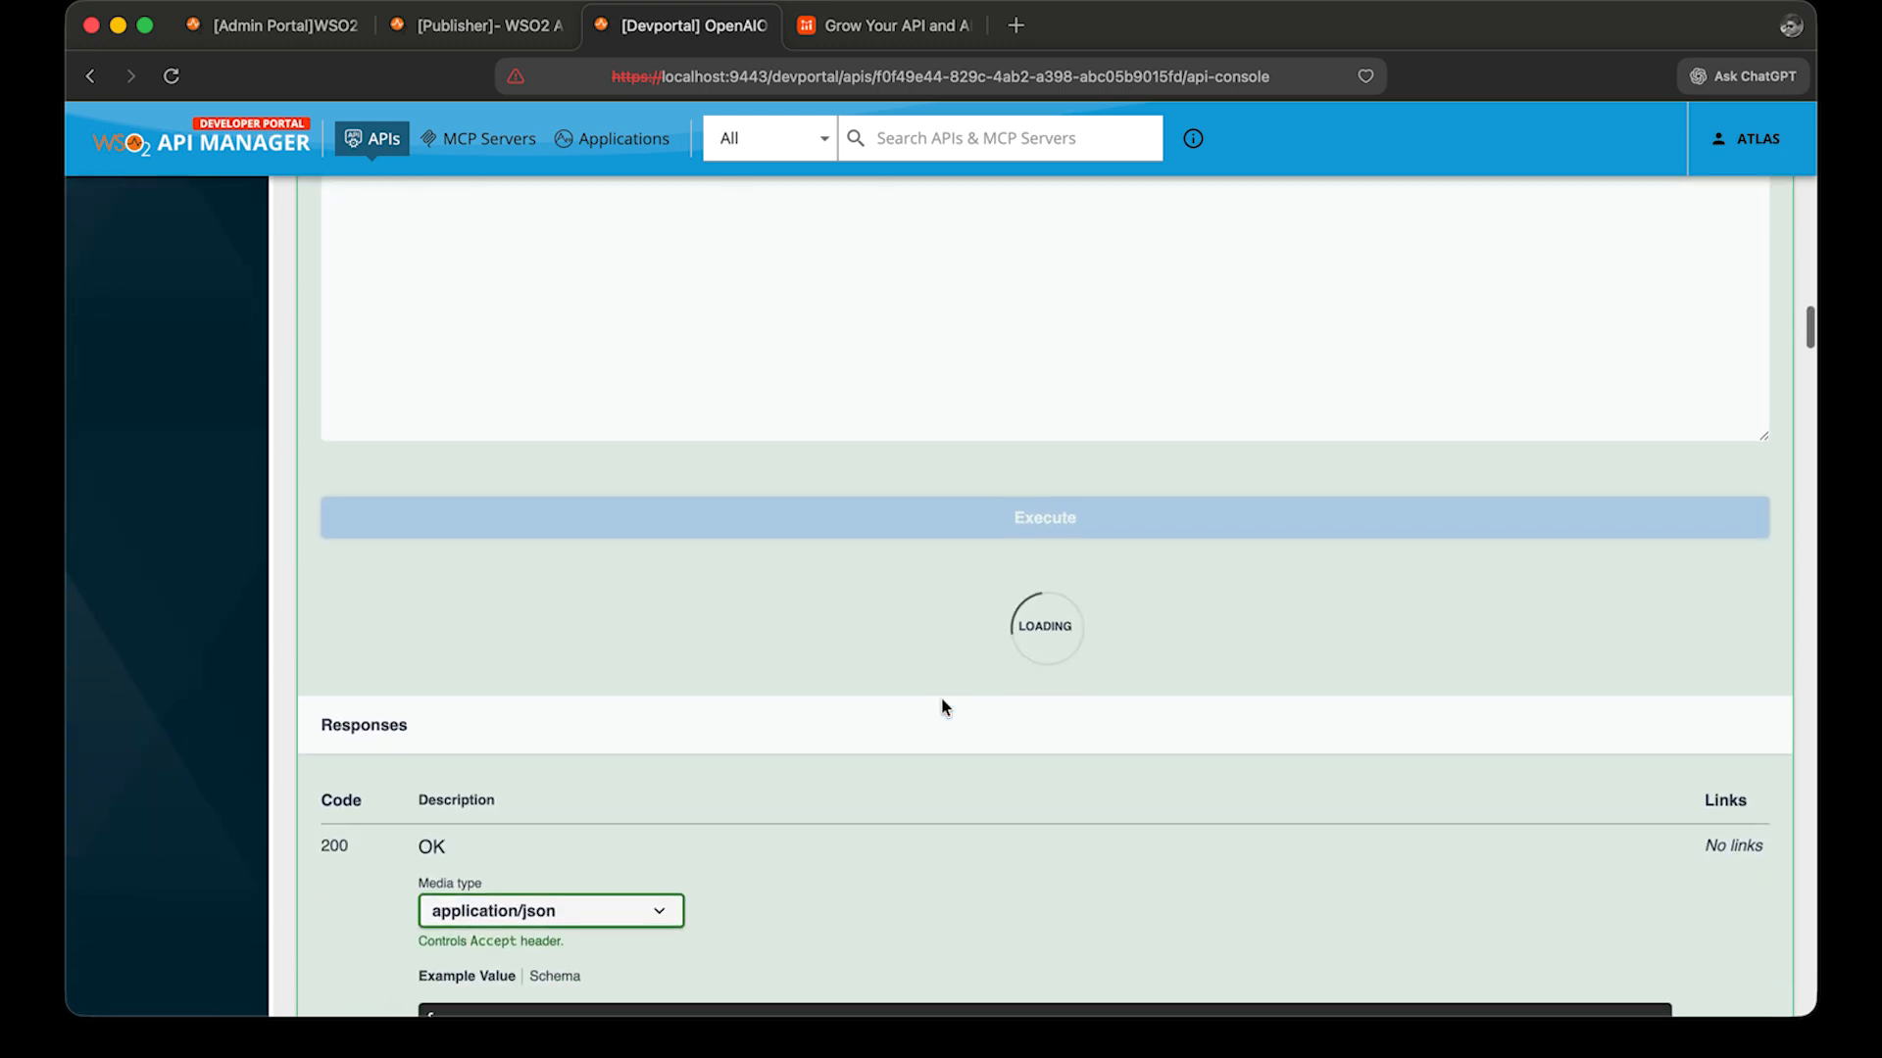
pyautogui.scroll(-8, 941, 705)
pyautogui.scroll(-10, 908, 767)
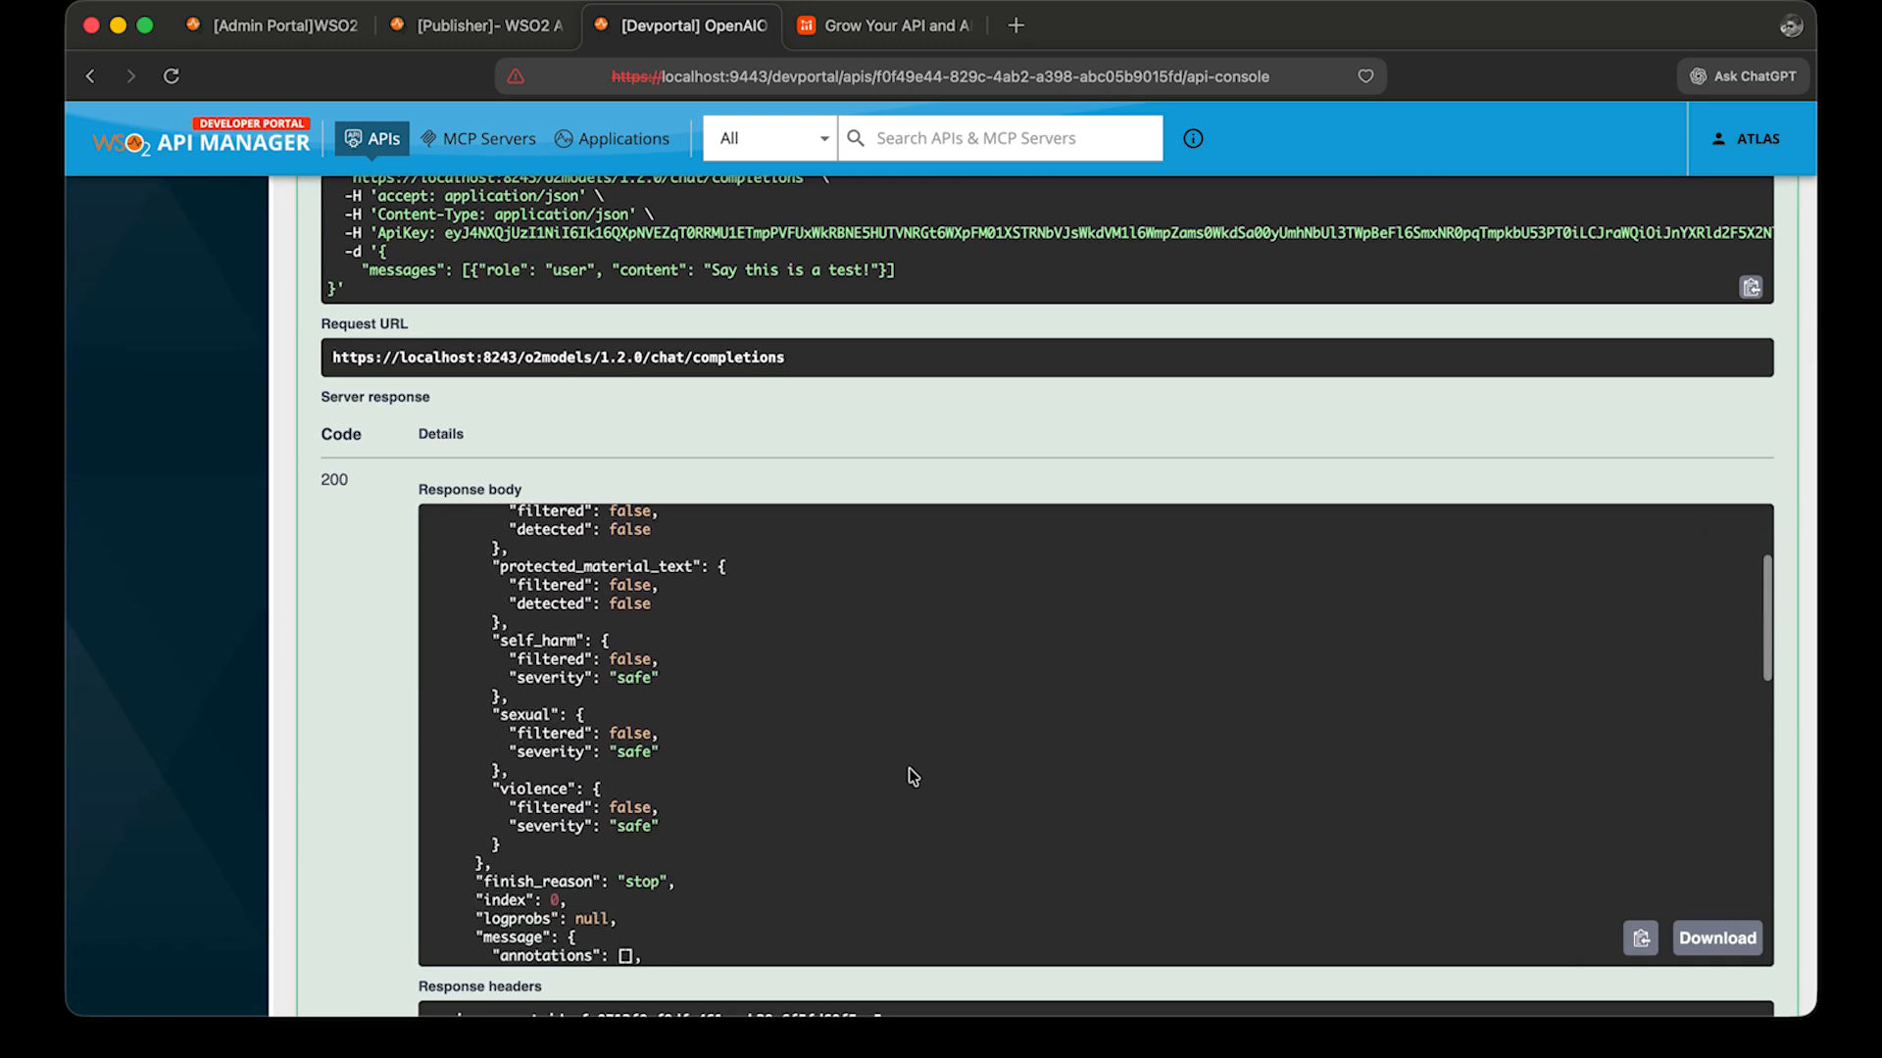
pyautogui.scroll(-3, 908, 767)
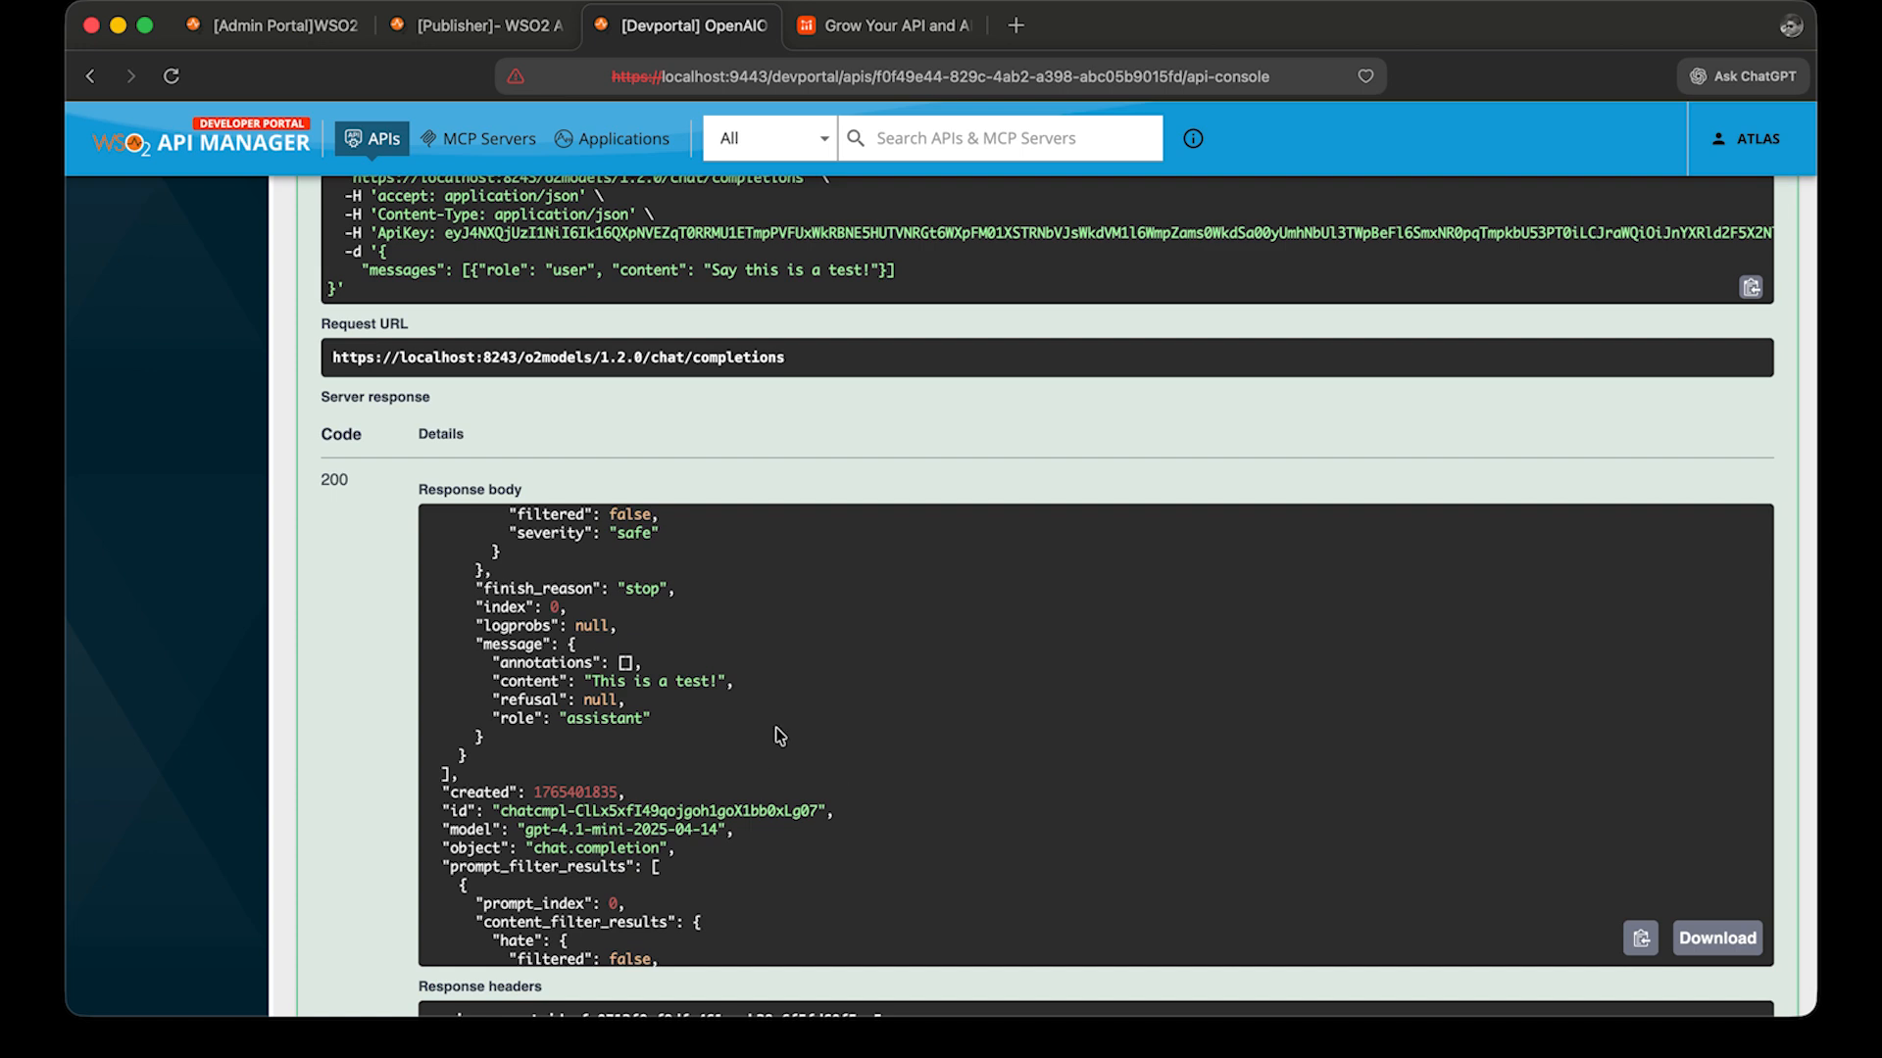
# Execute the same request a second time and review the returned model in the response.
pyautogui.scroll(5, 887, 553)
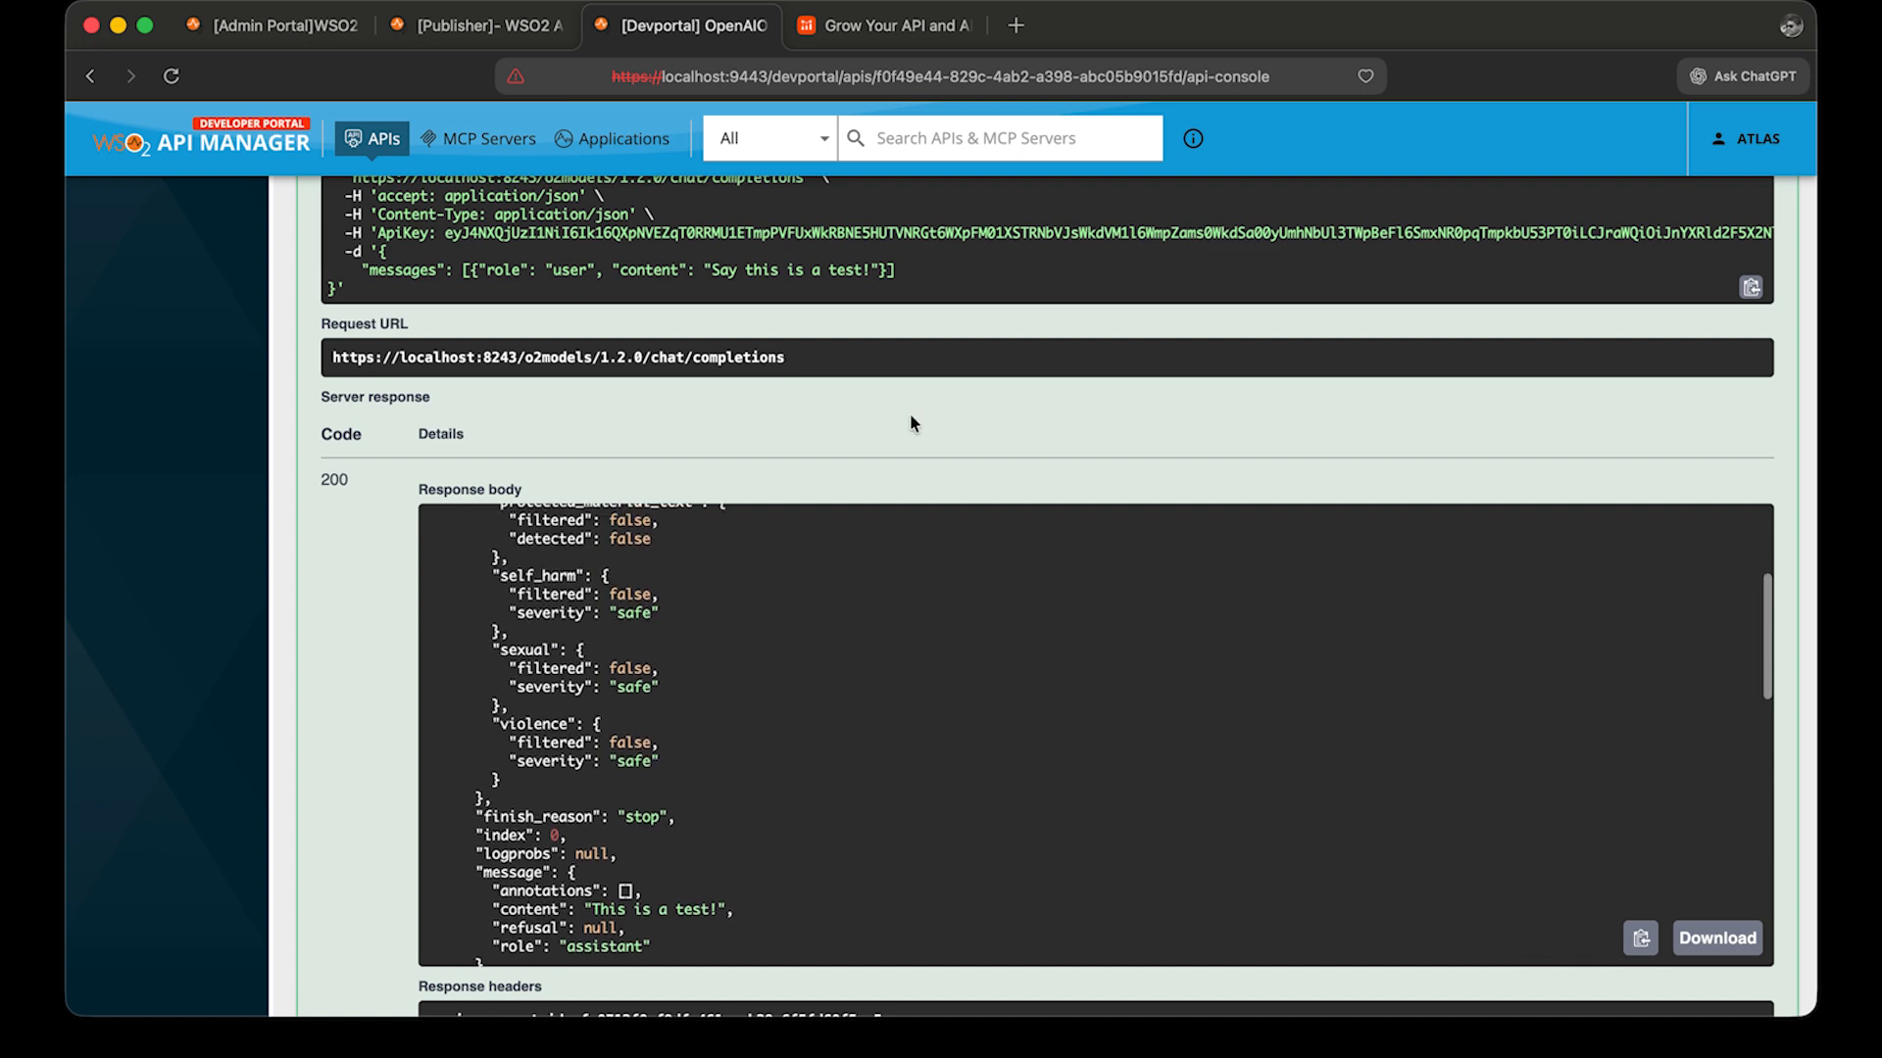
pyautogui.scroll(5, 910, 414)
pyautogui.click(818, 328)
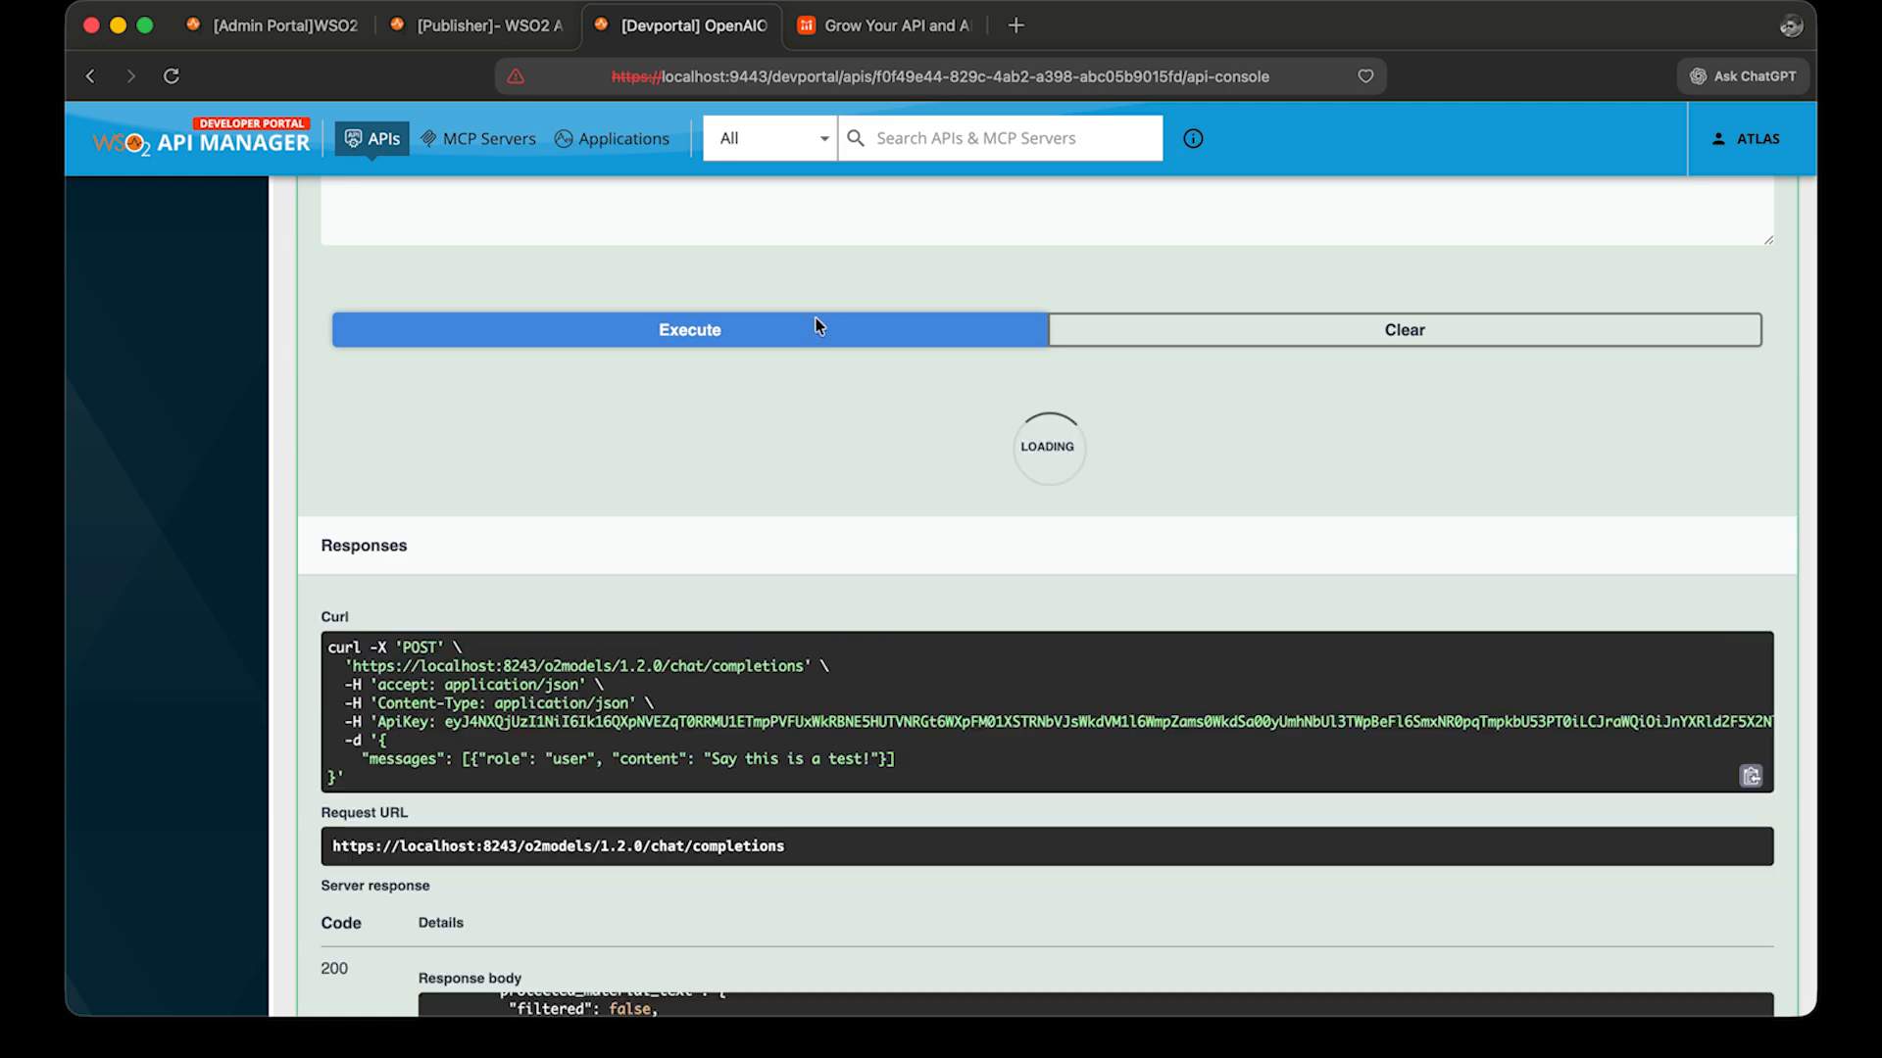
pyautogui.scroll(-7, 869, 689)
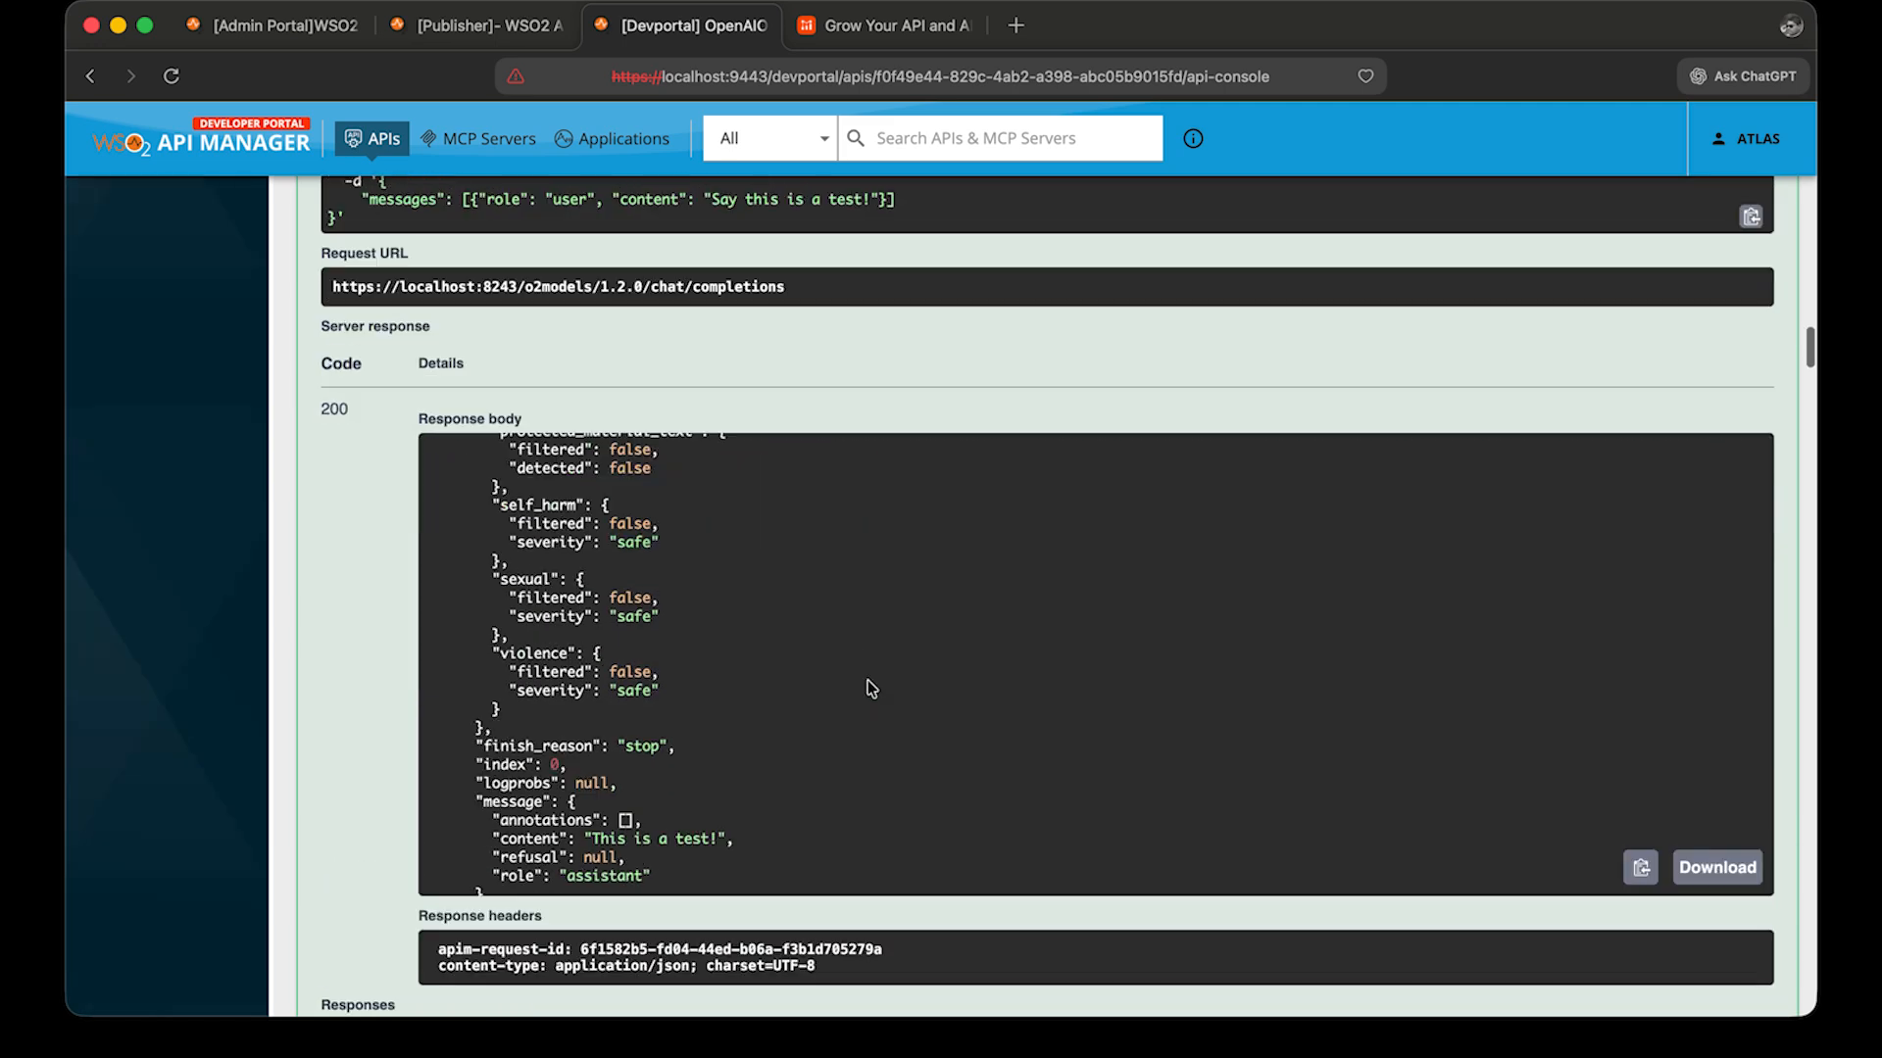
pyautogui.scroll(-5, 744, 643)
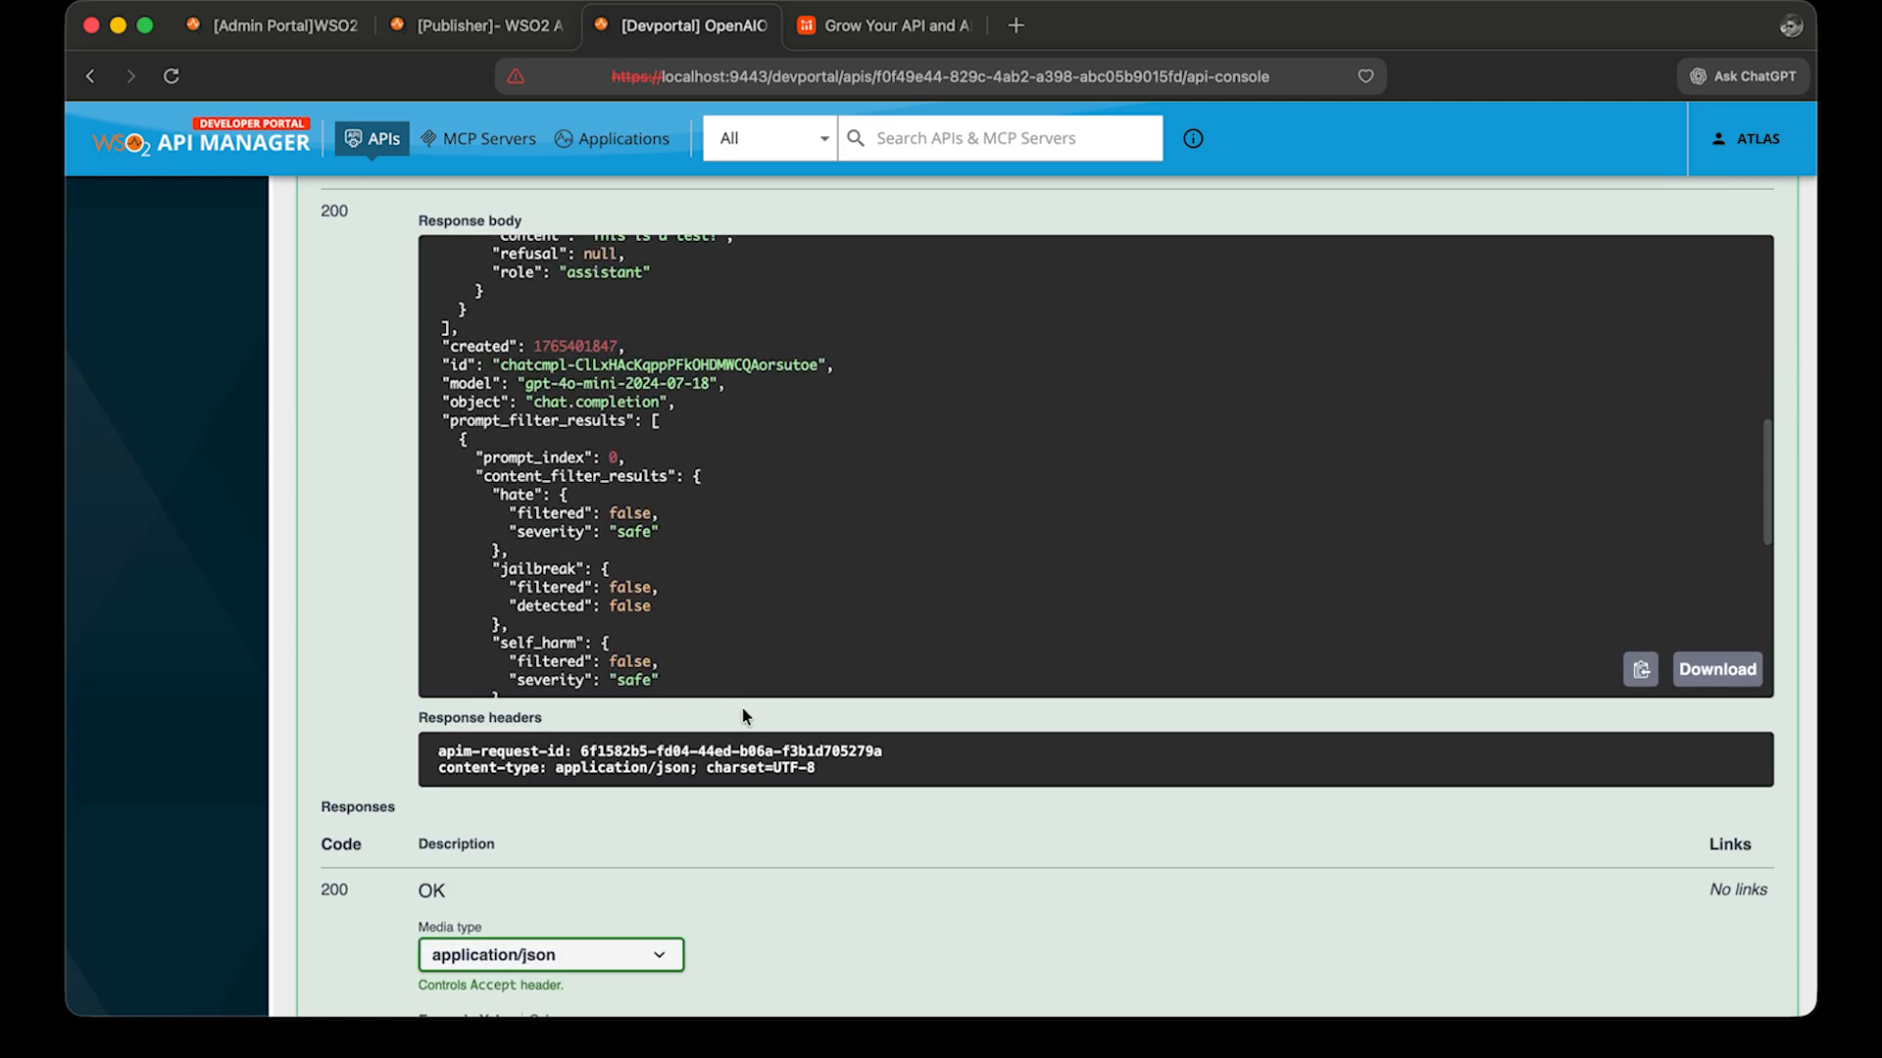
pyautogui.scroll(2, 744, 686)
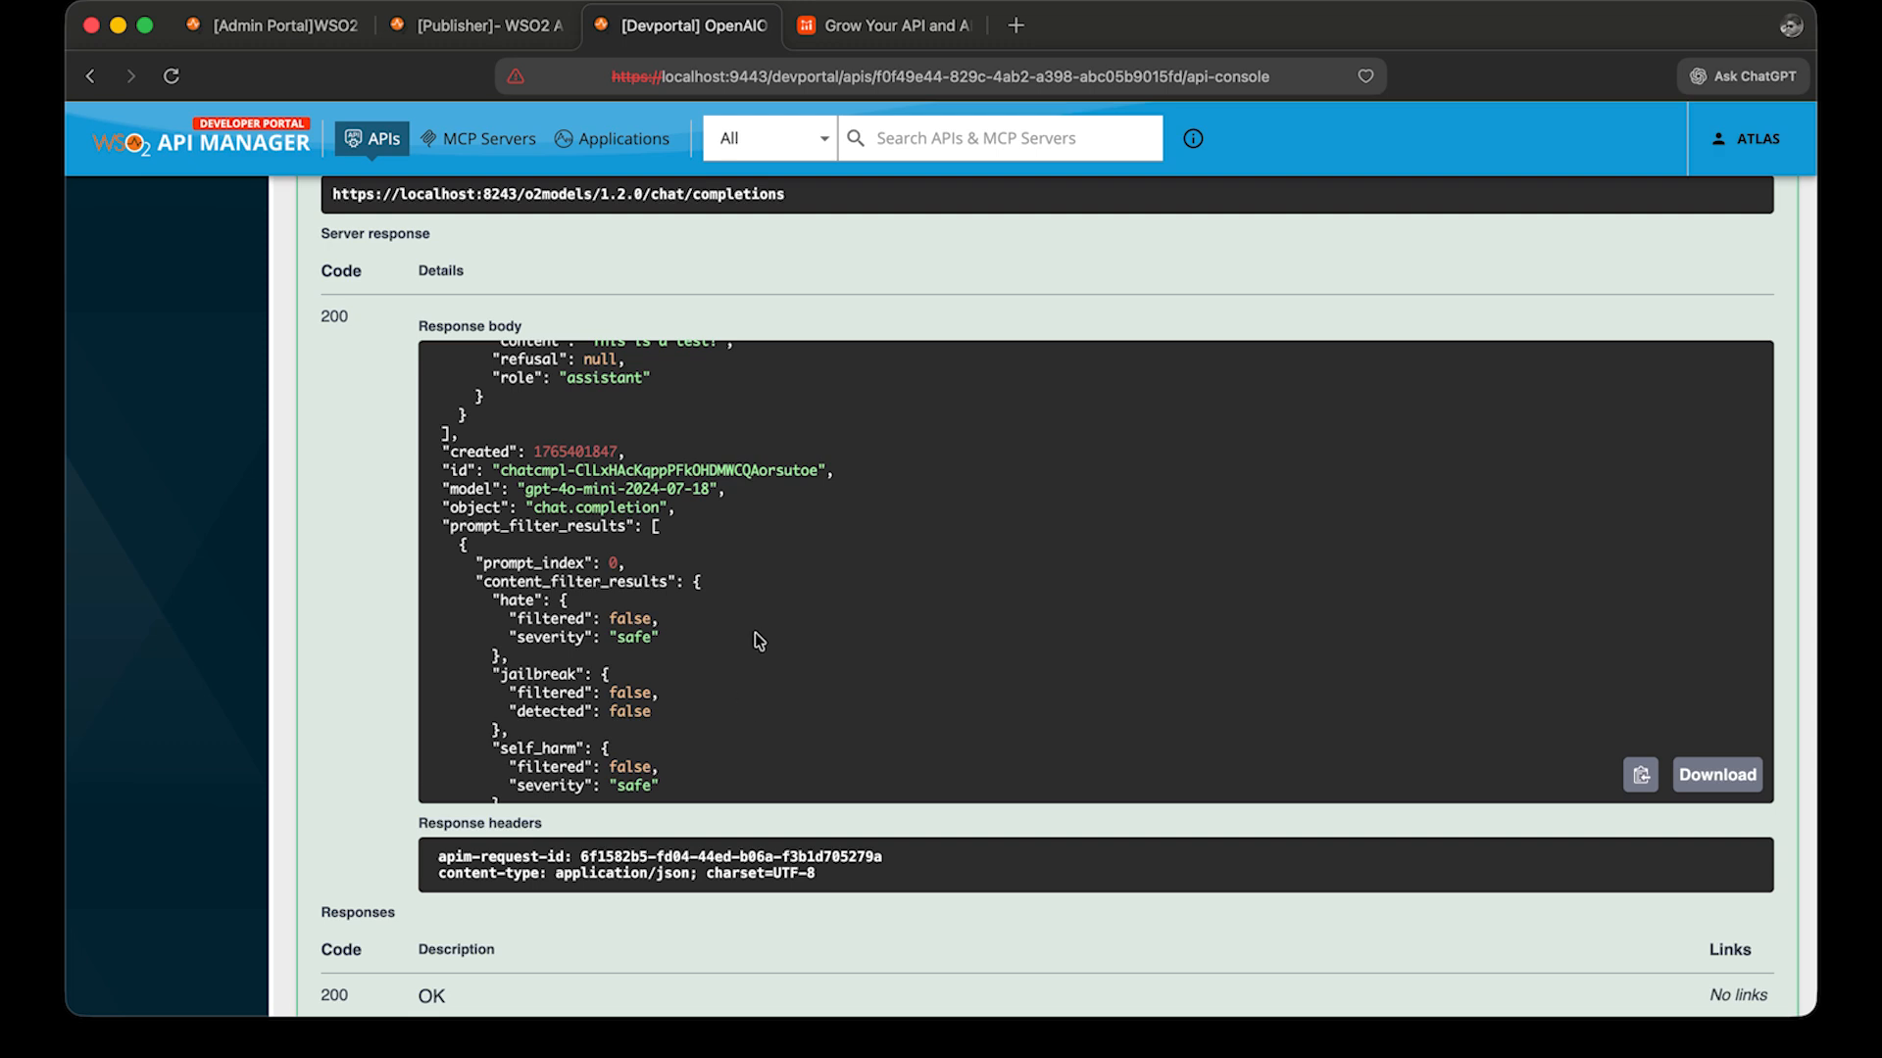
pyautogui.scroll(8, 836, 313)
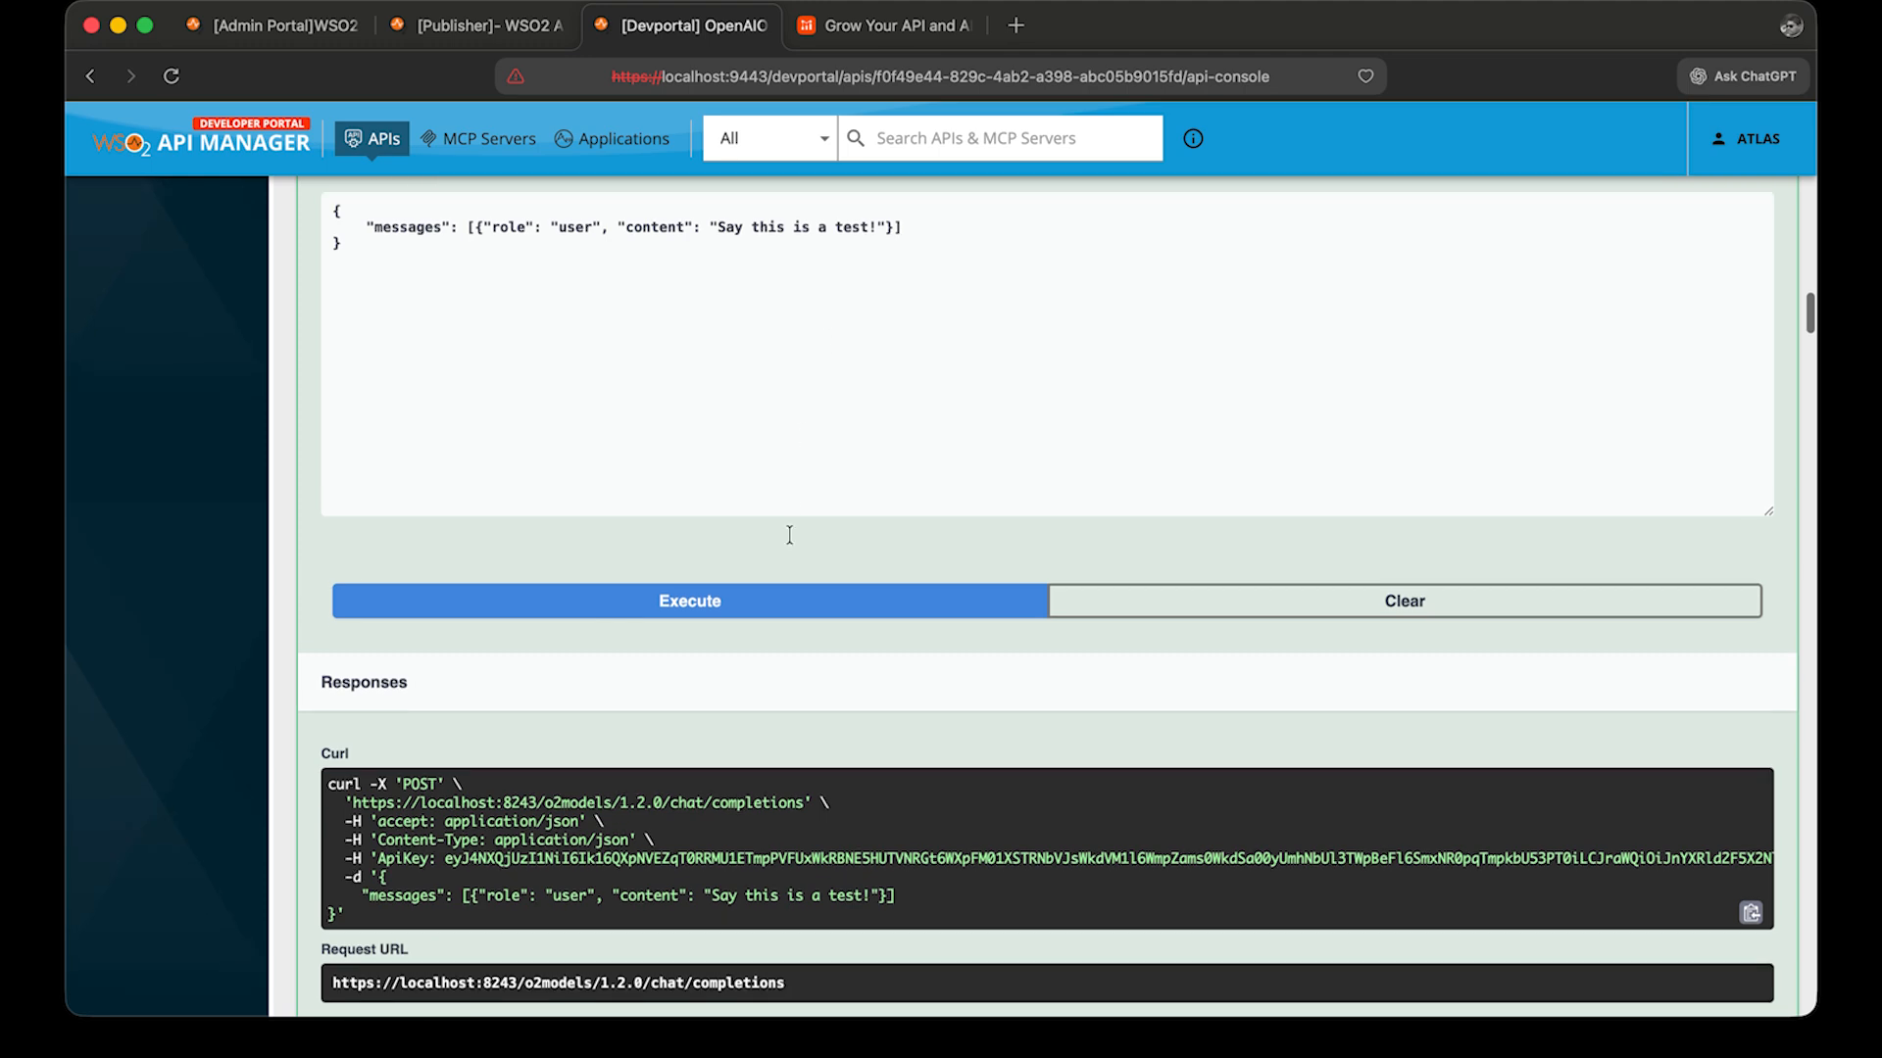
# Send the chat completion request a third time and review its response.
pyautogui.click(804, 600)
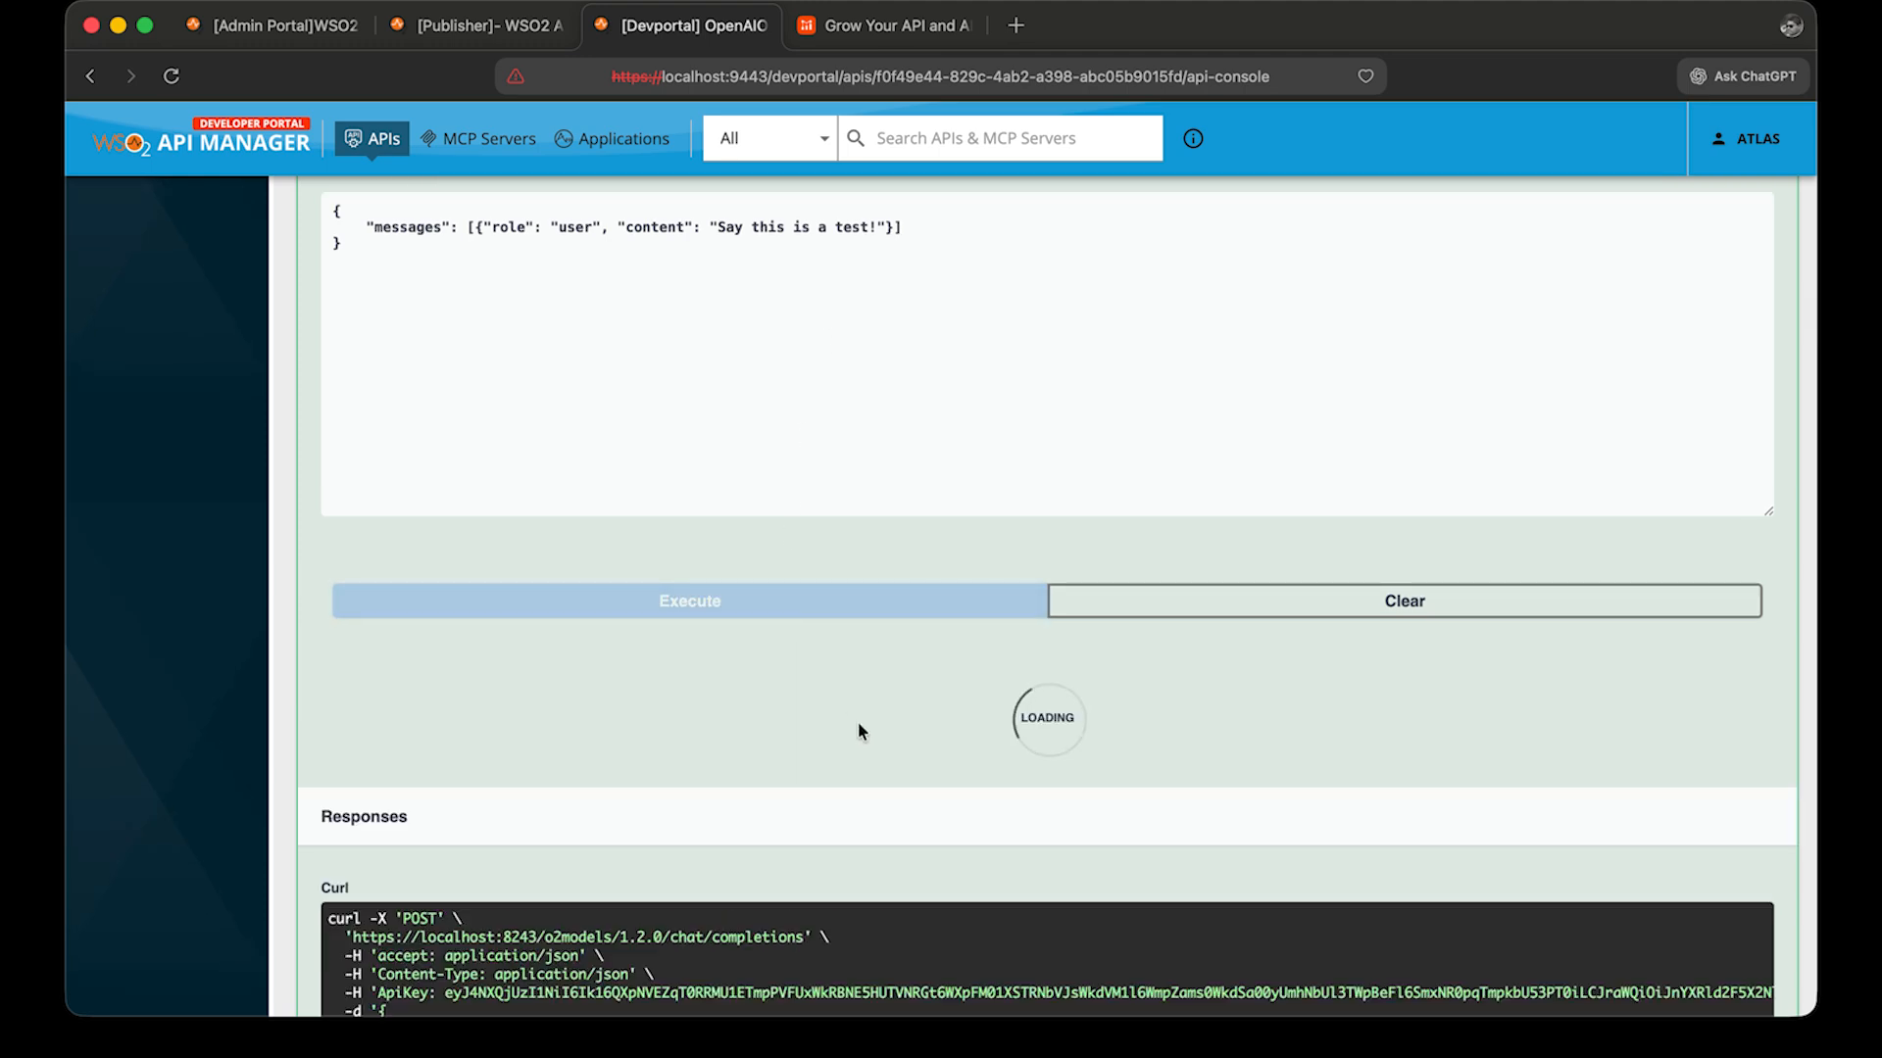
pyautogui.scroll(-8, 858, 730)
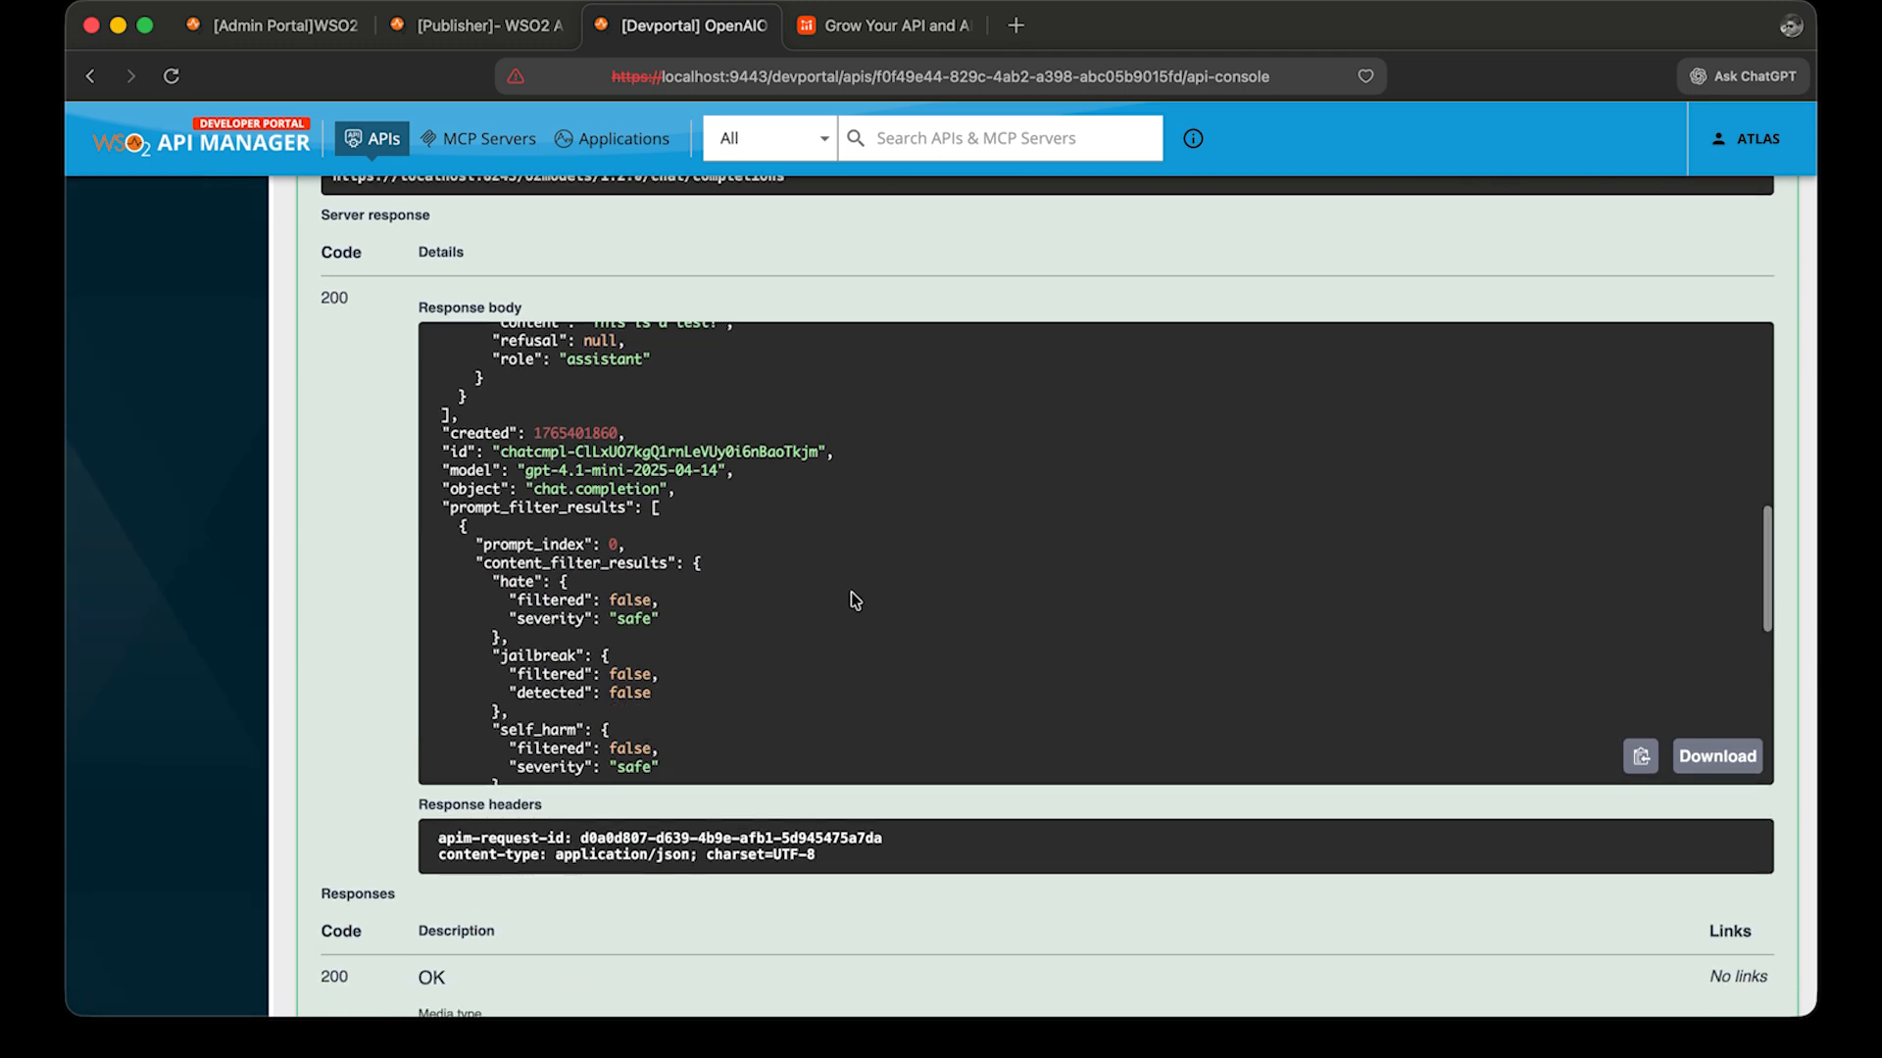
pyautogui.scroll(3, 855, 599)
pyautogui.scroll(4, 902, 281)
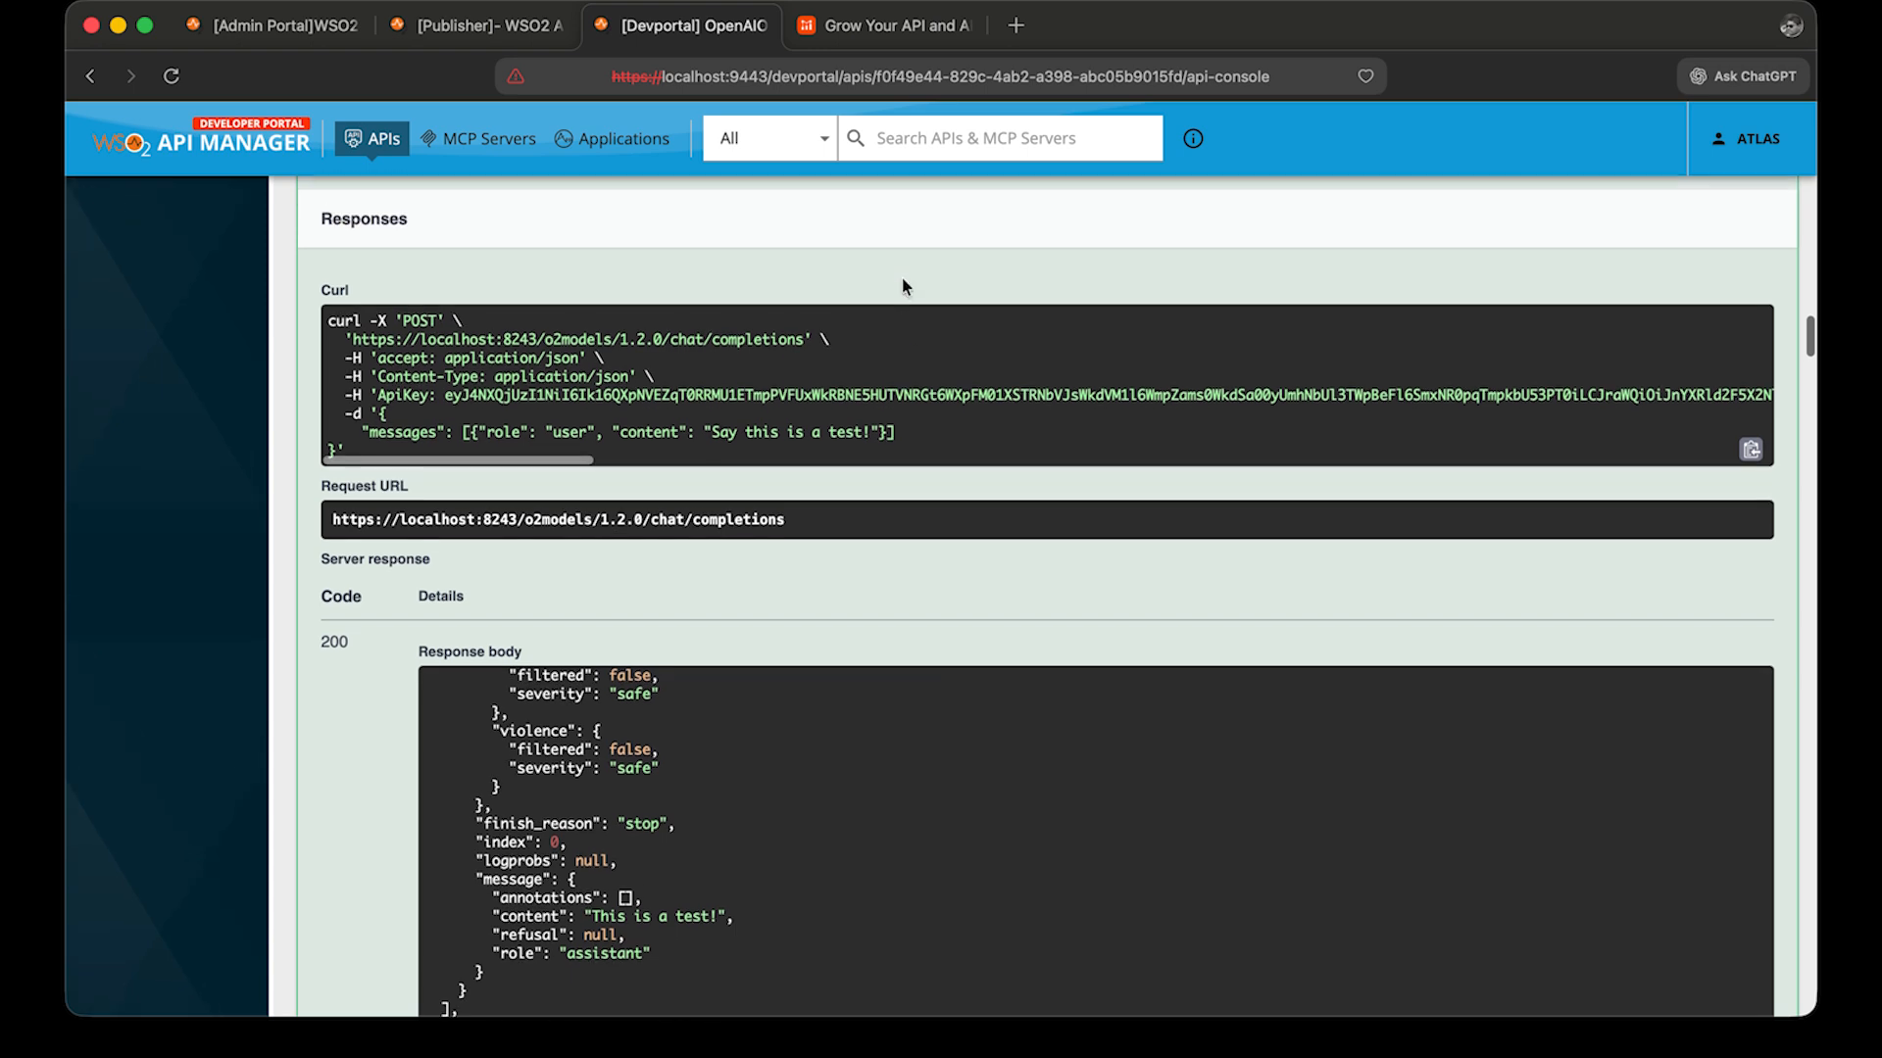
pyautogui.scroll(2, 901, 279)
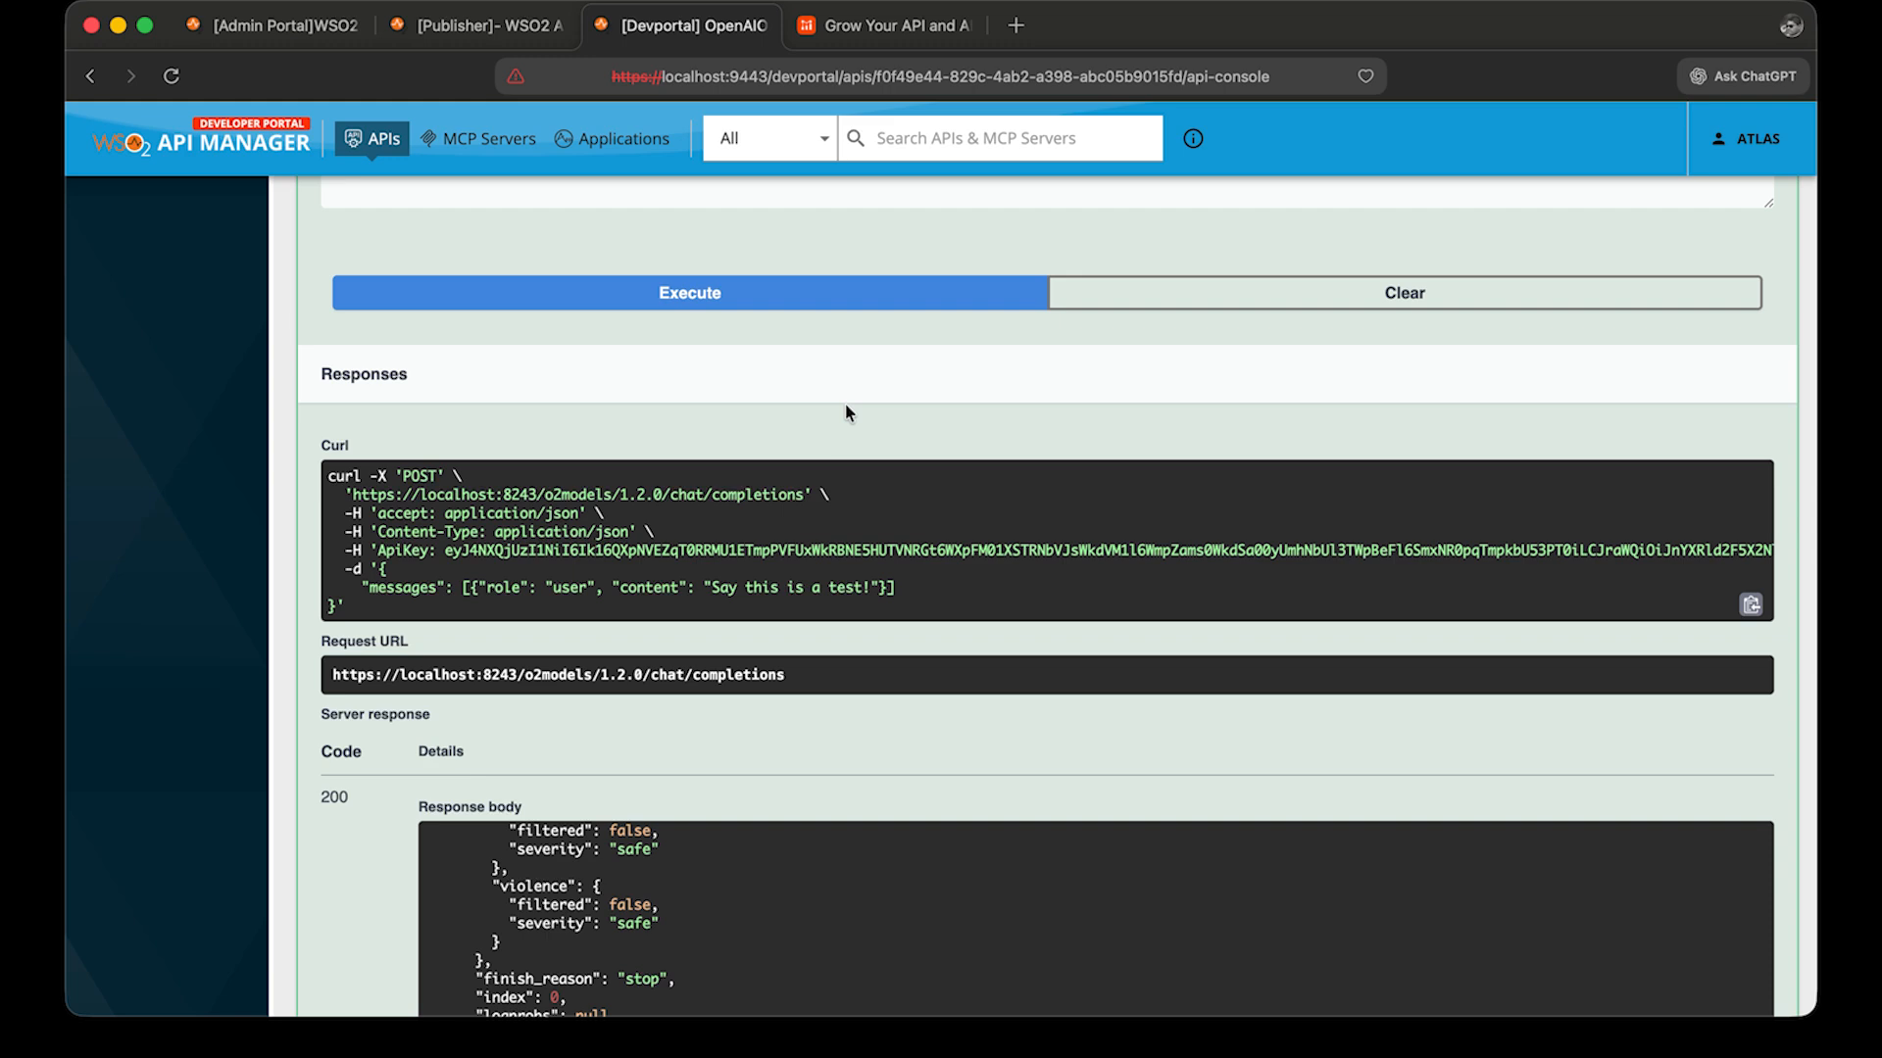
# Execute the request repeatedly to exceed the AIFive quota and select the error response text.
pyautogui.click(825, 304)
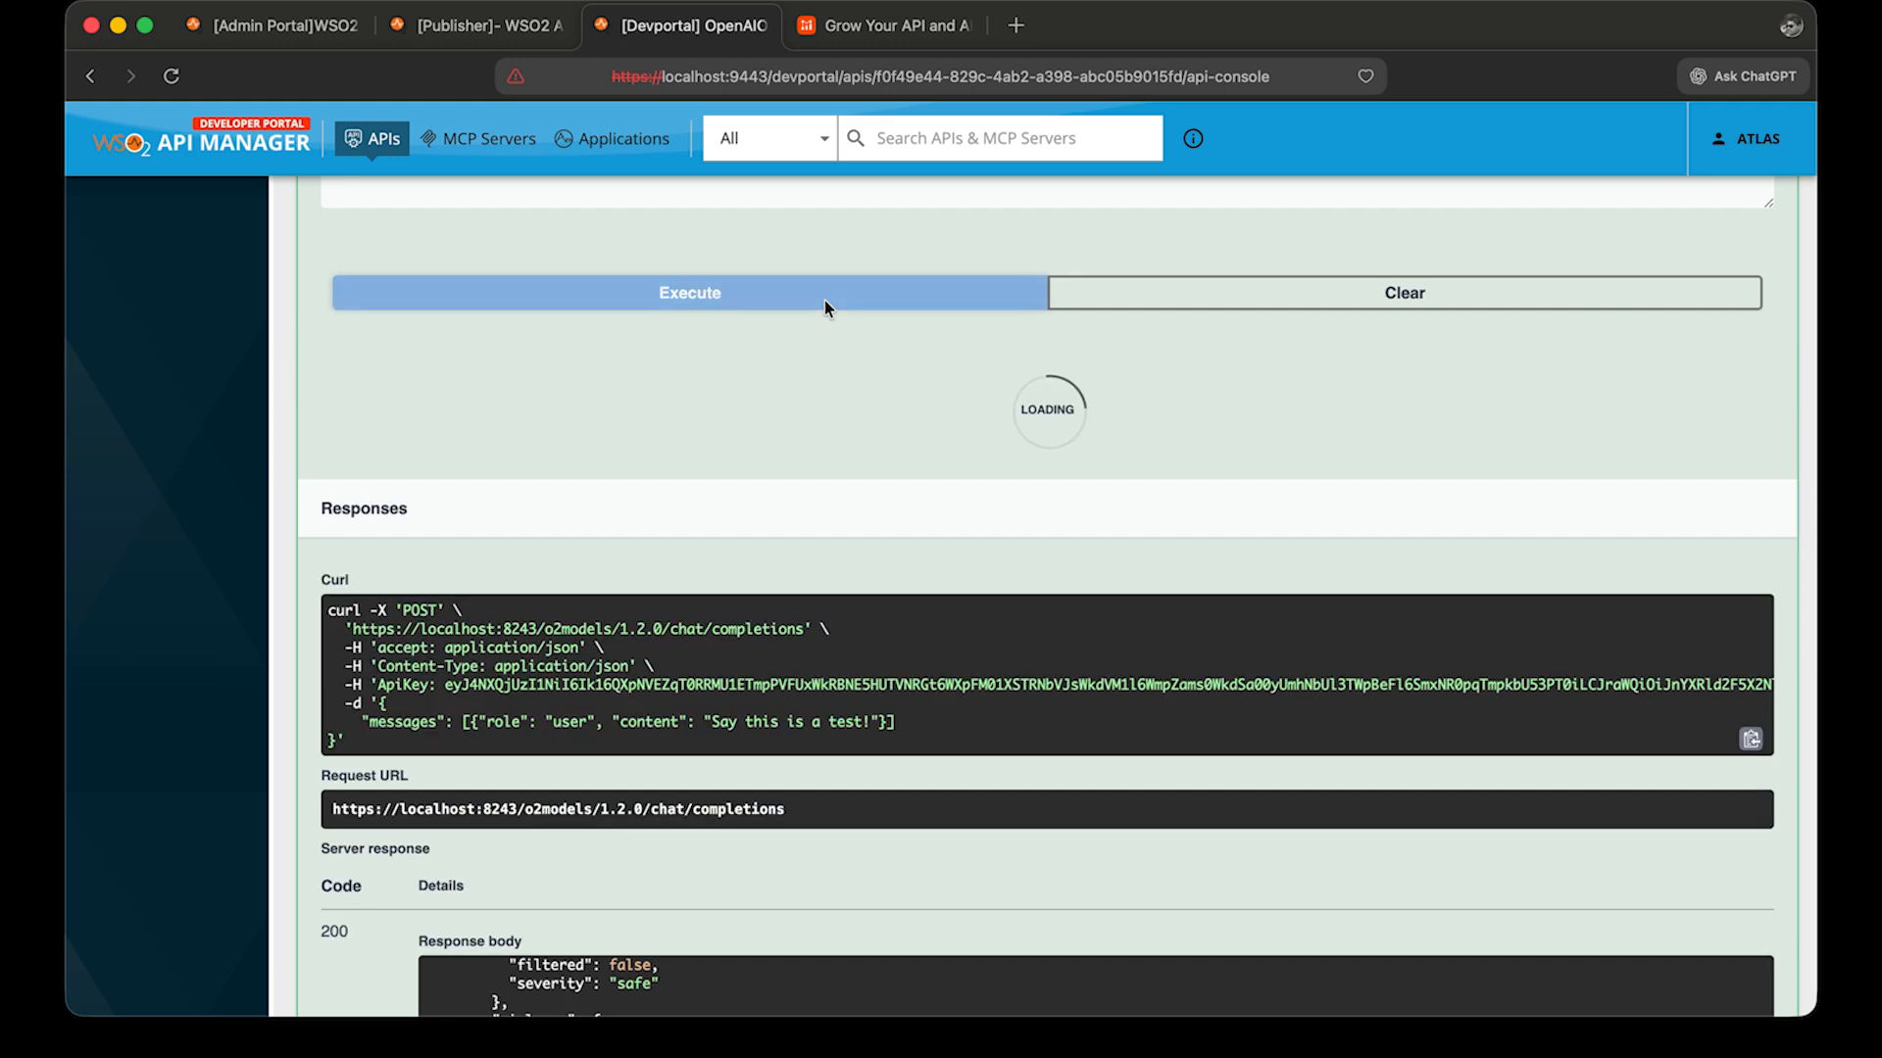
pyautogui.scroll(-2, 845, 525)
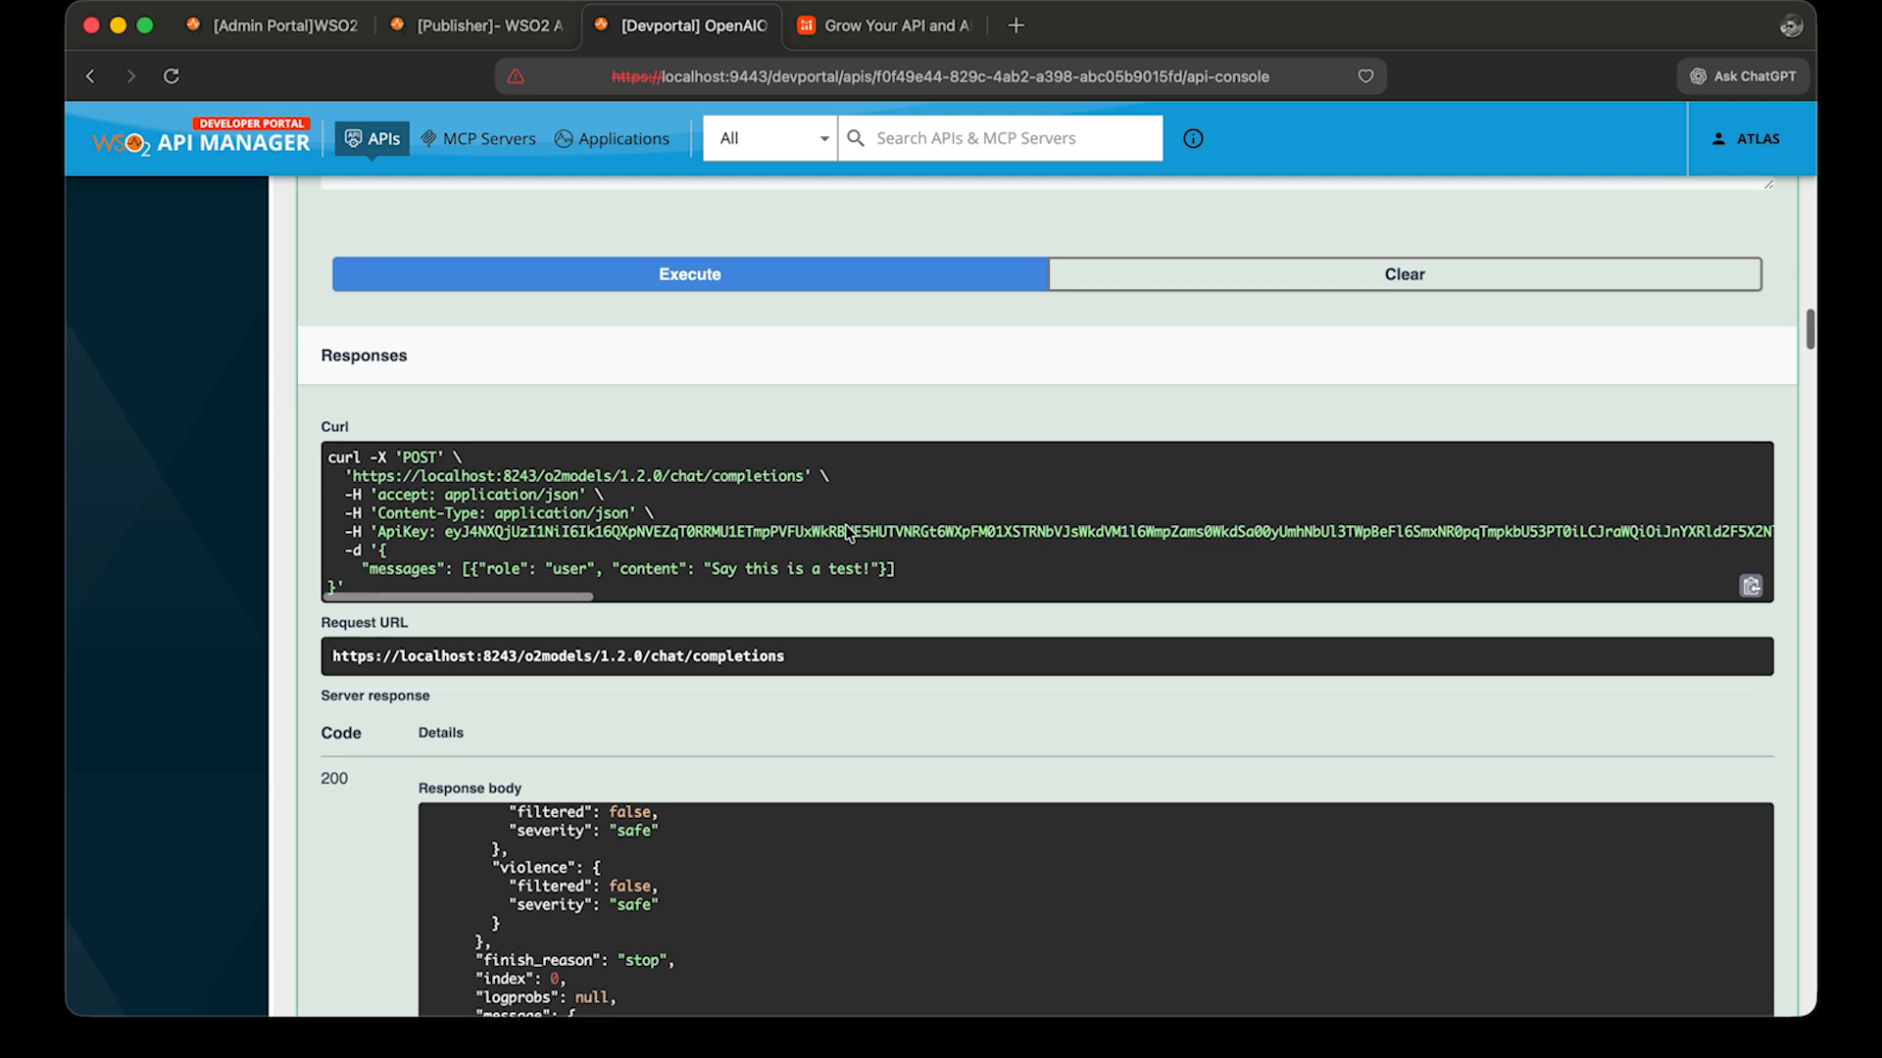
pyautogui.click(873, 215)
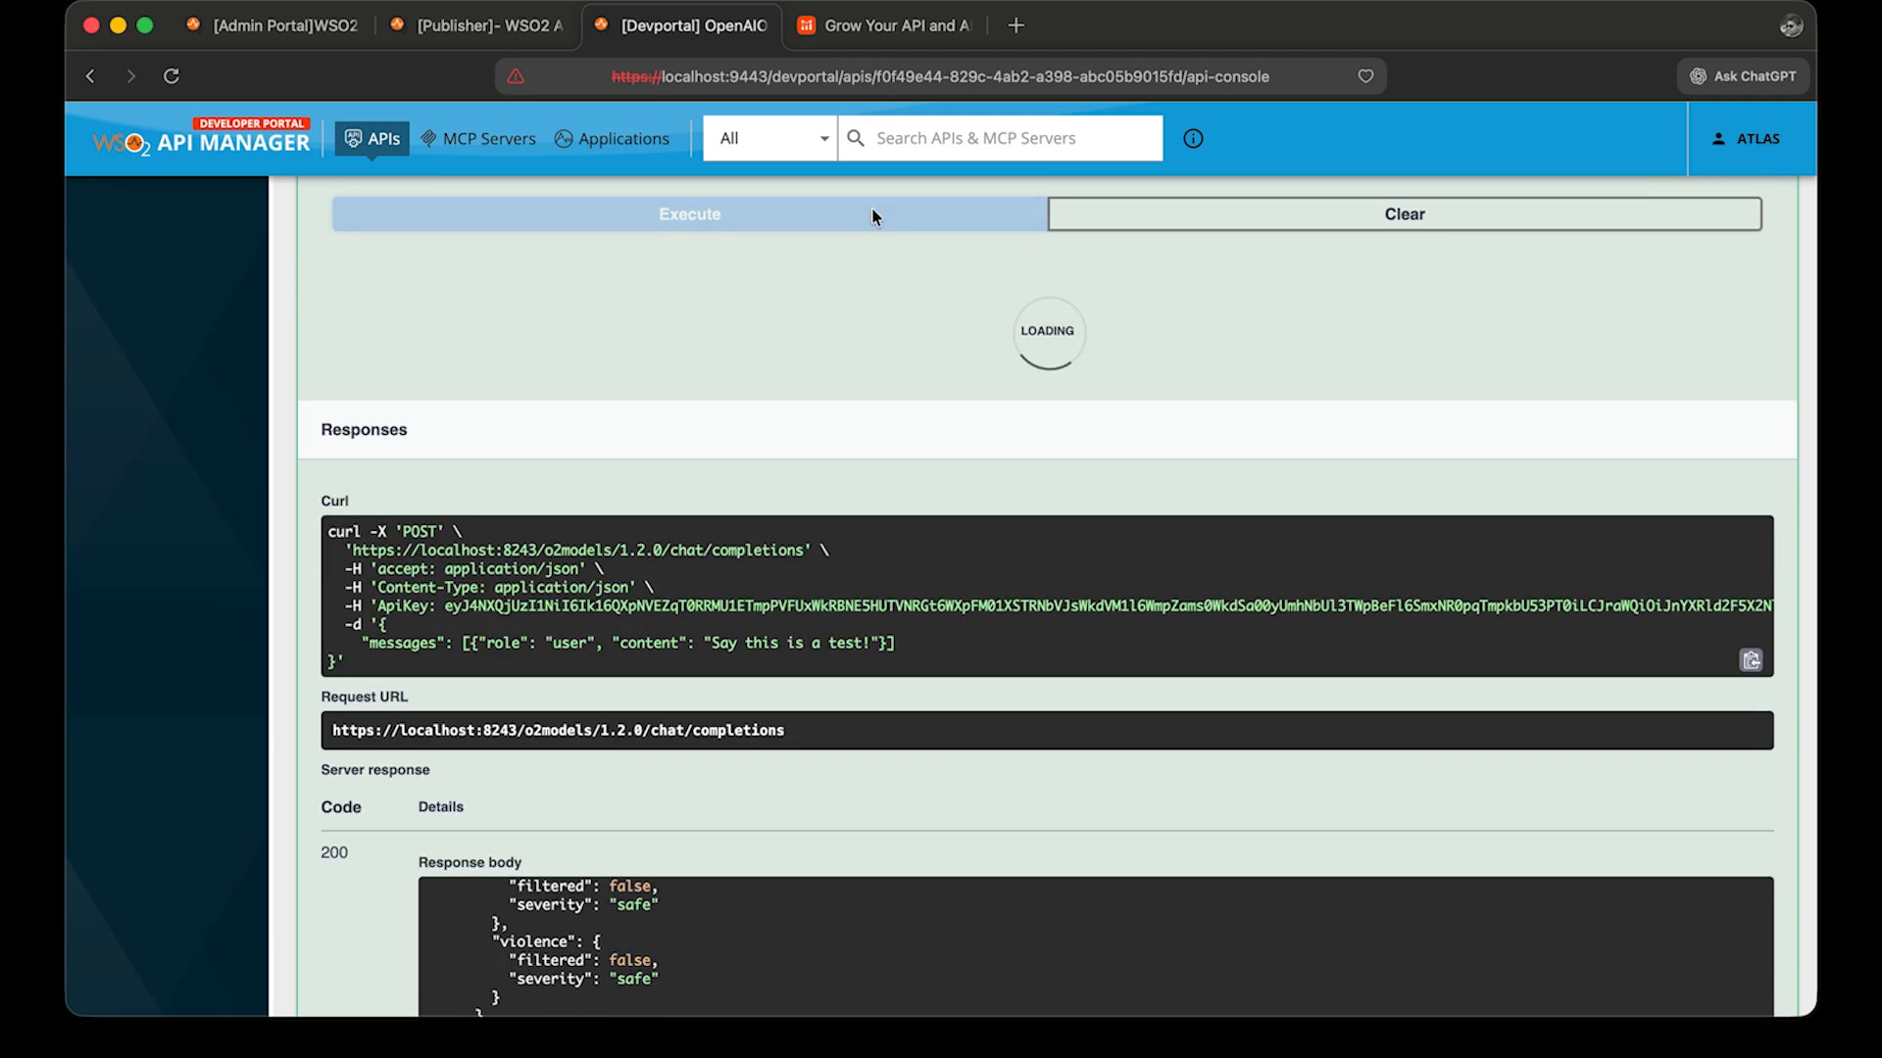
pyautogui.click(872, 214)
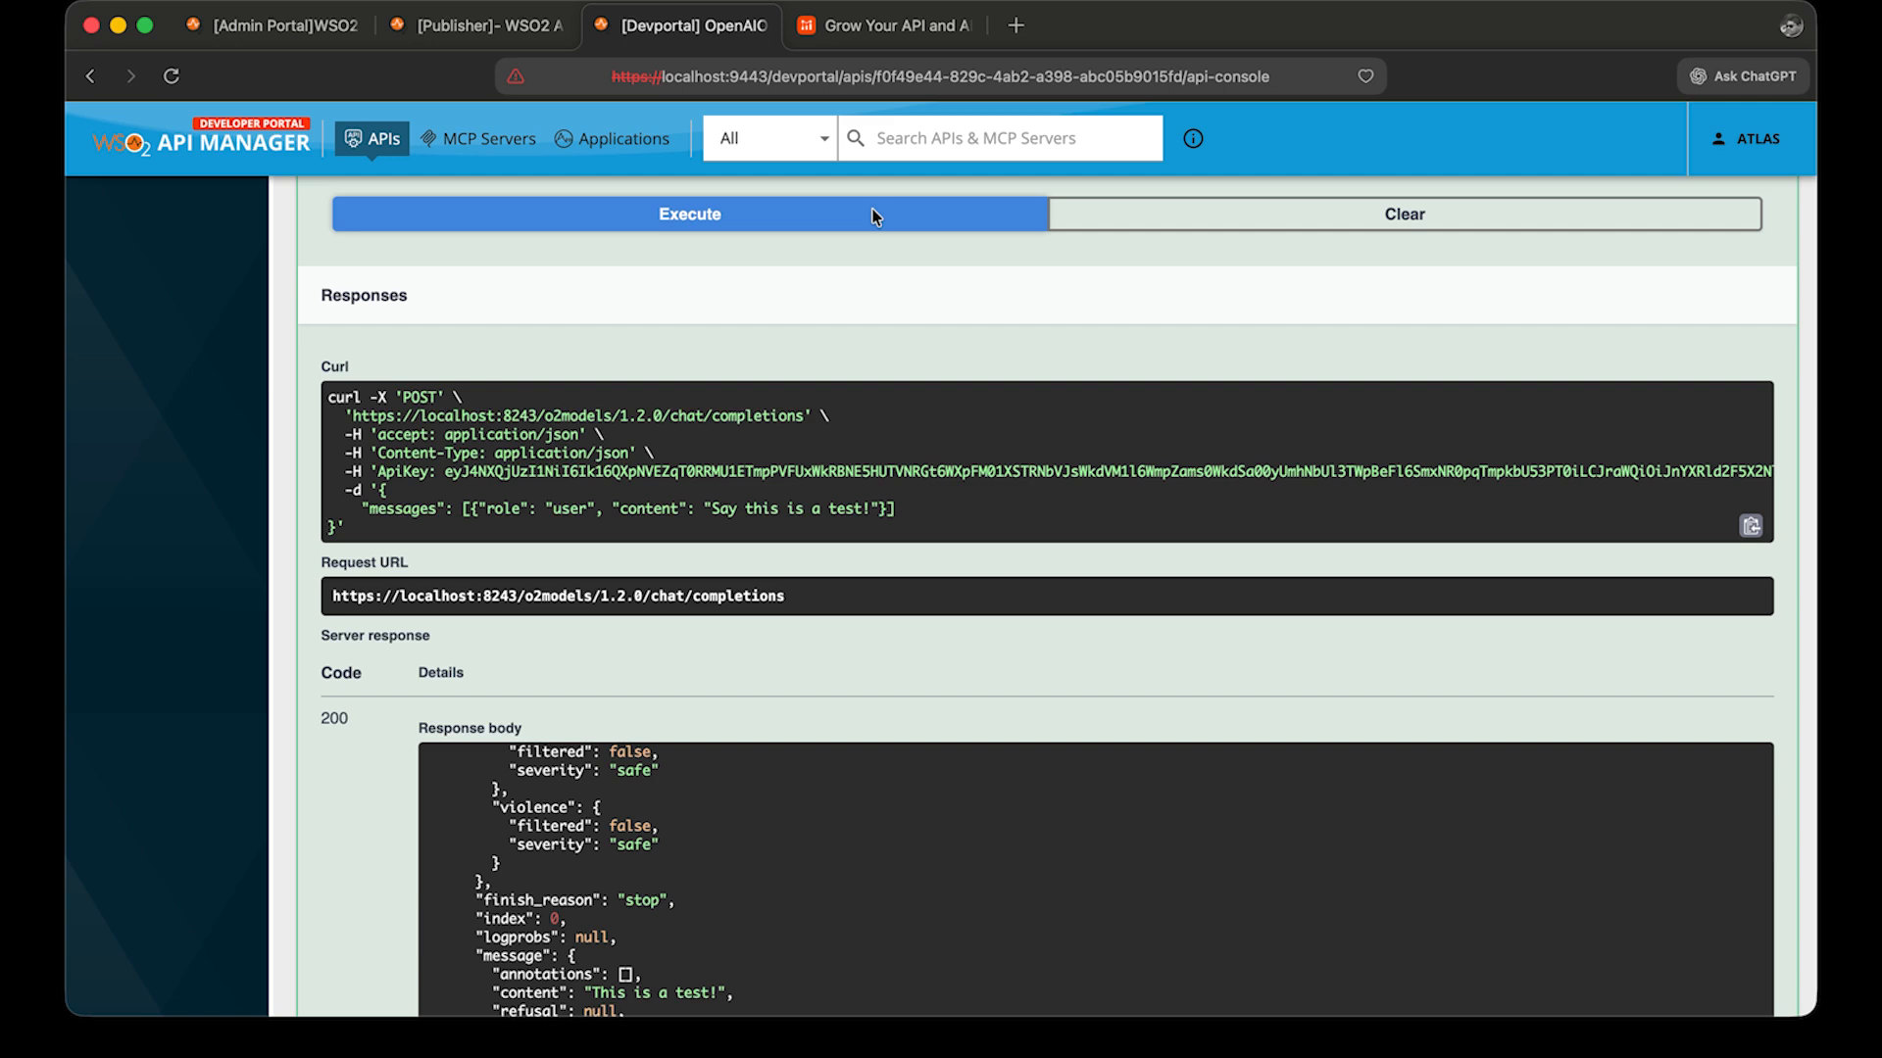
pyautogui.click(874, 215)
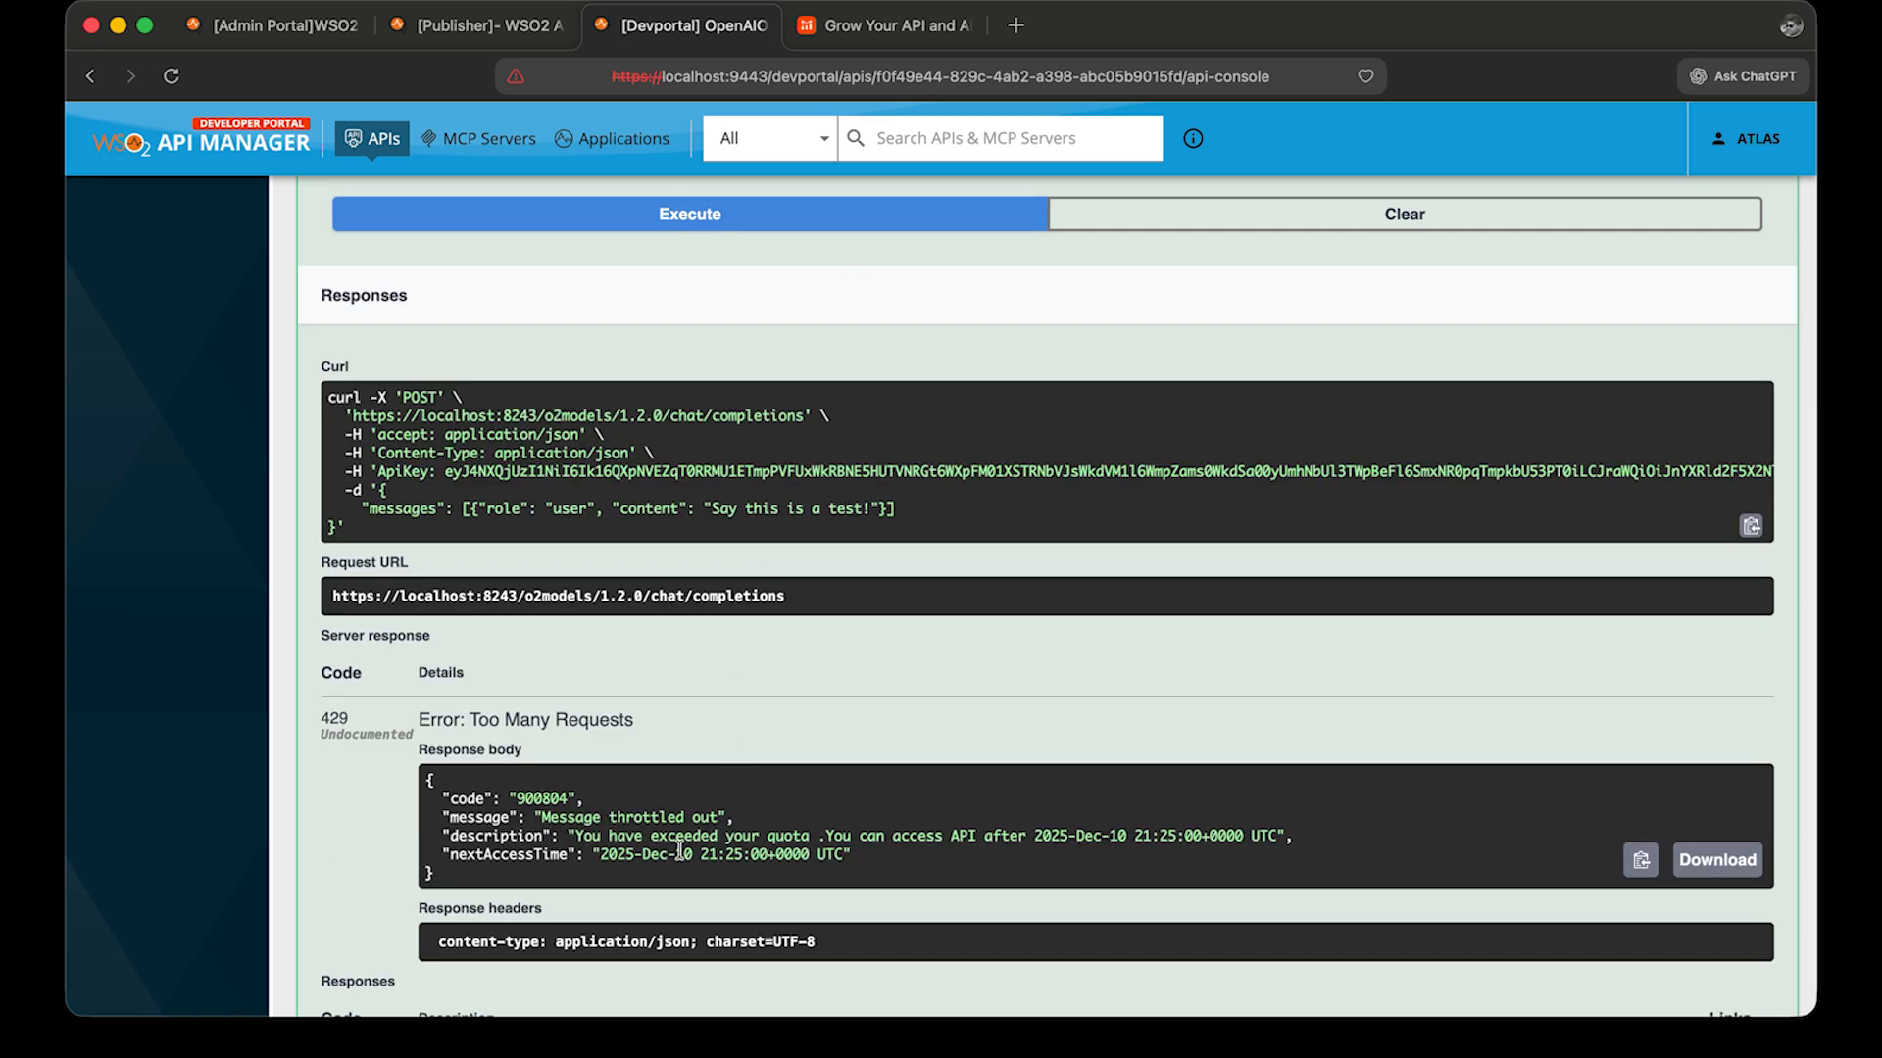
pyautogui.scroll(-3, 683, 858)
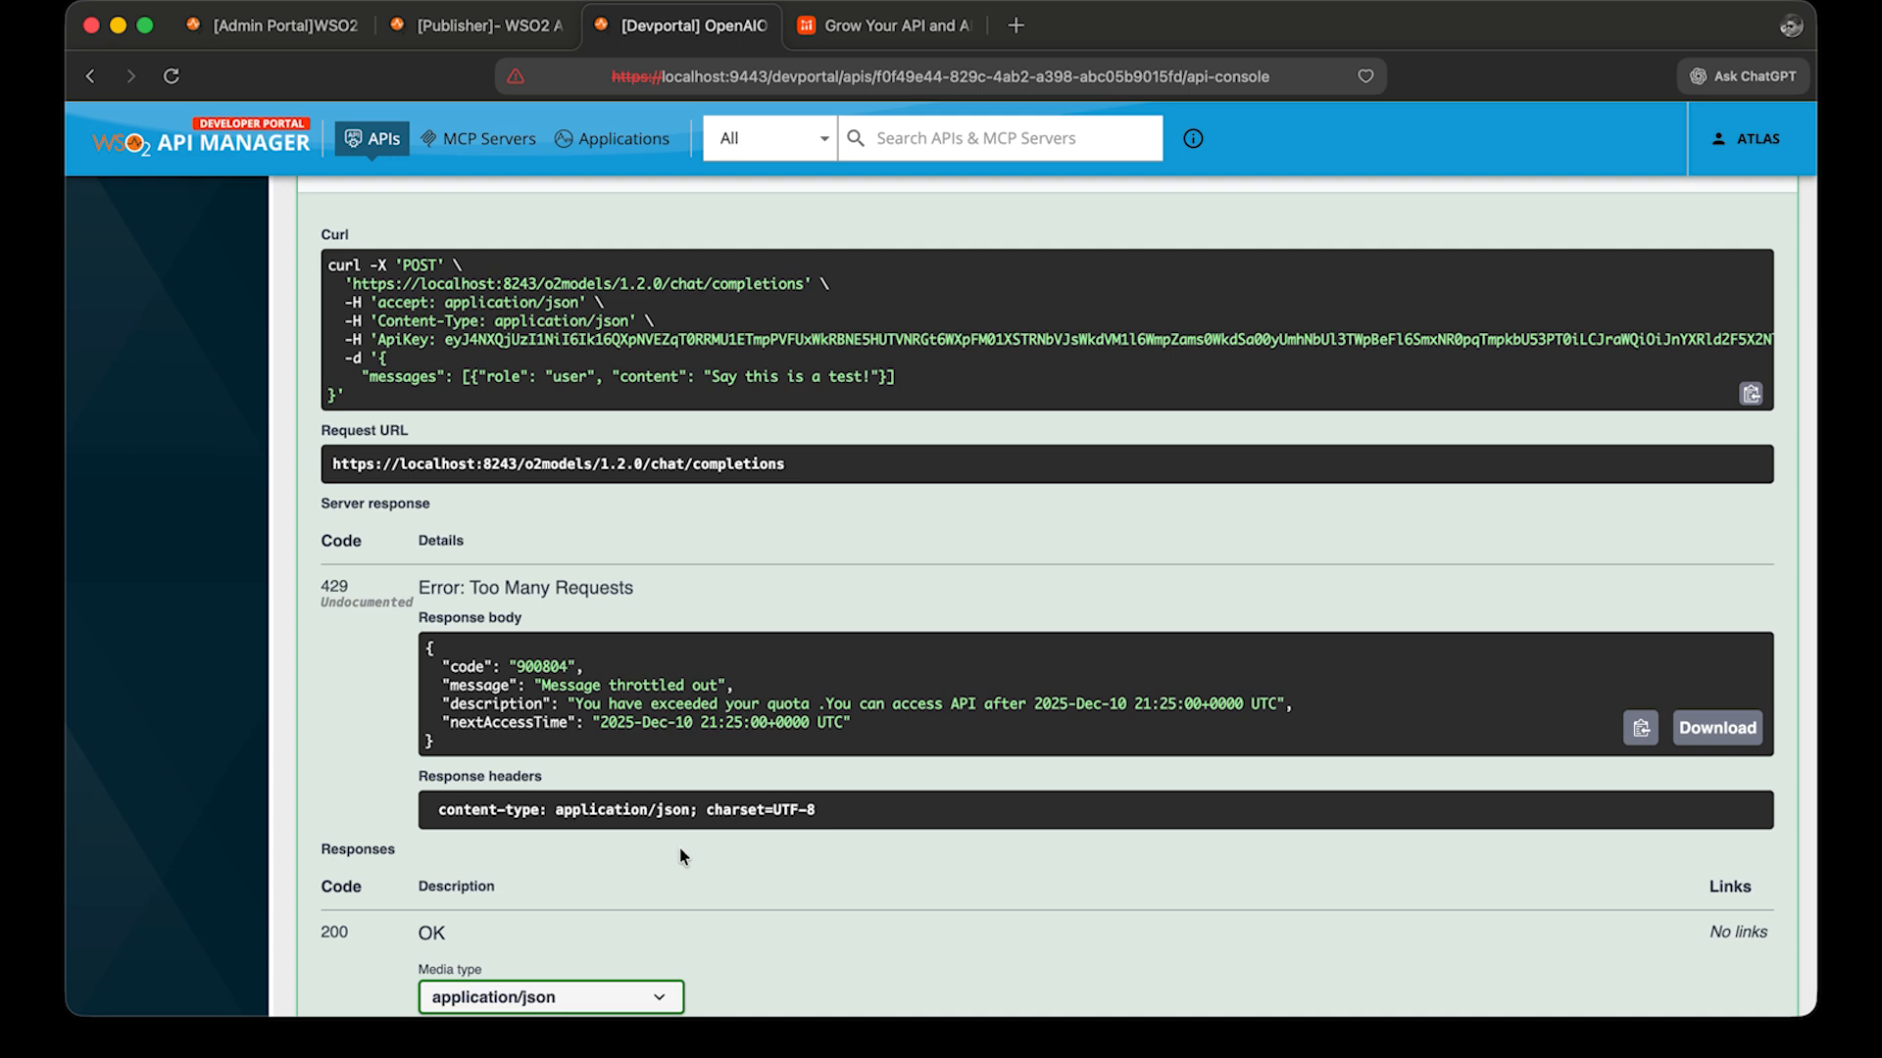
pyautogui.moveTo(819, 750); pyautogui.dragTo(399, 637)
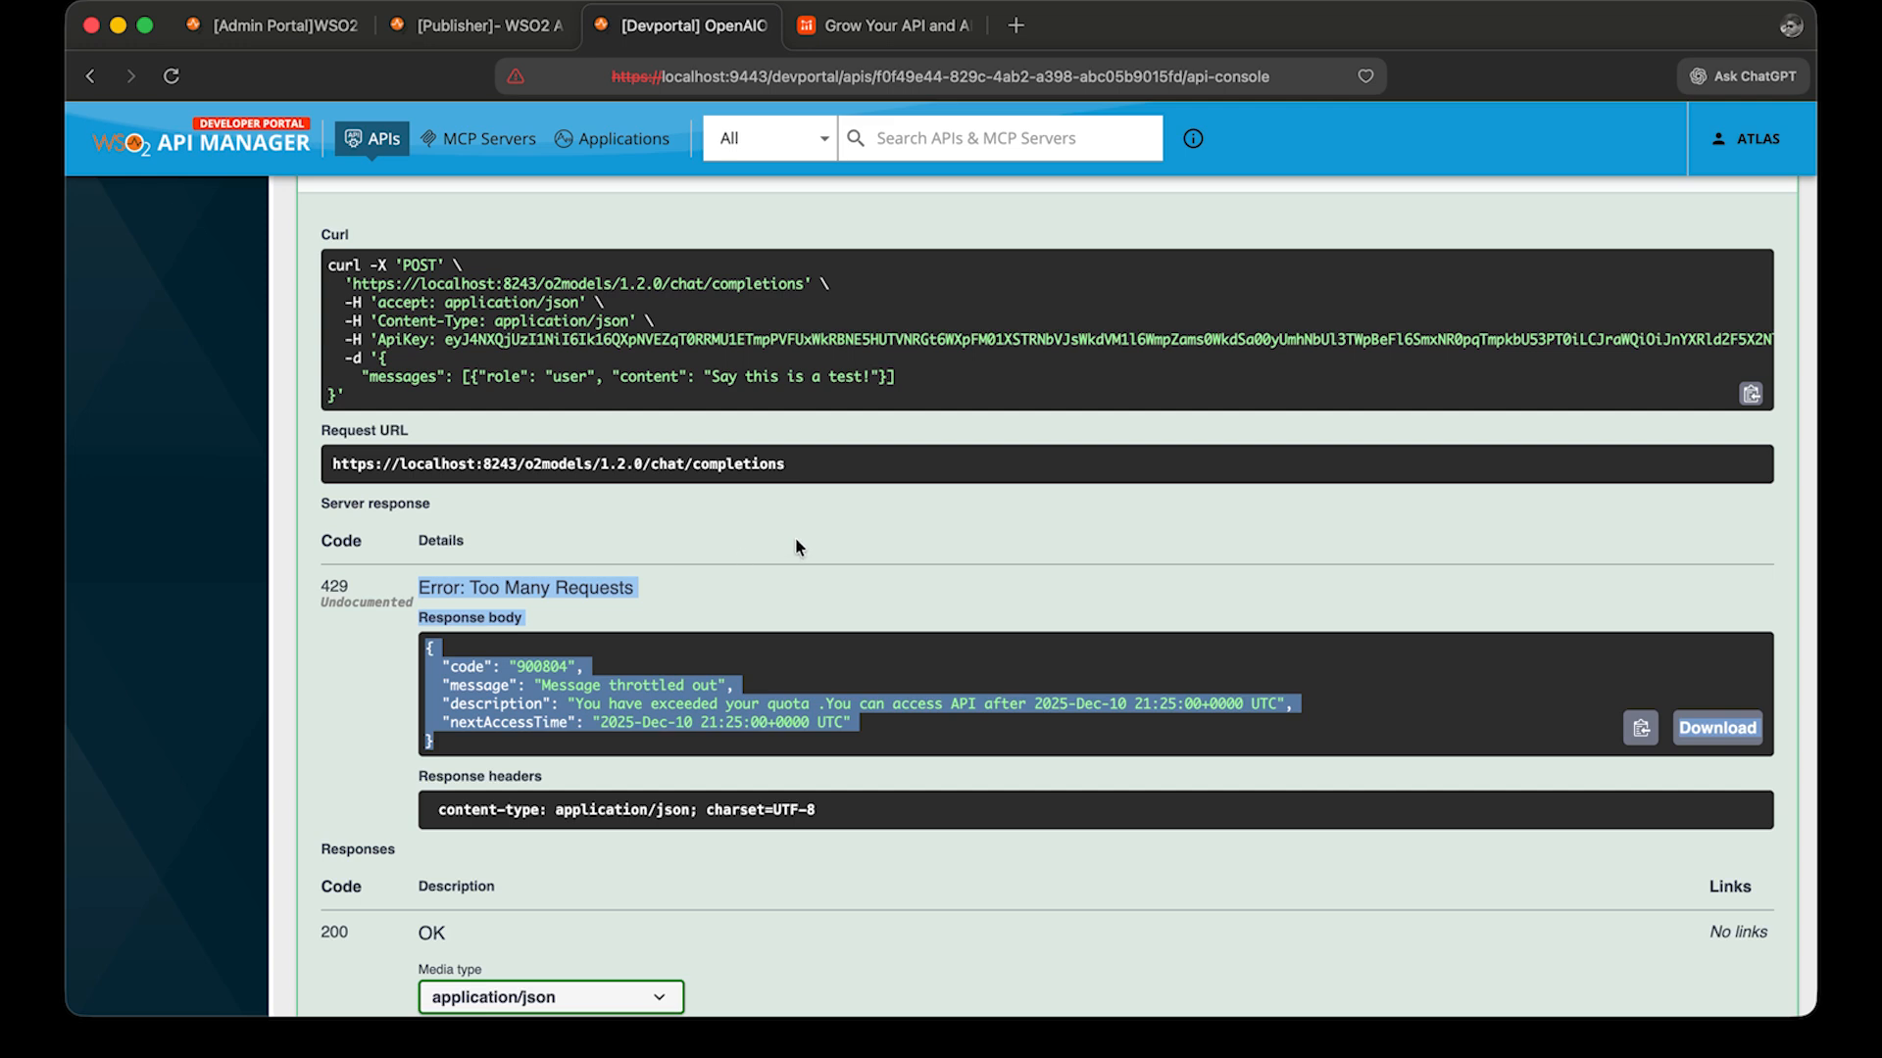
# Switch to the Publisher portal and open its APIs list.
pyautogui.click(487, 27)
pyautogui.scroll(3, 419, 338)
pyautogui.click(208, 210)
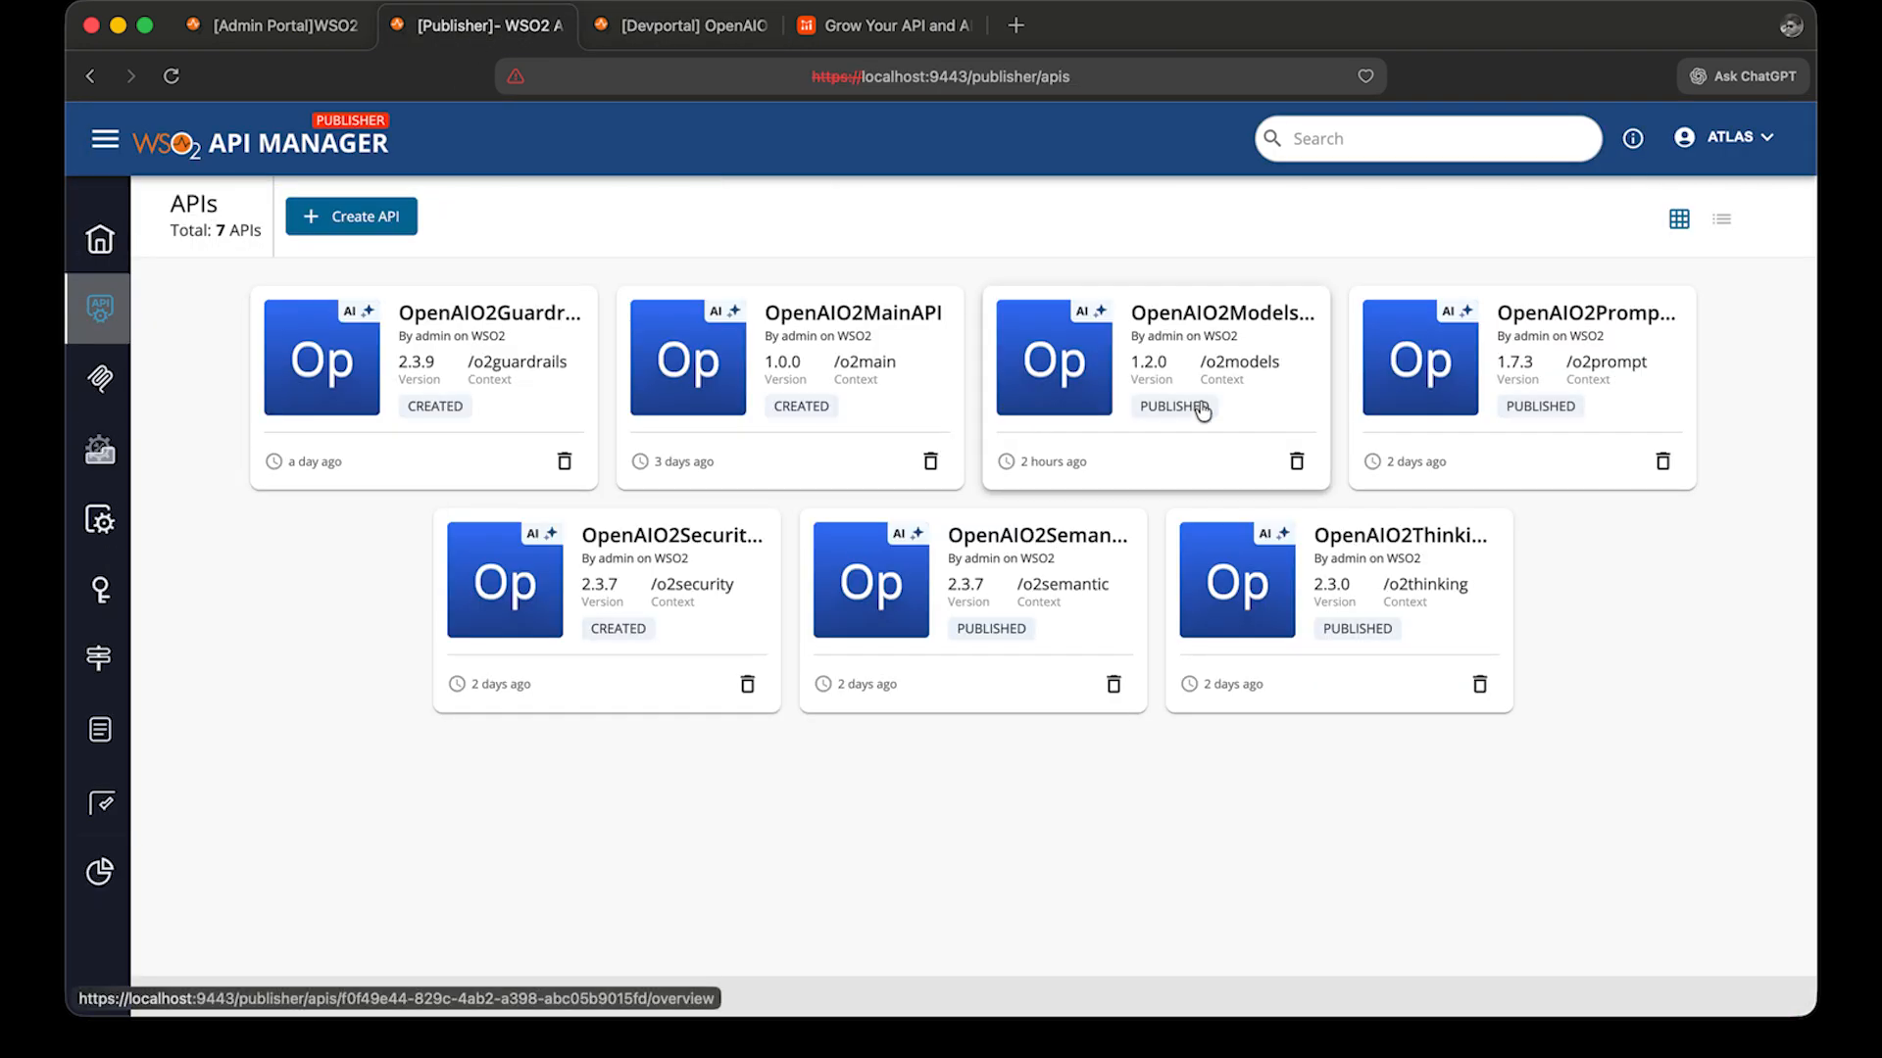
# Open OpenAIO2ThinkingAPI and view the operation-level policies of its POST /chat/completions resource.
pyautogui.click(1412, 554)
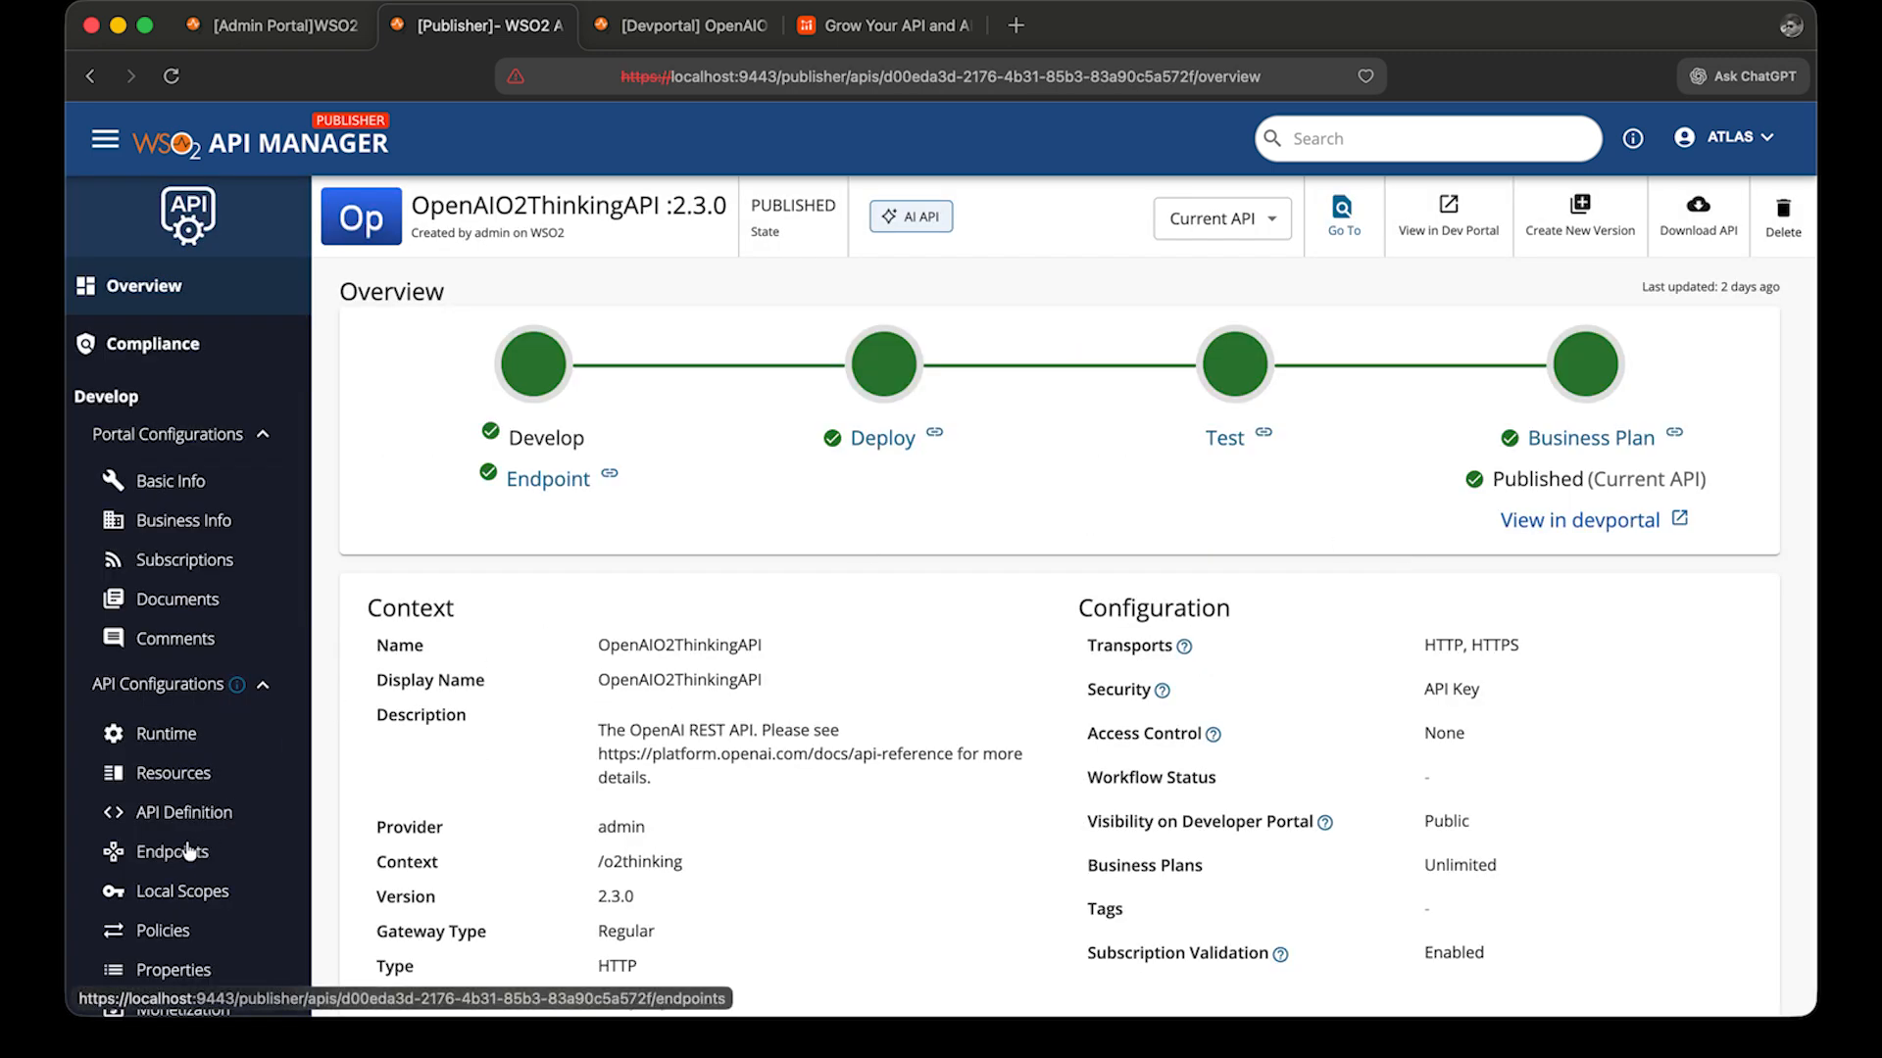
pyautogui.scroll(-3, 196, 843)
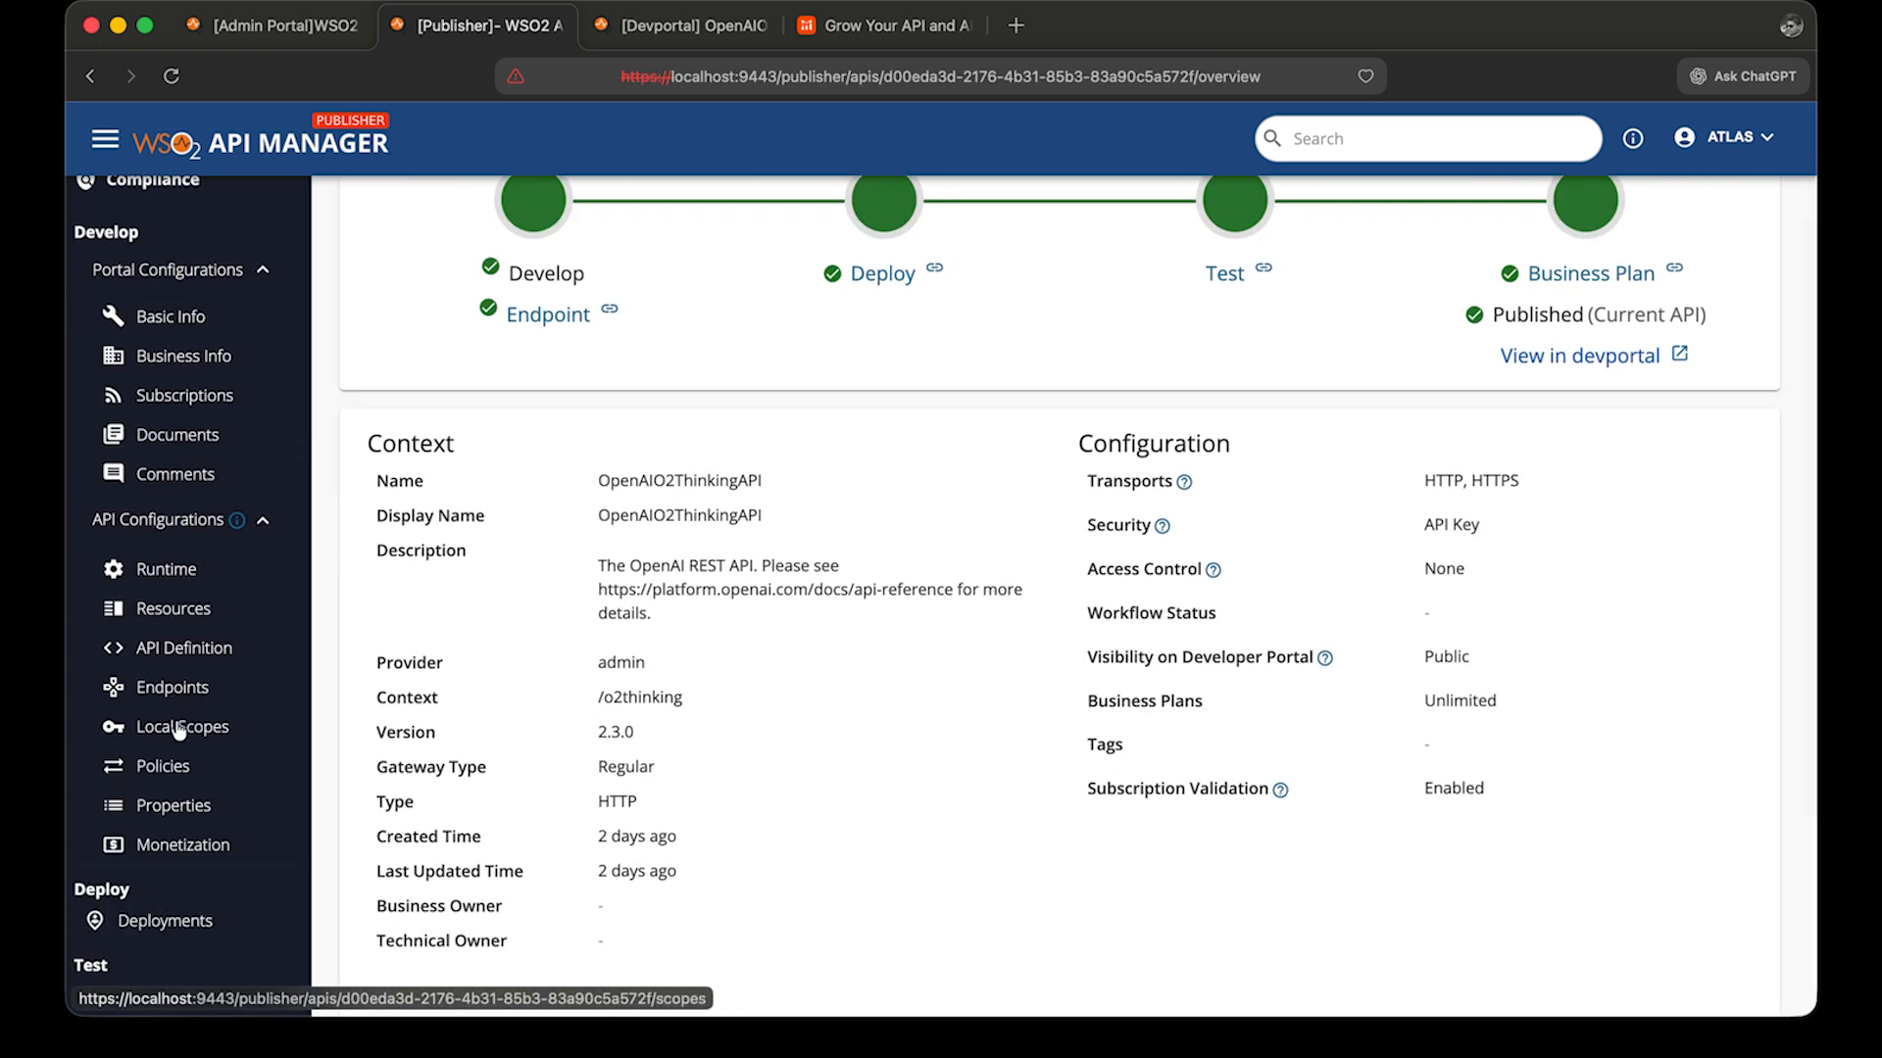
pyautogui.click(177, 776)
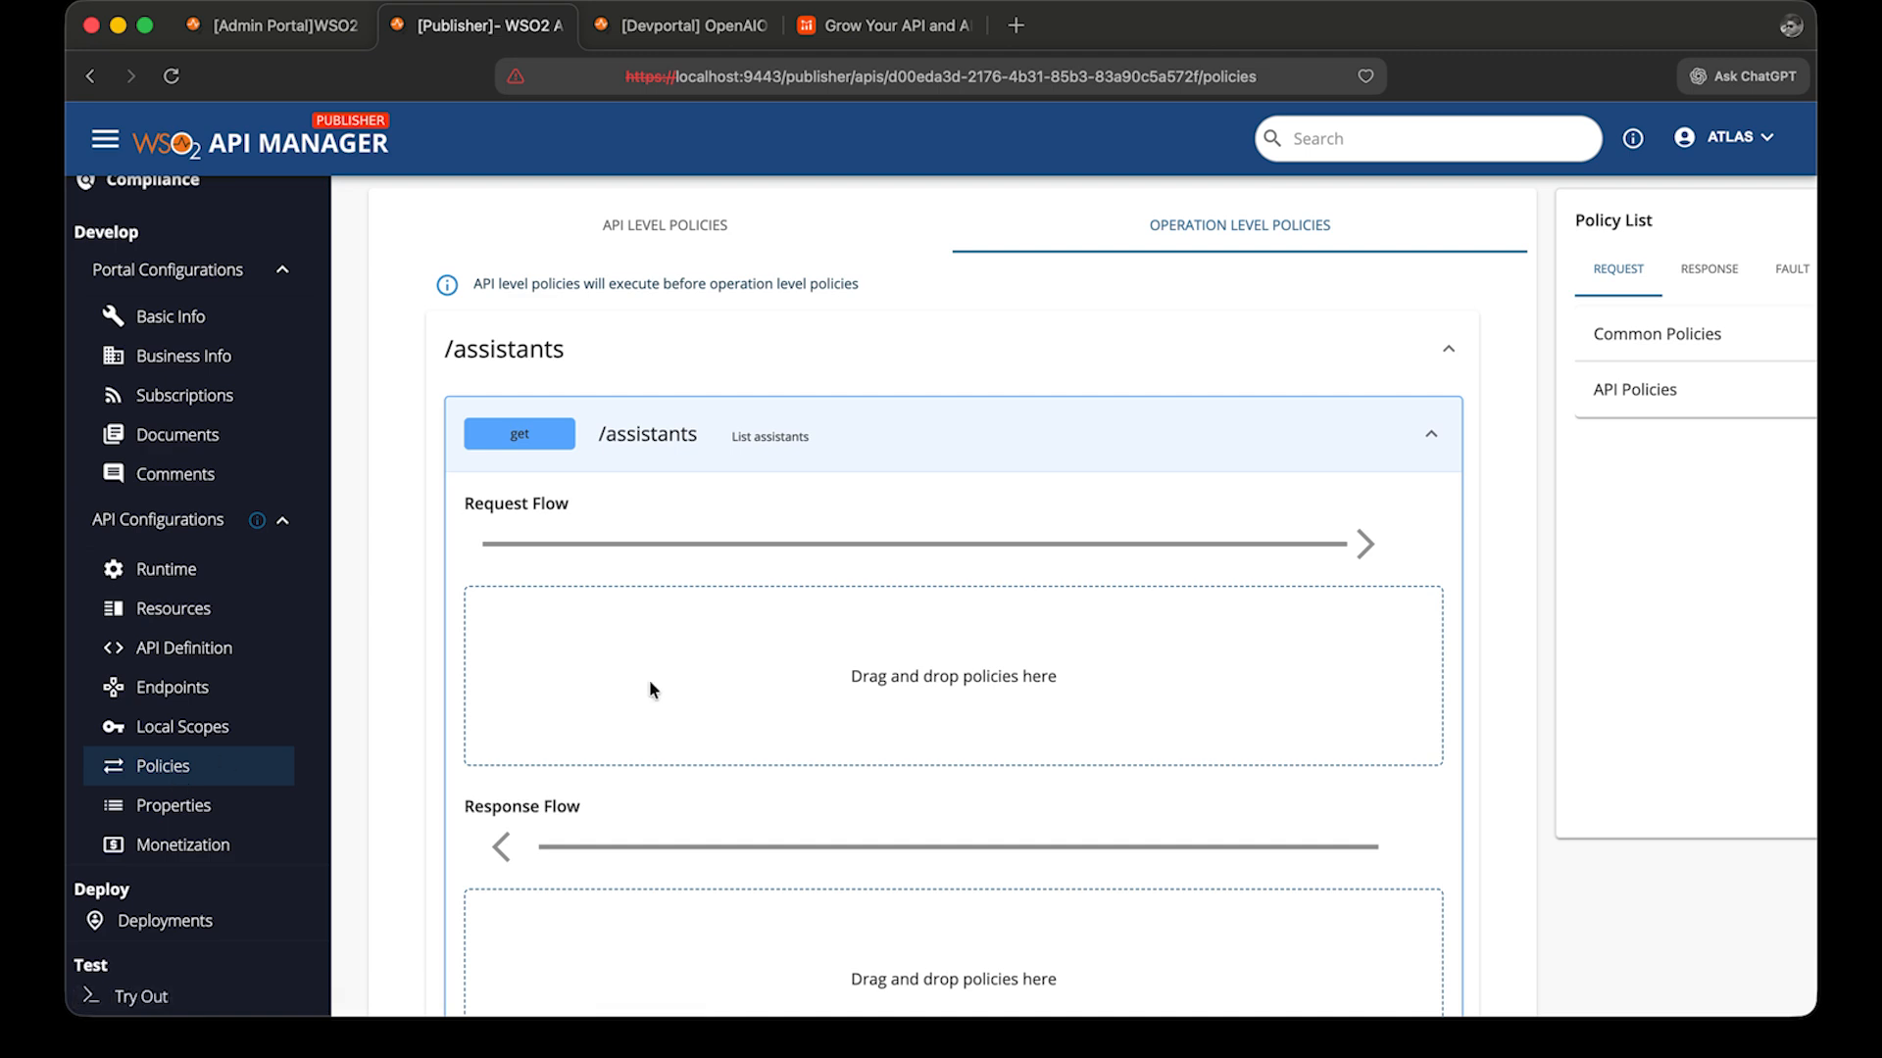
pyautogui.scroll(-8, 649, 686)
pyautogui.scroll(-6, 649, 680)
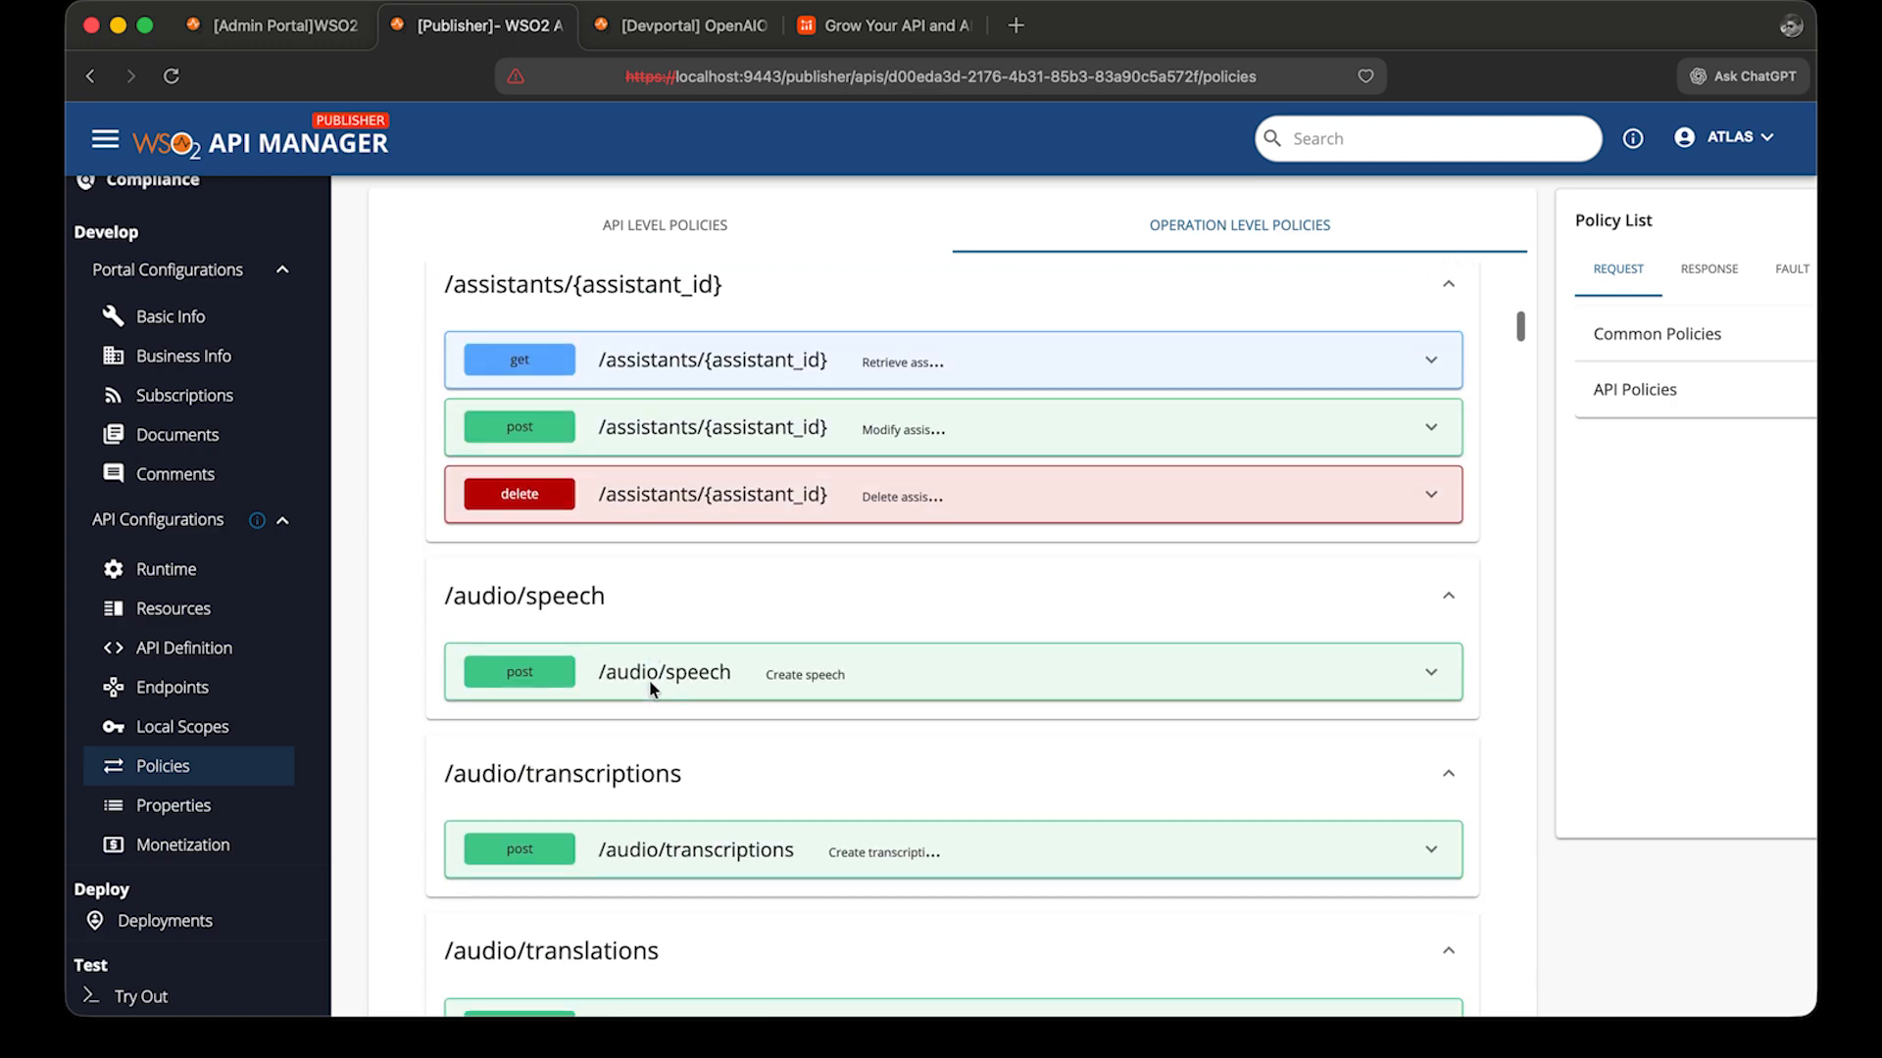
pyautogui.scroll(-1, 714, 539)
pyautogui.scroll(-12, 713, 547)
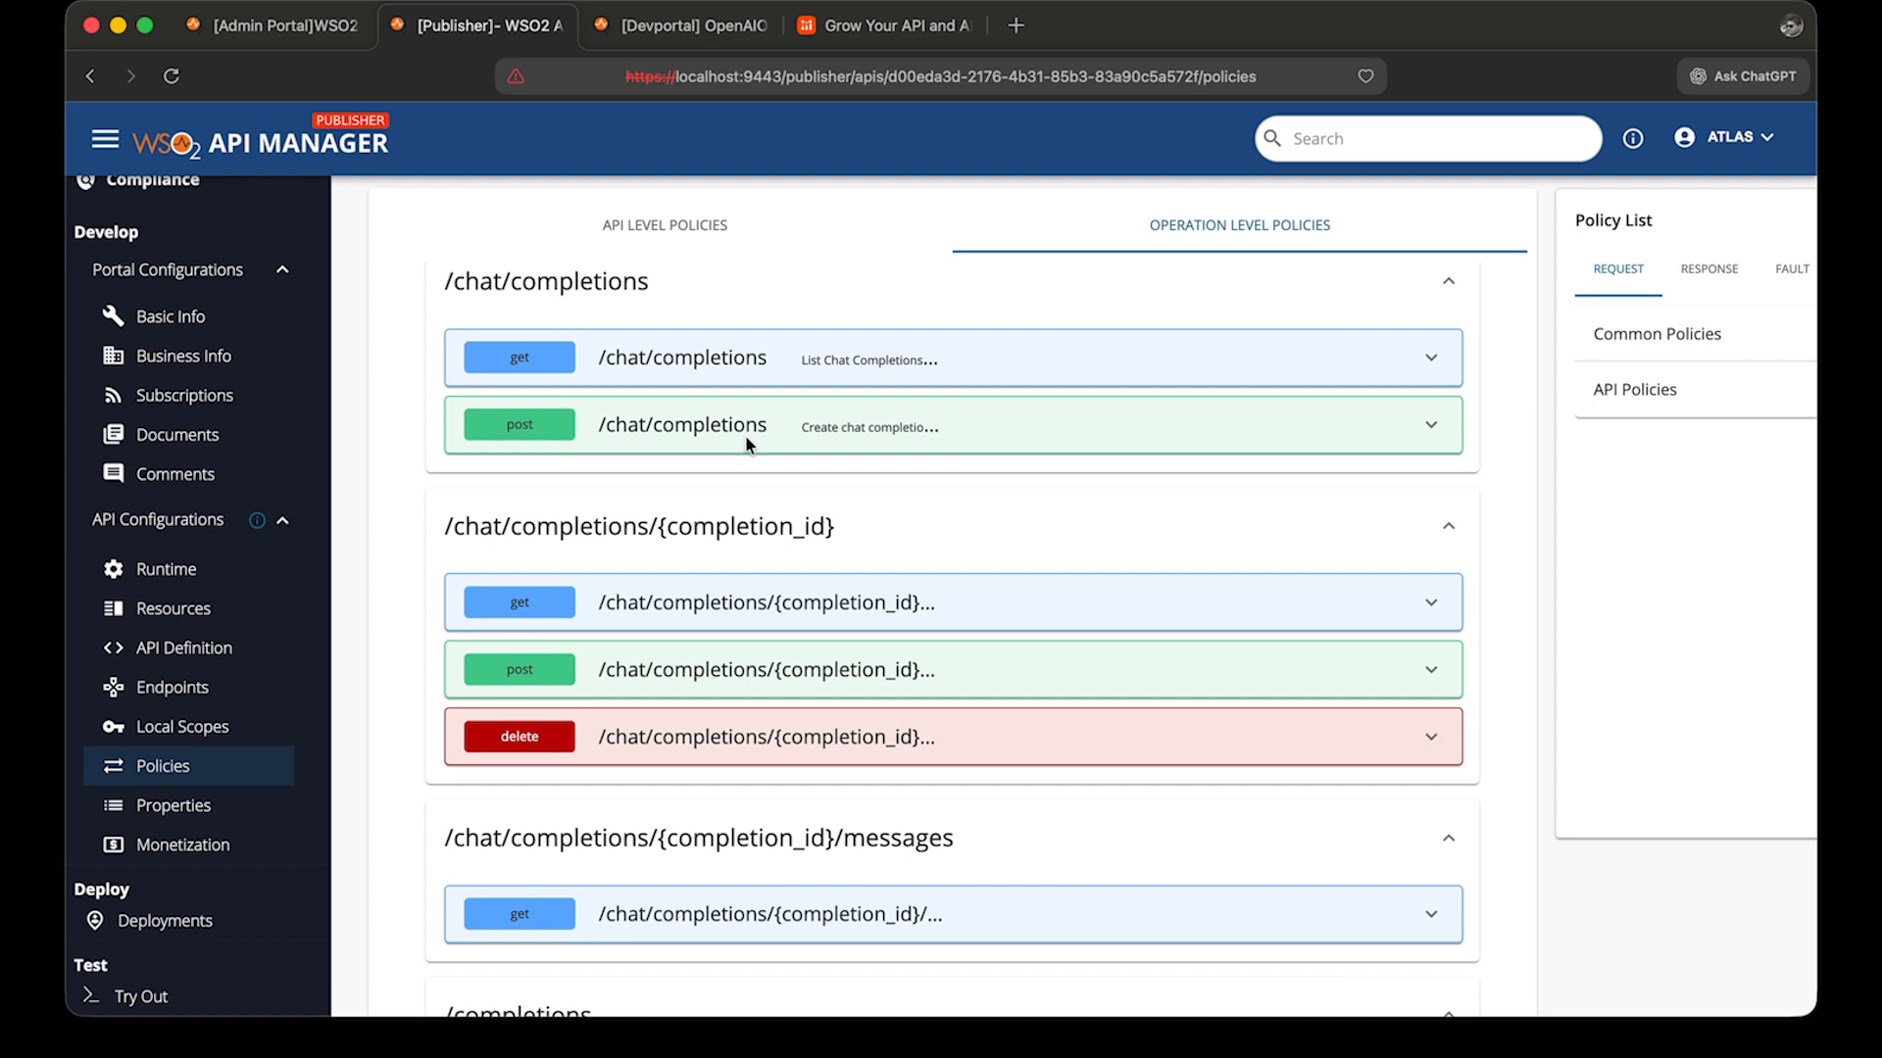
pyautogui.click(745, 435)
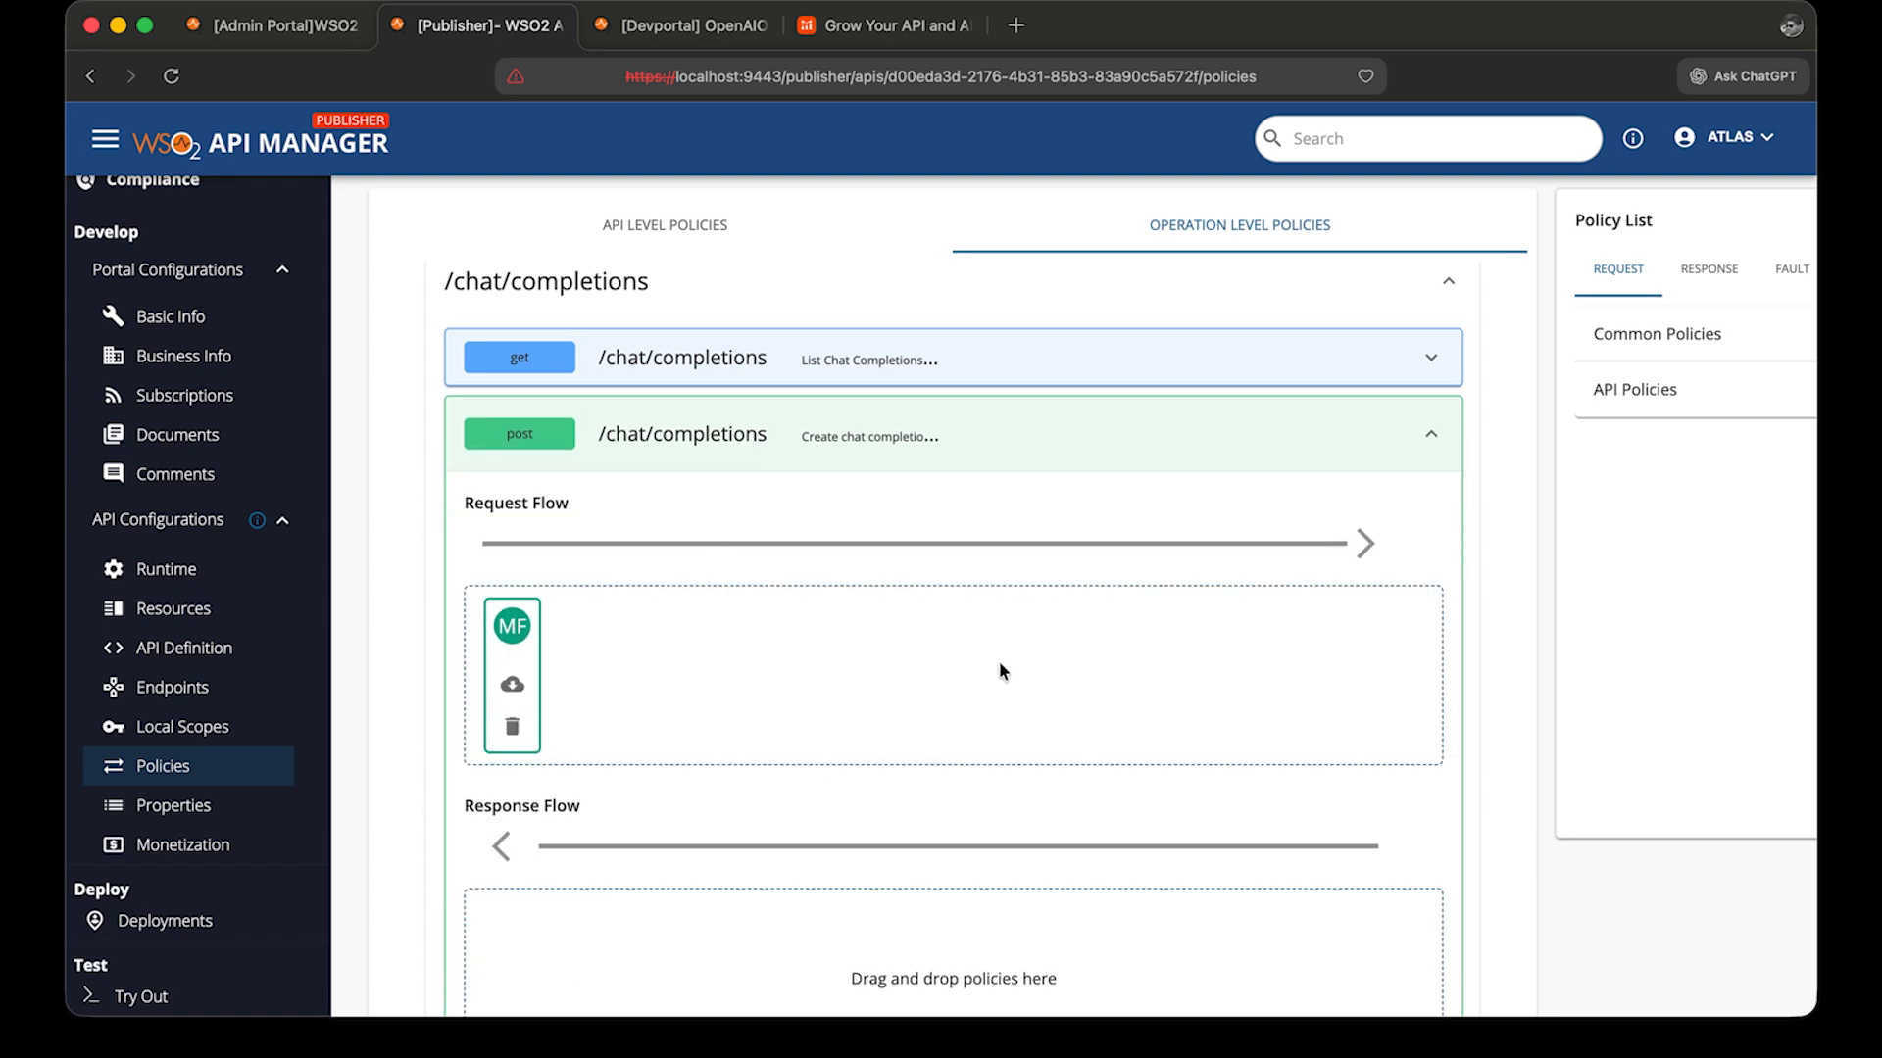
# Inspect the Model Failover policy settings on POST /chat/completions and review the API's deployed revisions.
pyautogui.click(1722, 336)
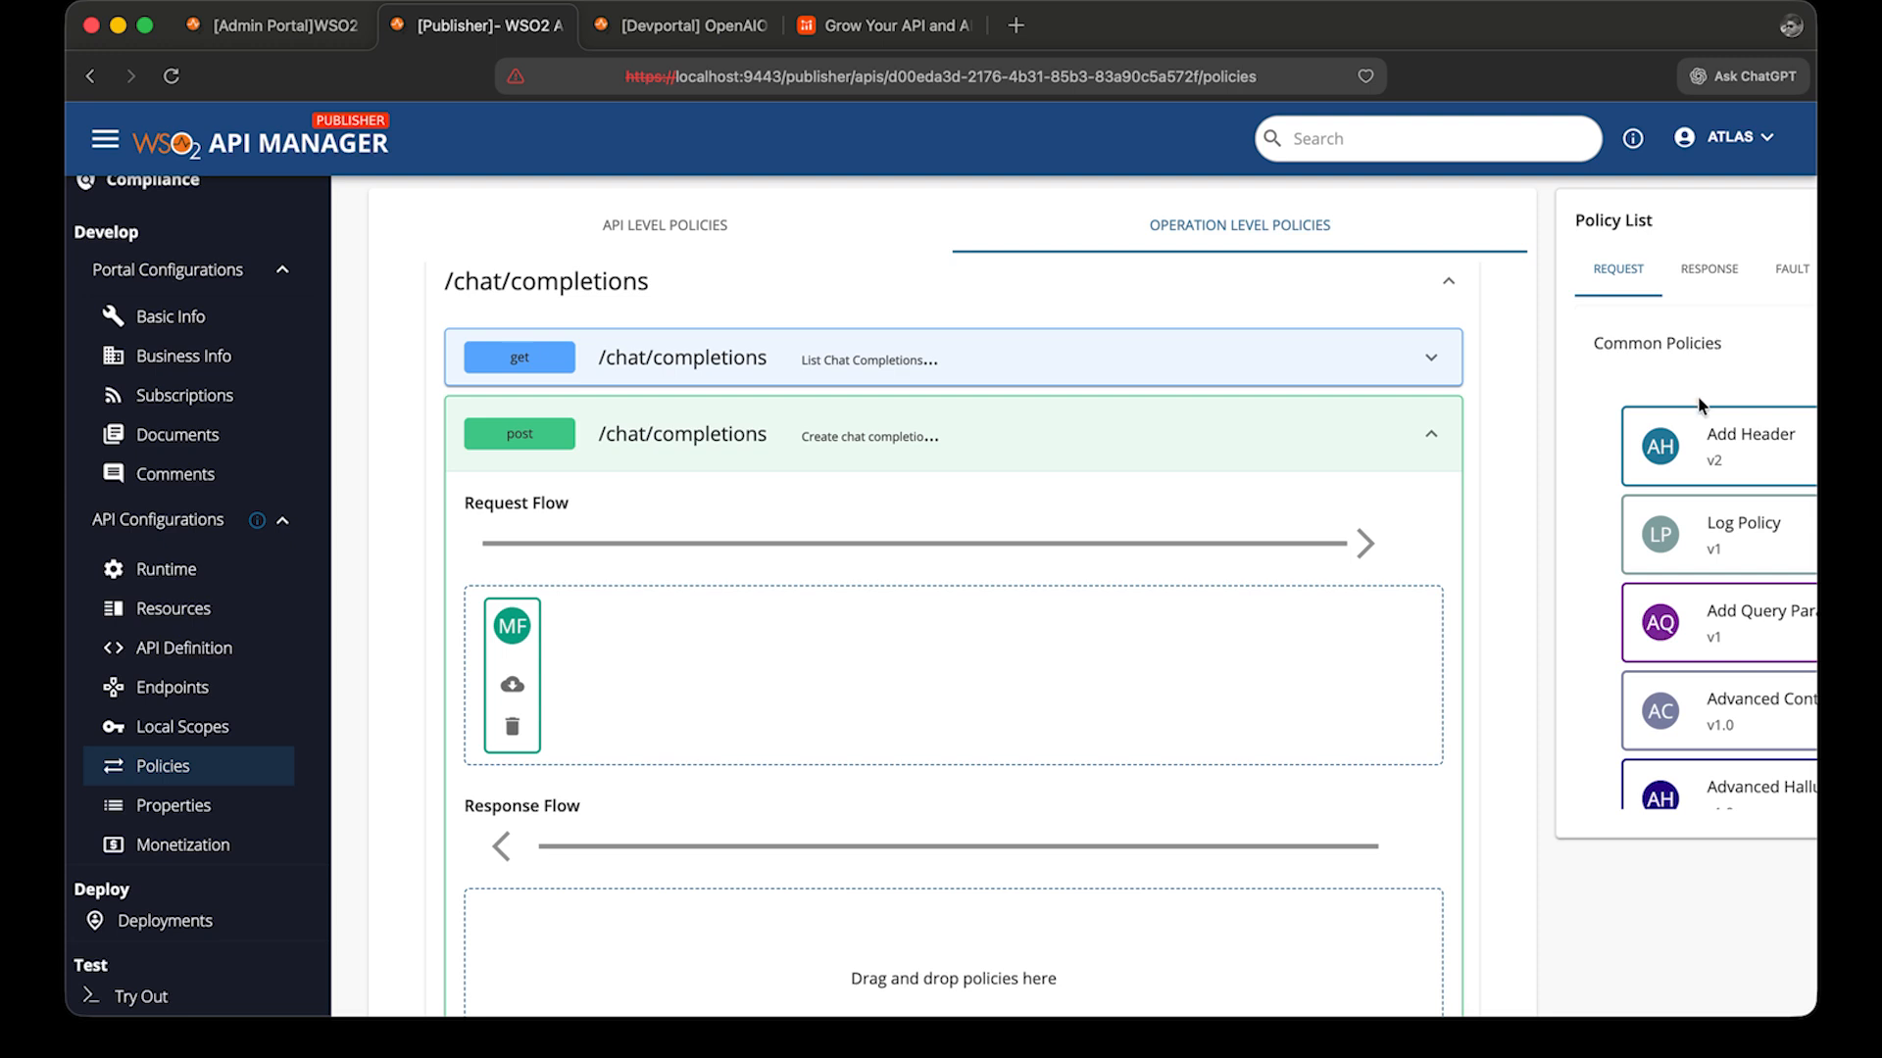
pyautogui.hscroll(3, 1697, 403)
pyautogui.scroll(-20, 1693, 534)
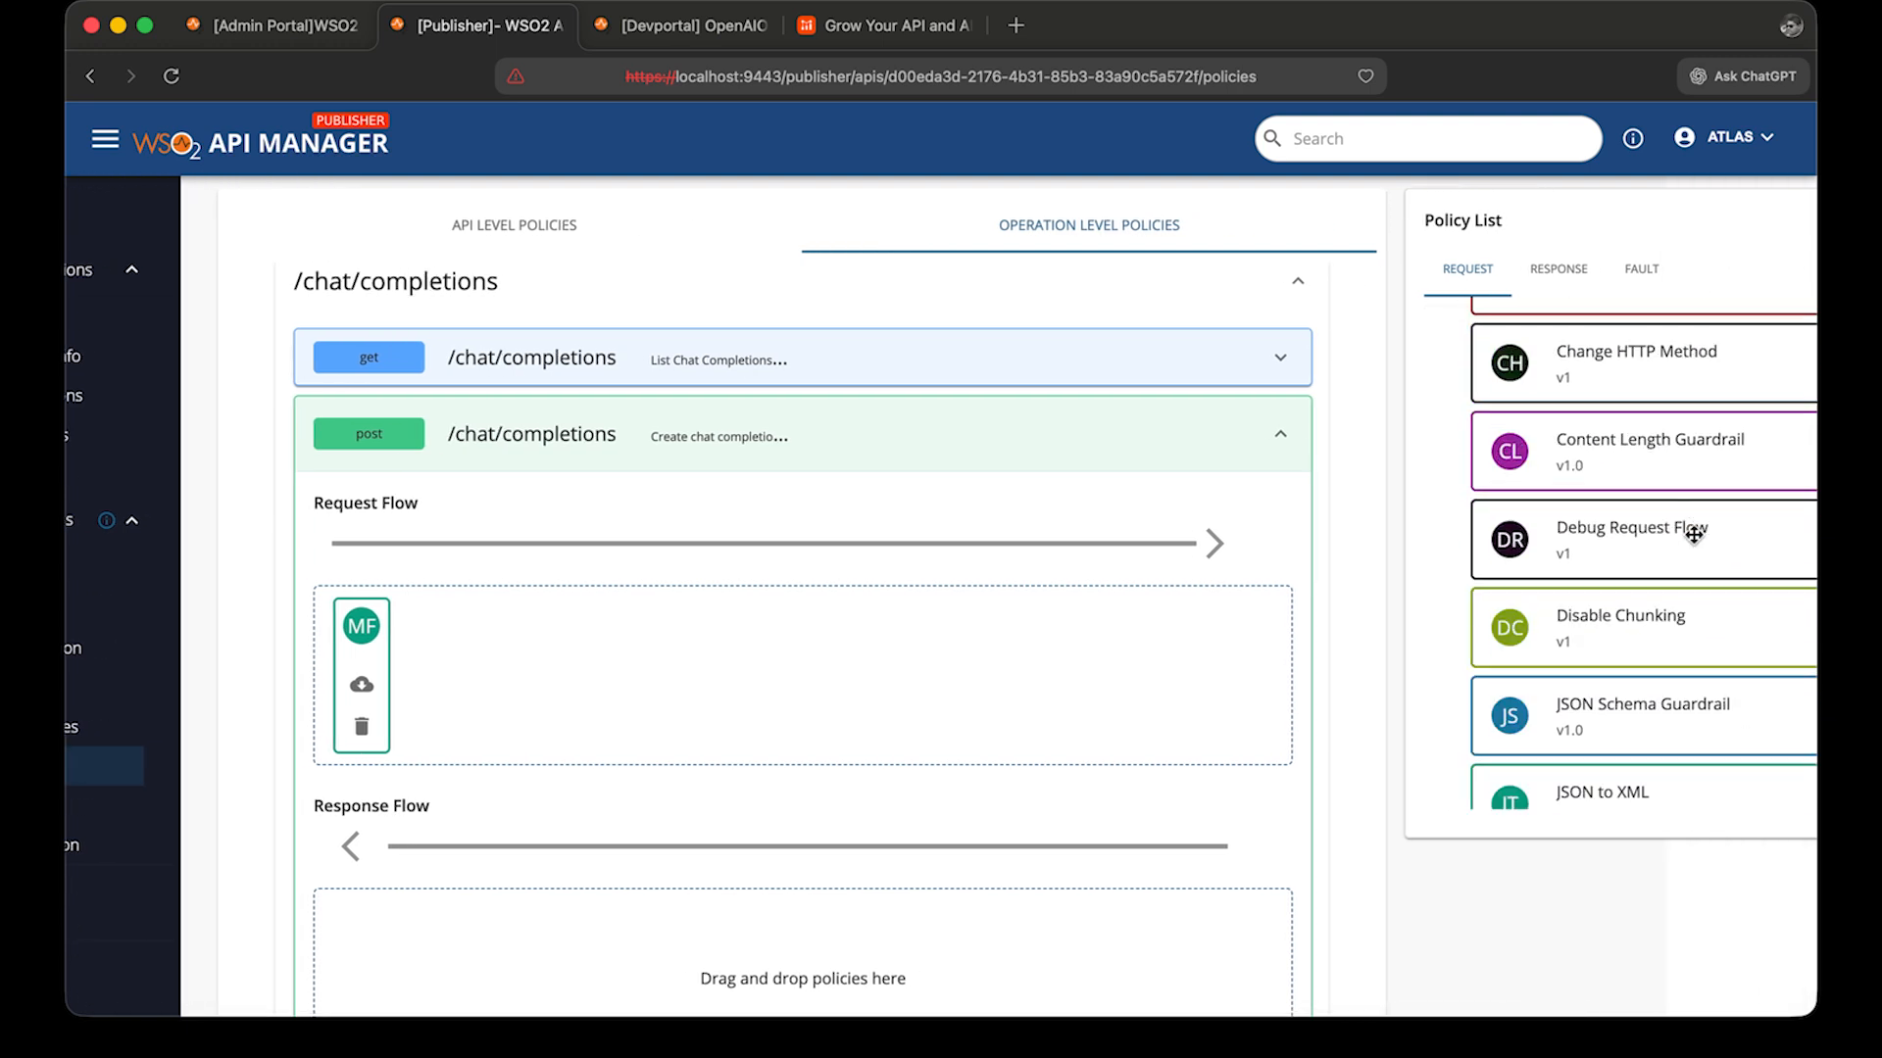
pyautogui.scroll(5, 1693, 534)
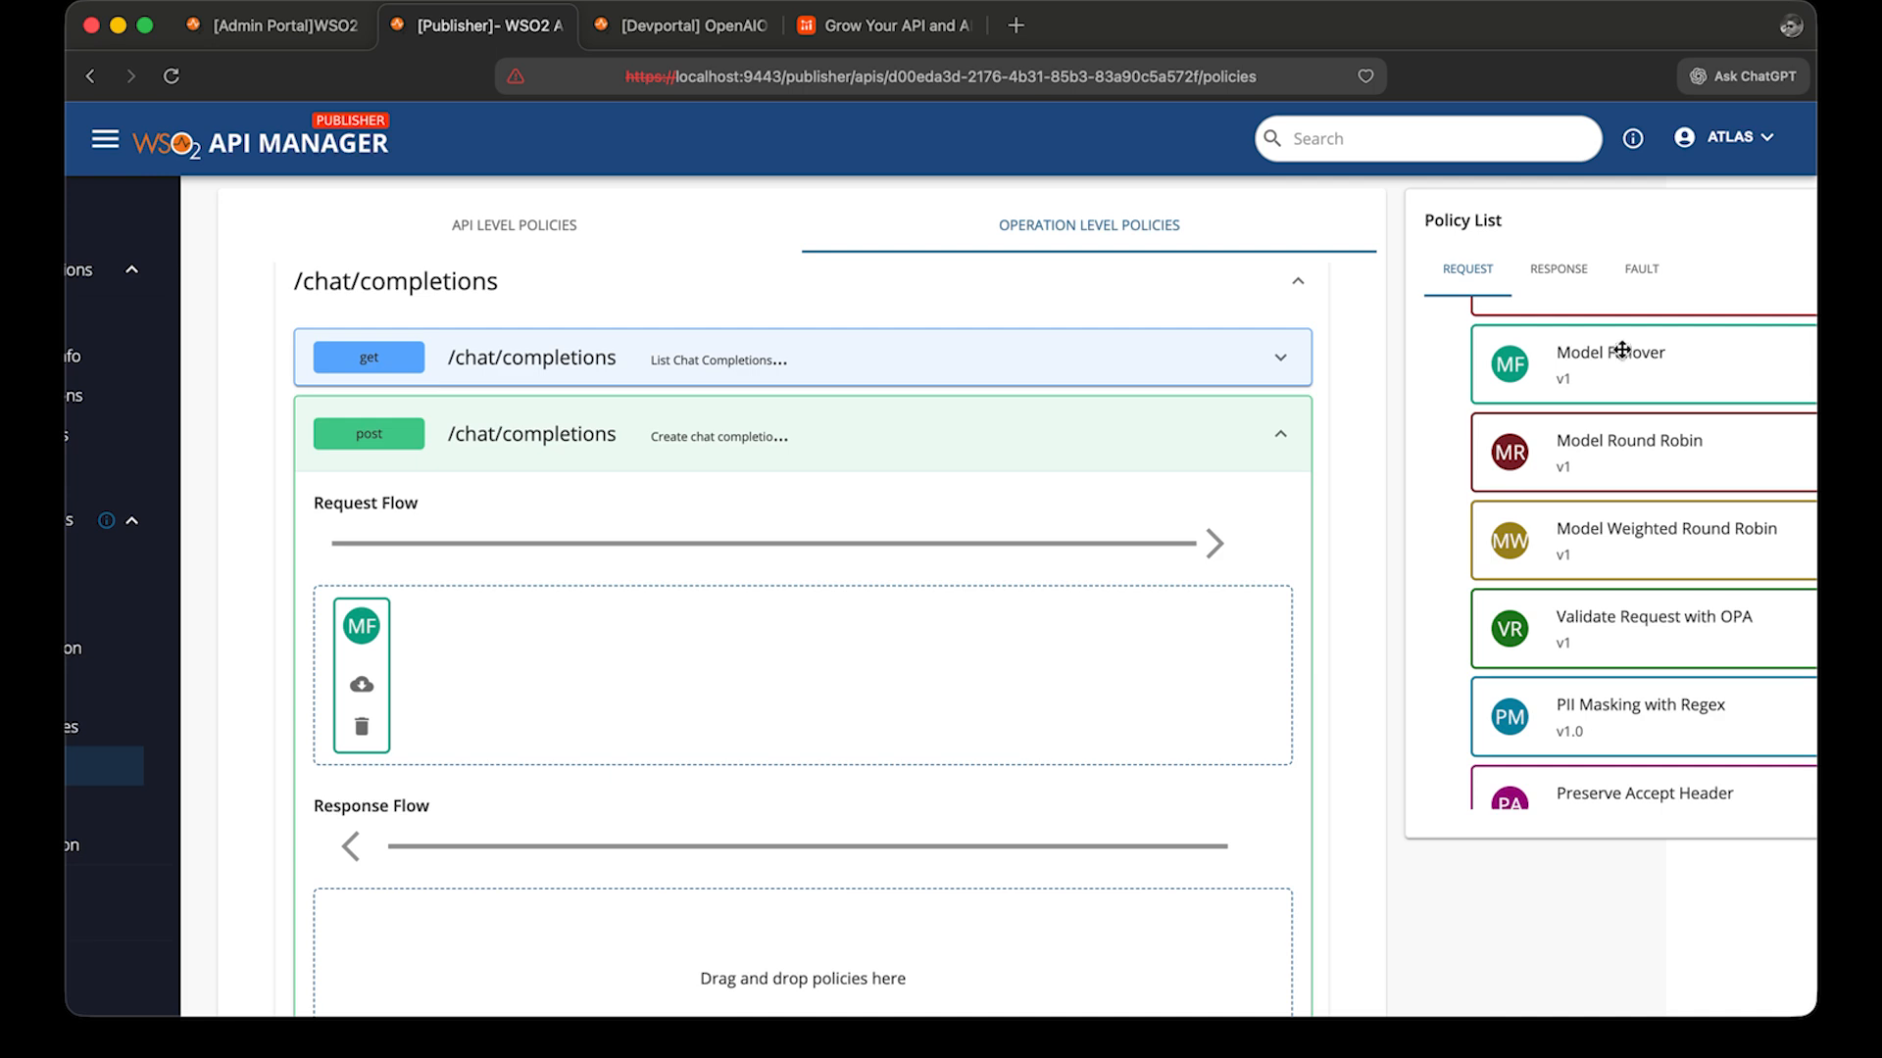
pyautogui.click(363, 640)
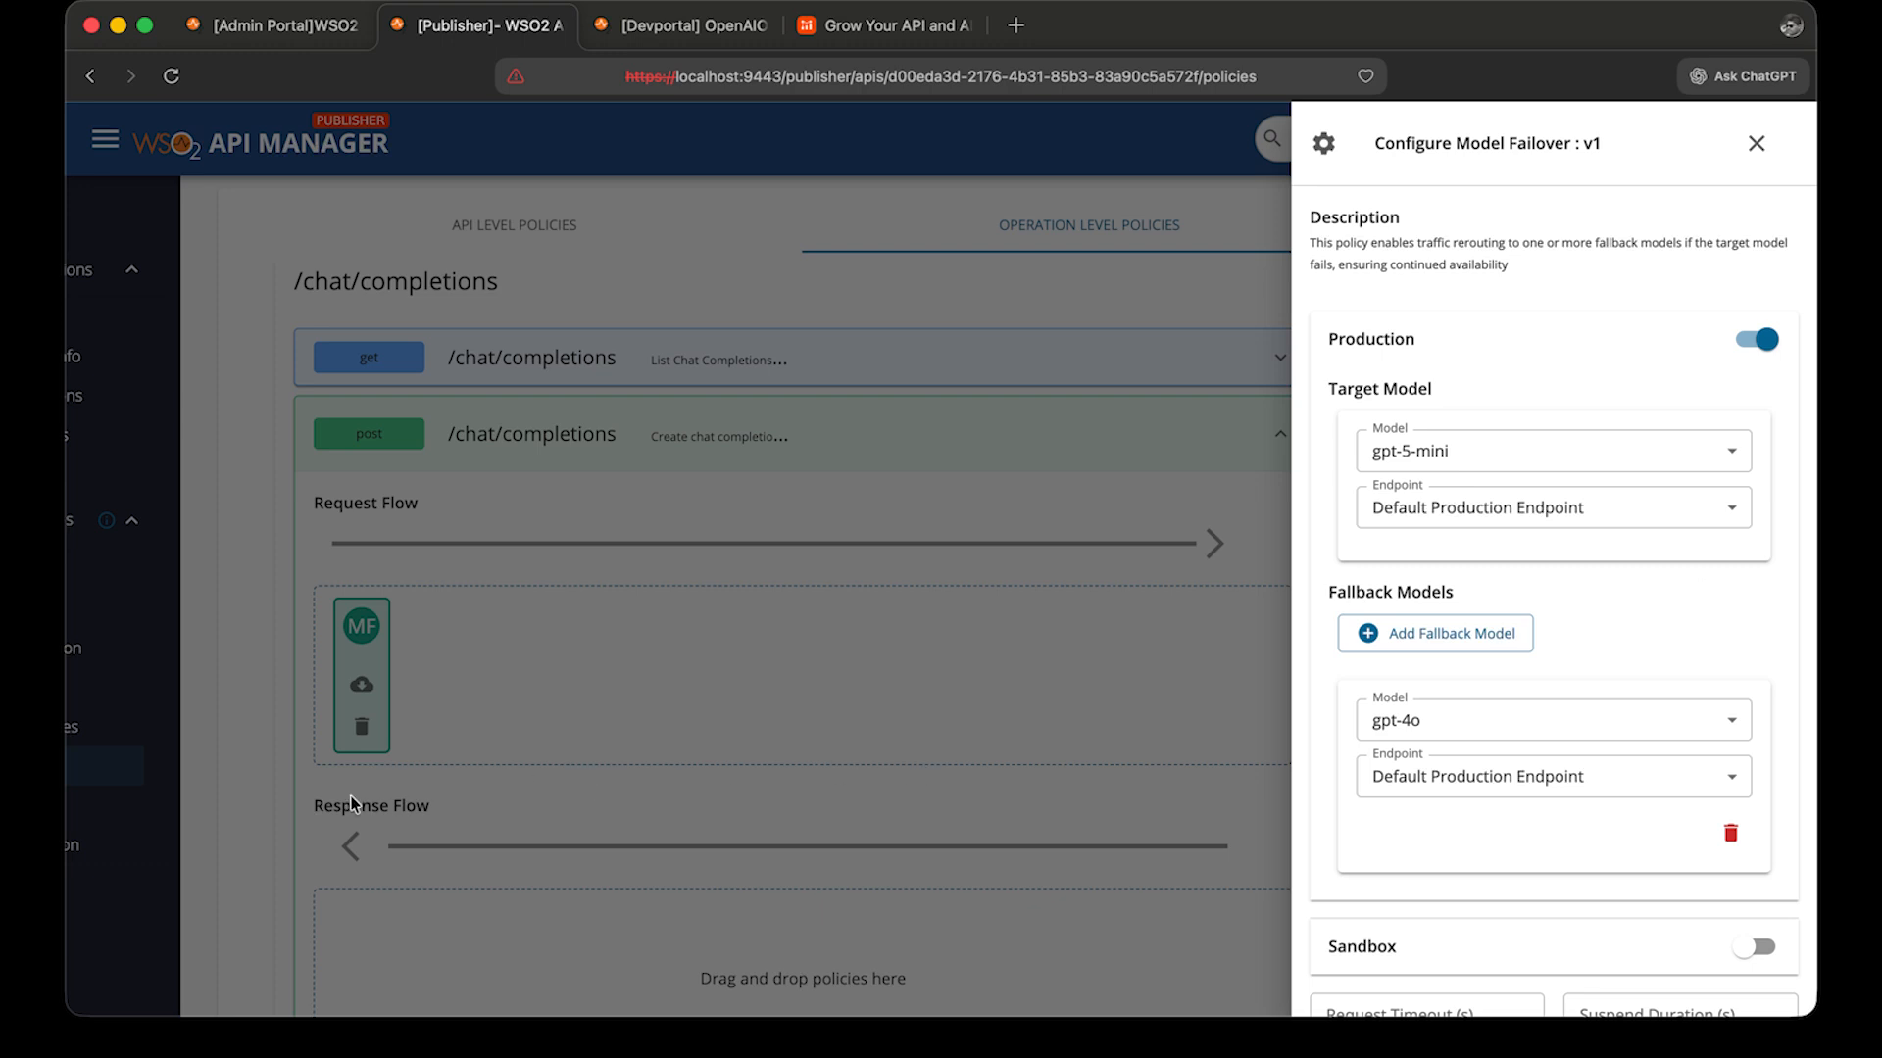
pyautogui.click(273, 821)
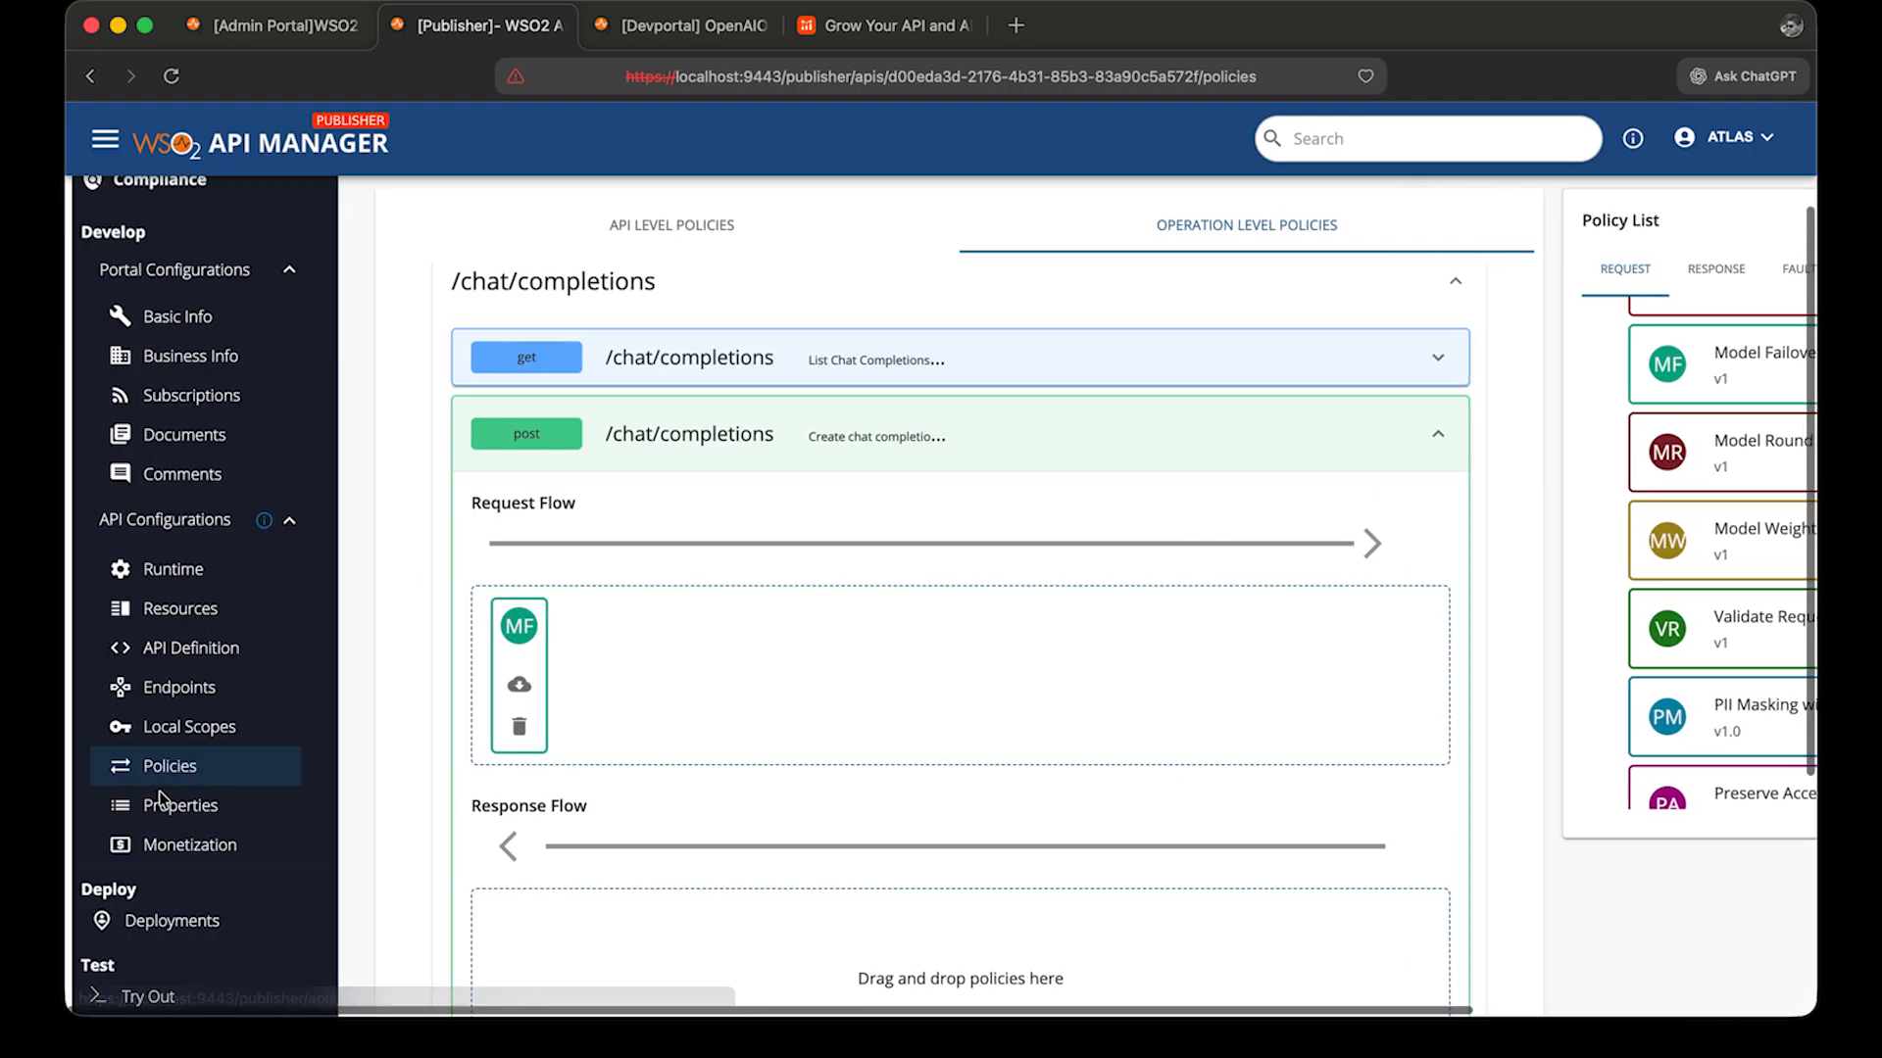
pyautogui.click(169, 921)
pyautogui.moveTo(1523, 770)
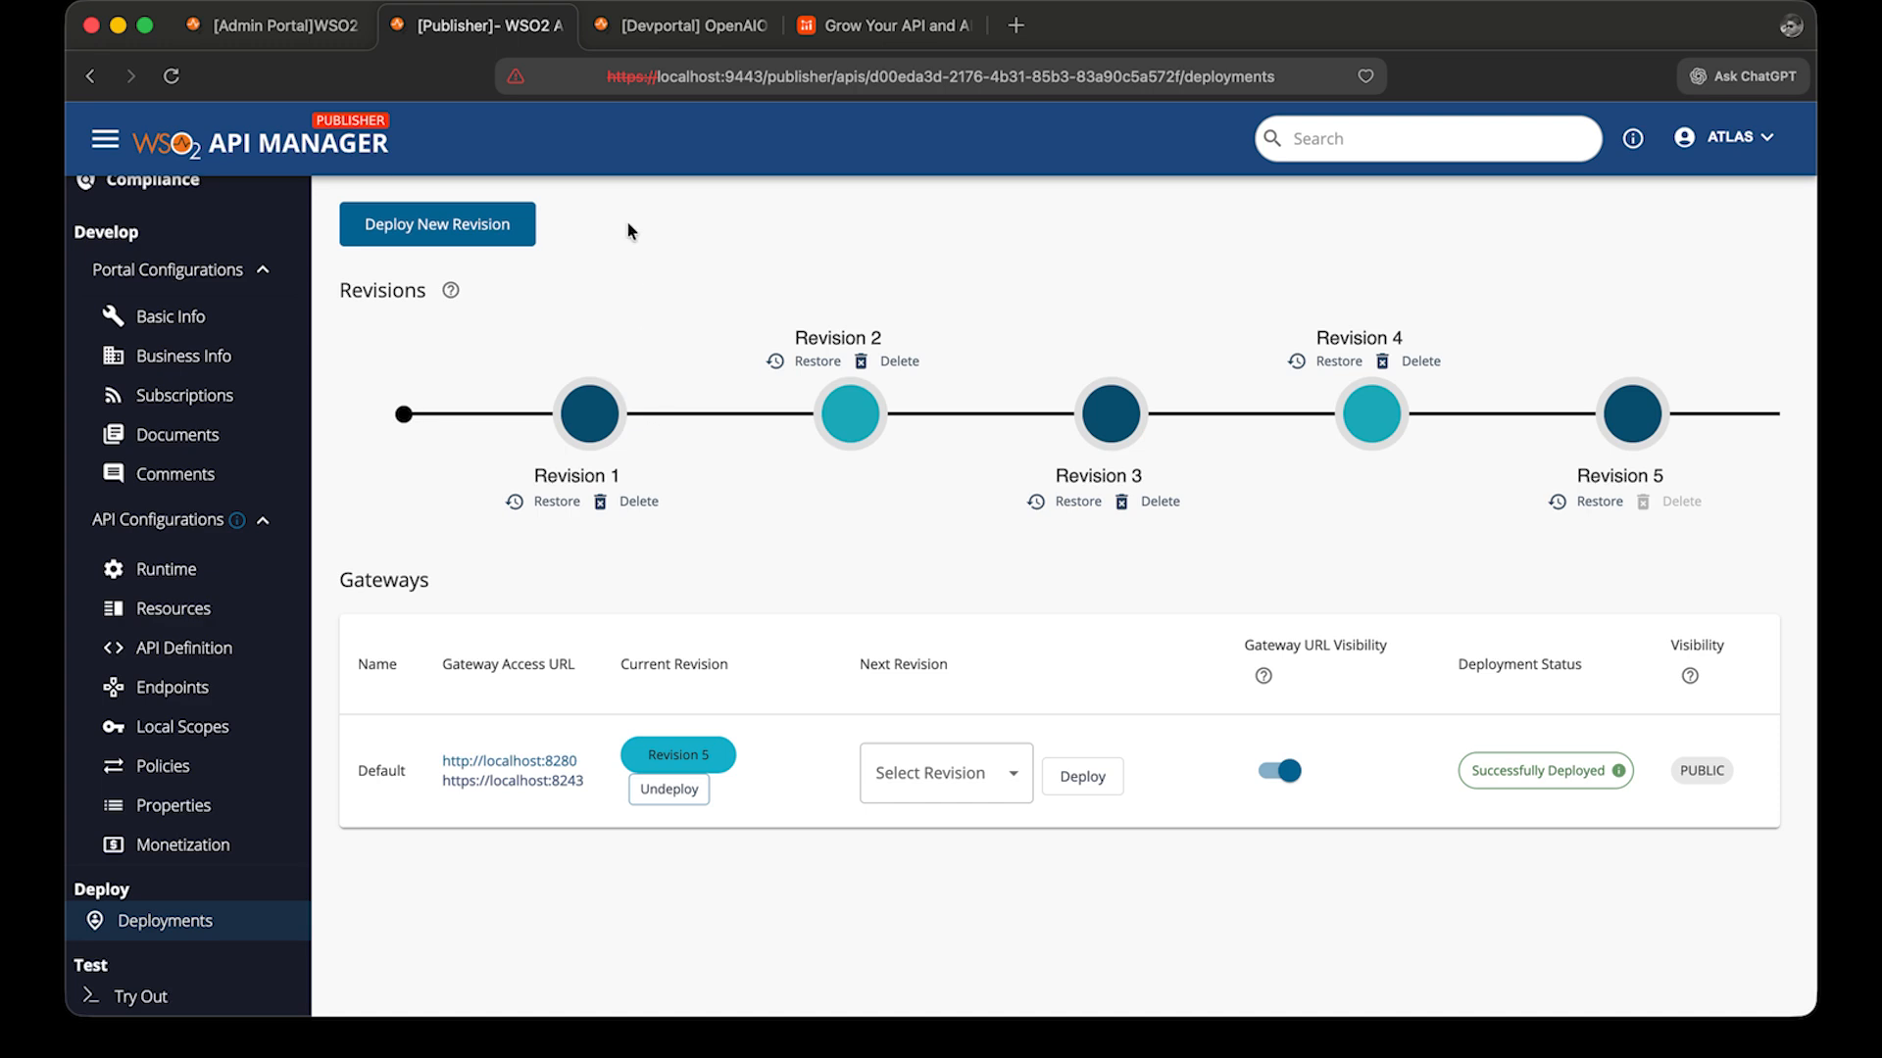
# In the Developer Portal, open OpenAIO2ThinkingAPI's API Console and generate a test API key for O2TravelBot.
pyautogui.click(627, 25)
pyautogui.scroll(-10, 420, 209)
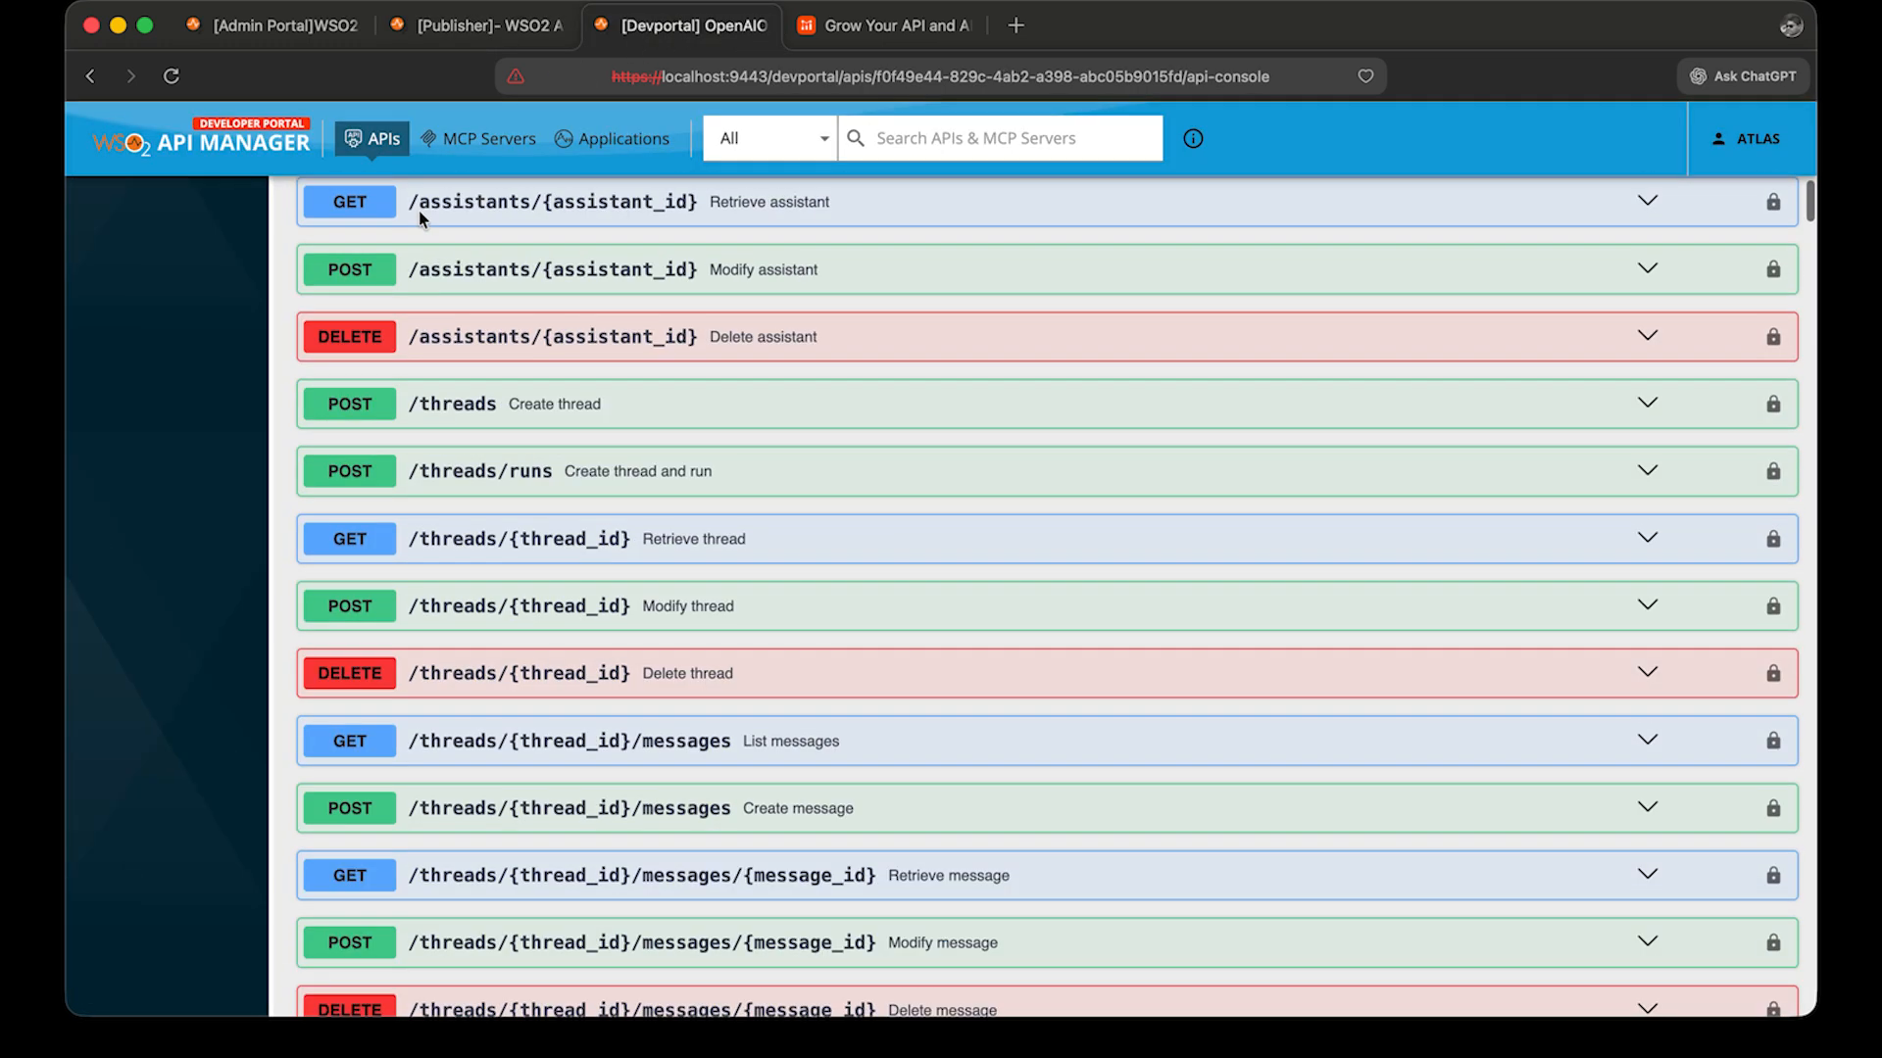
pyautogui.click(373, 138)
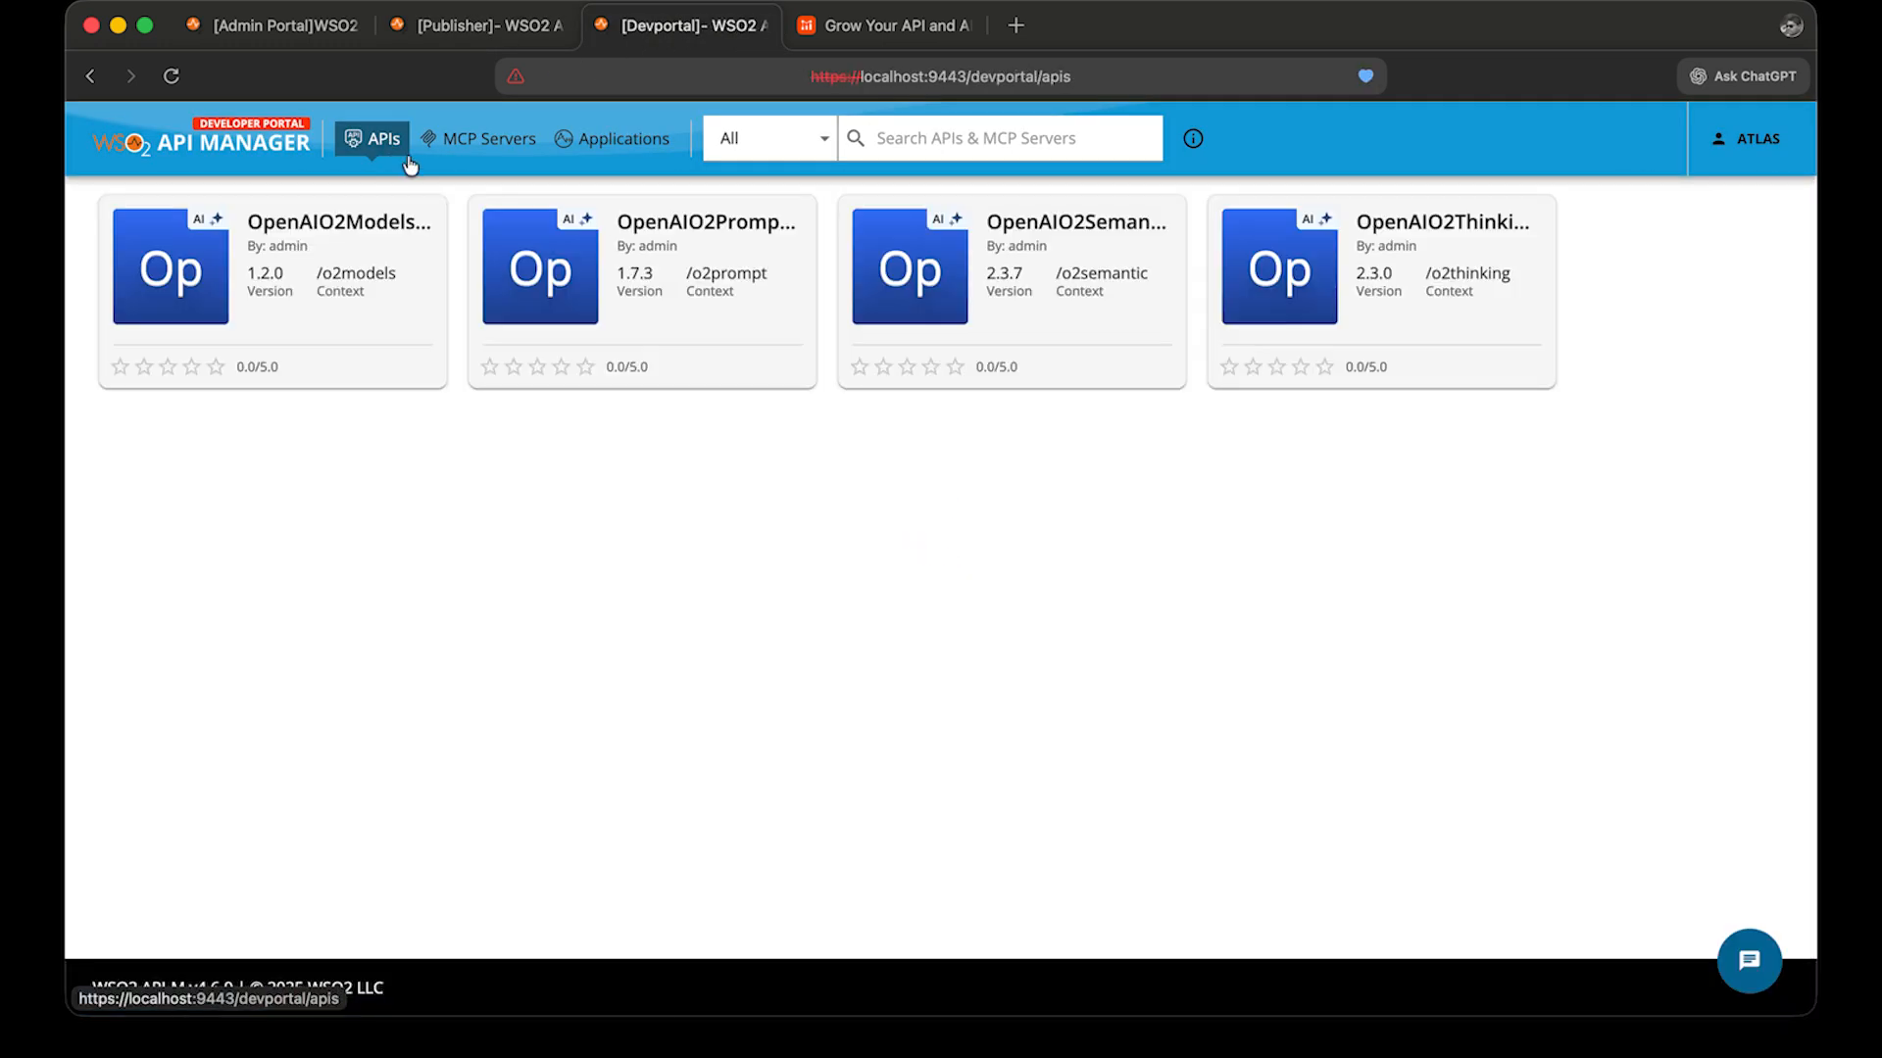
pyautogui.click(1470, 228)
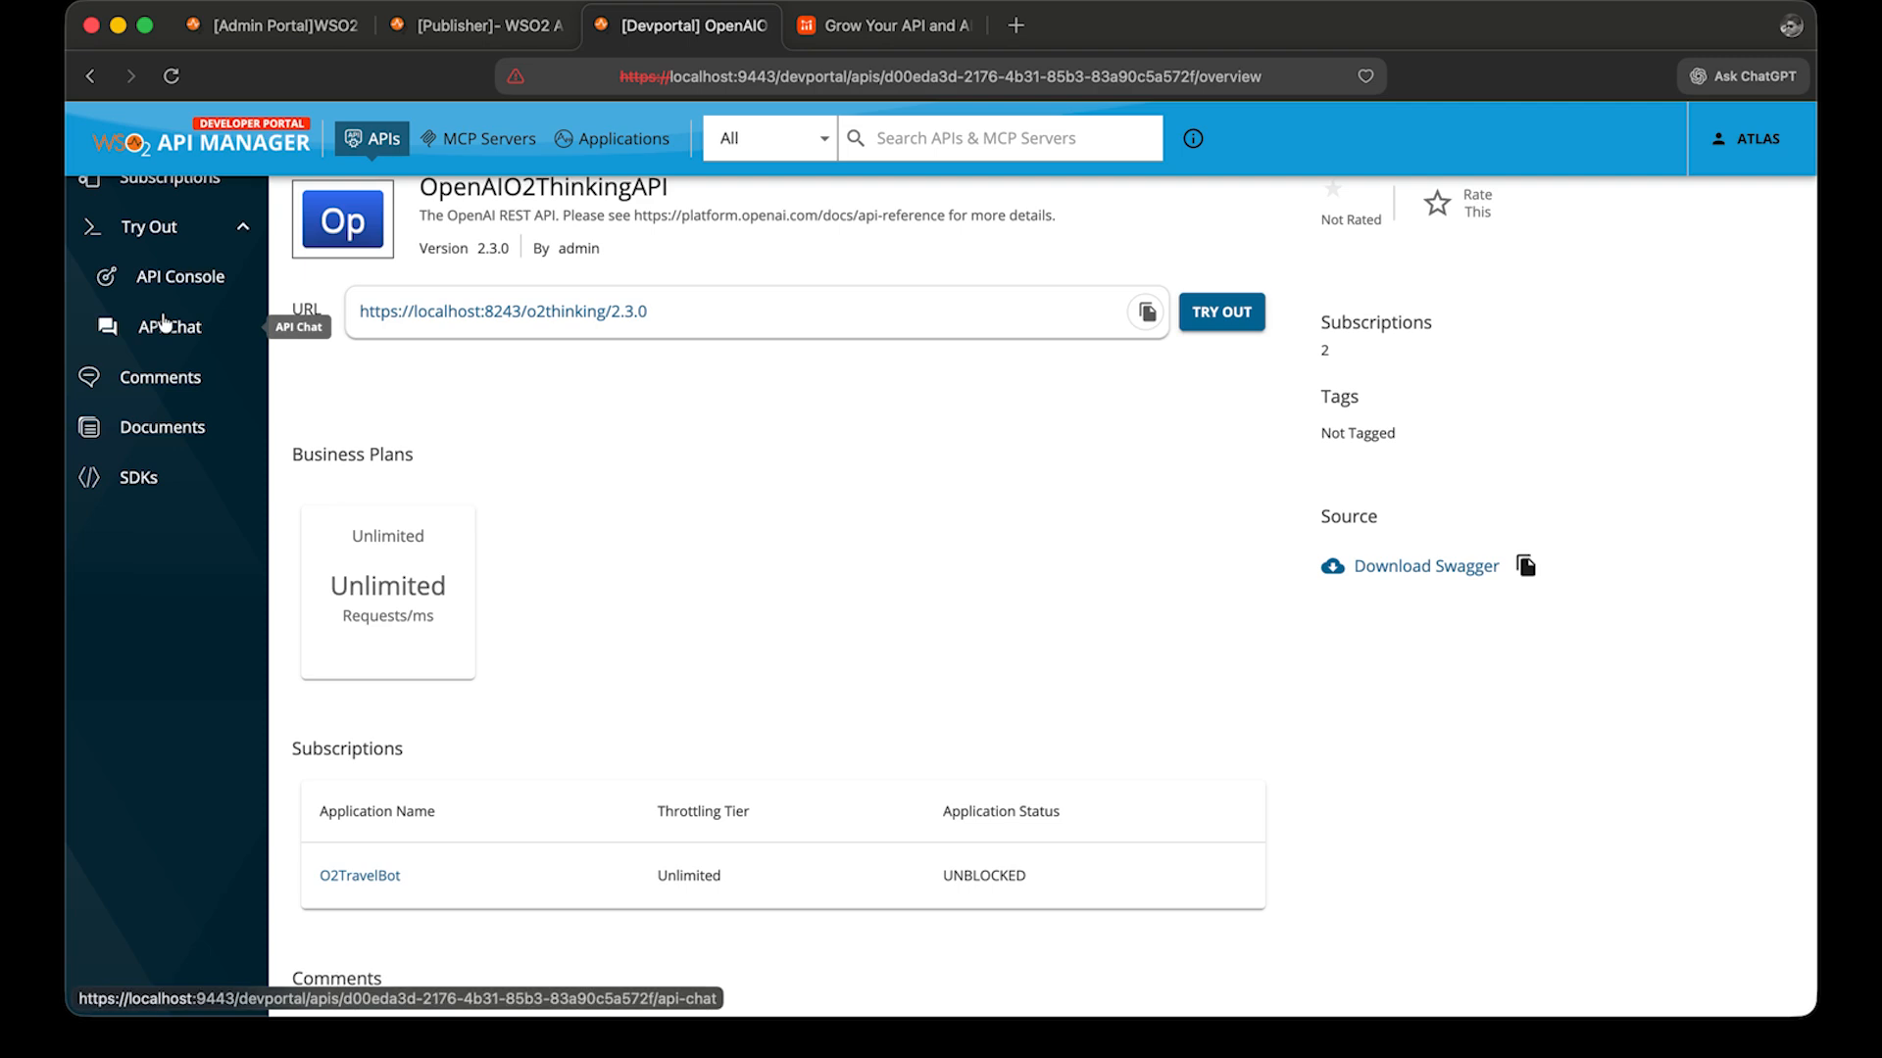
pyautogui.scroll(2, 164, 323)
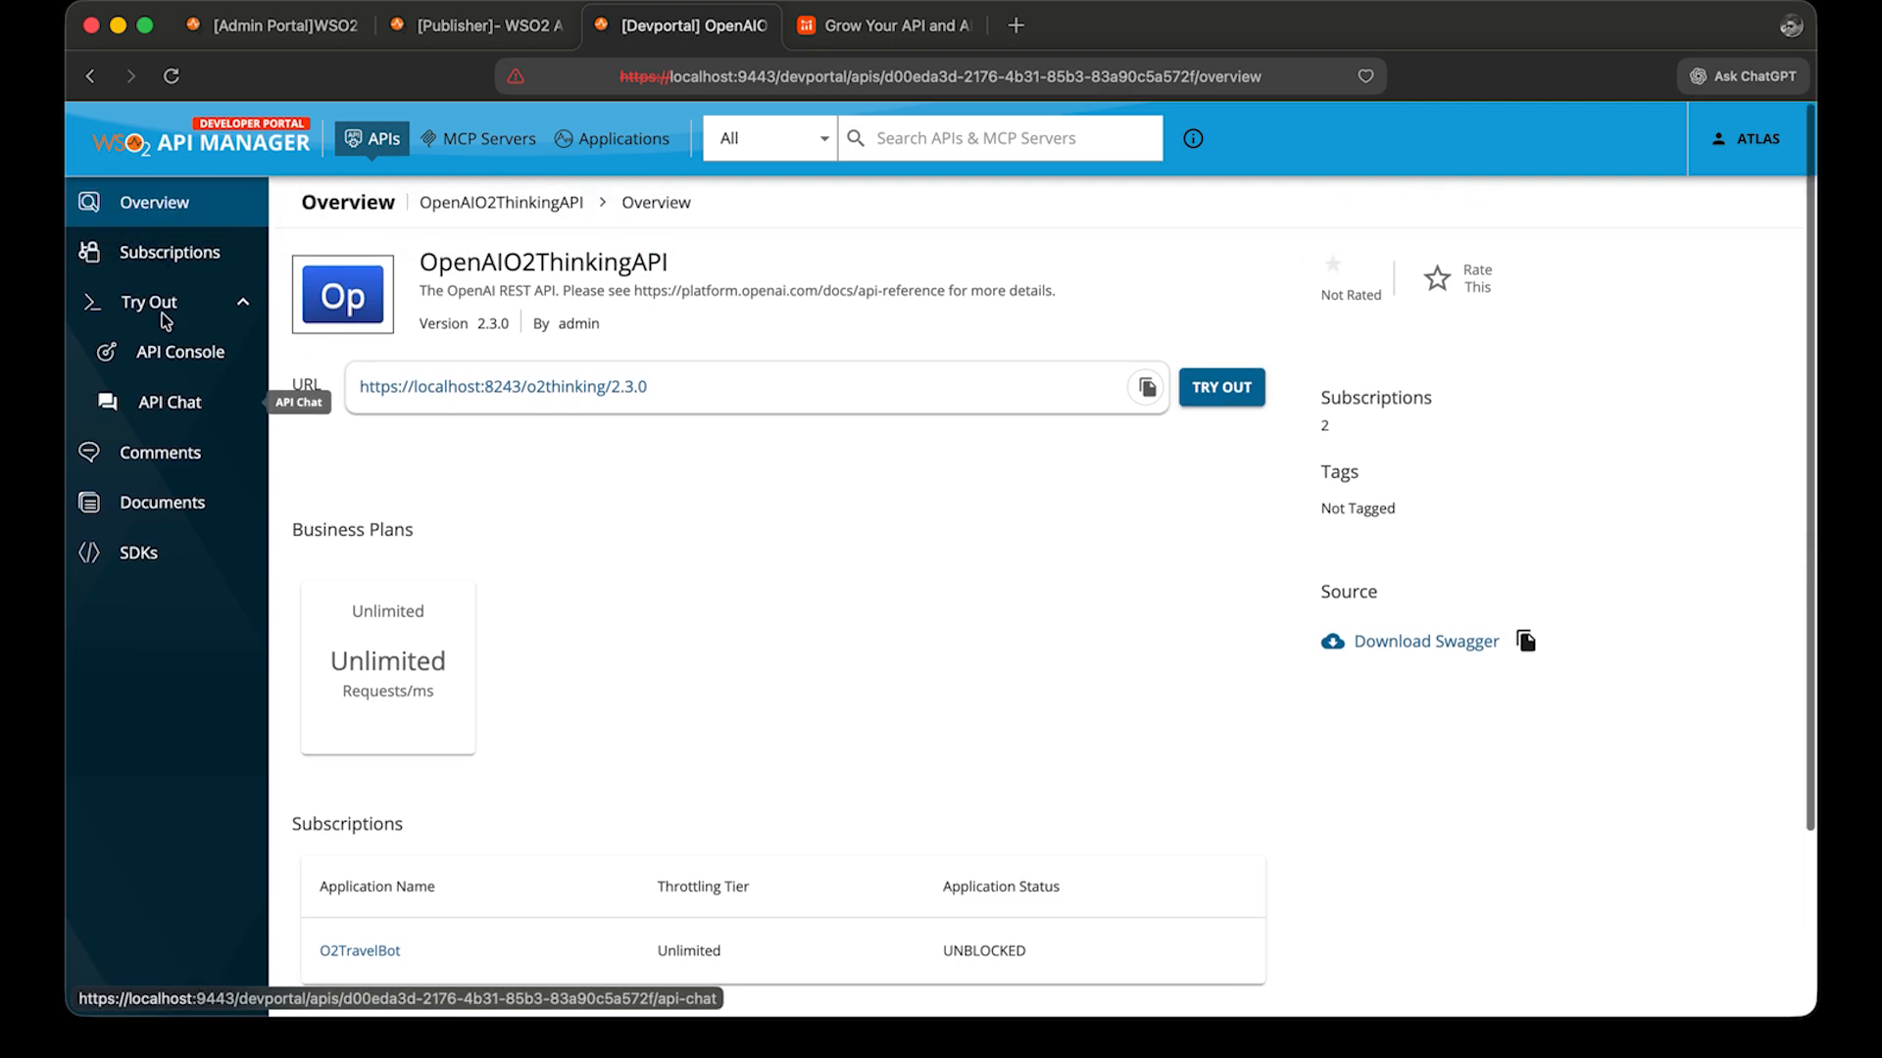
pyautogui.click(183, 358)
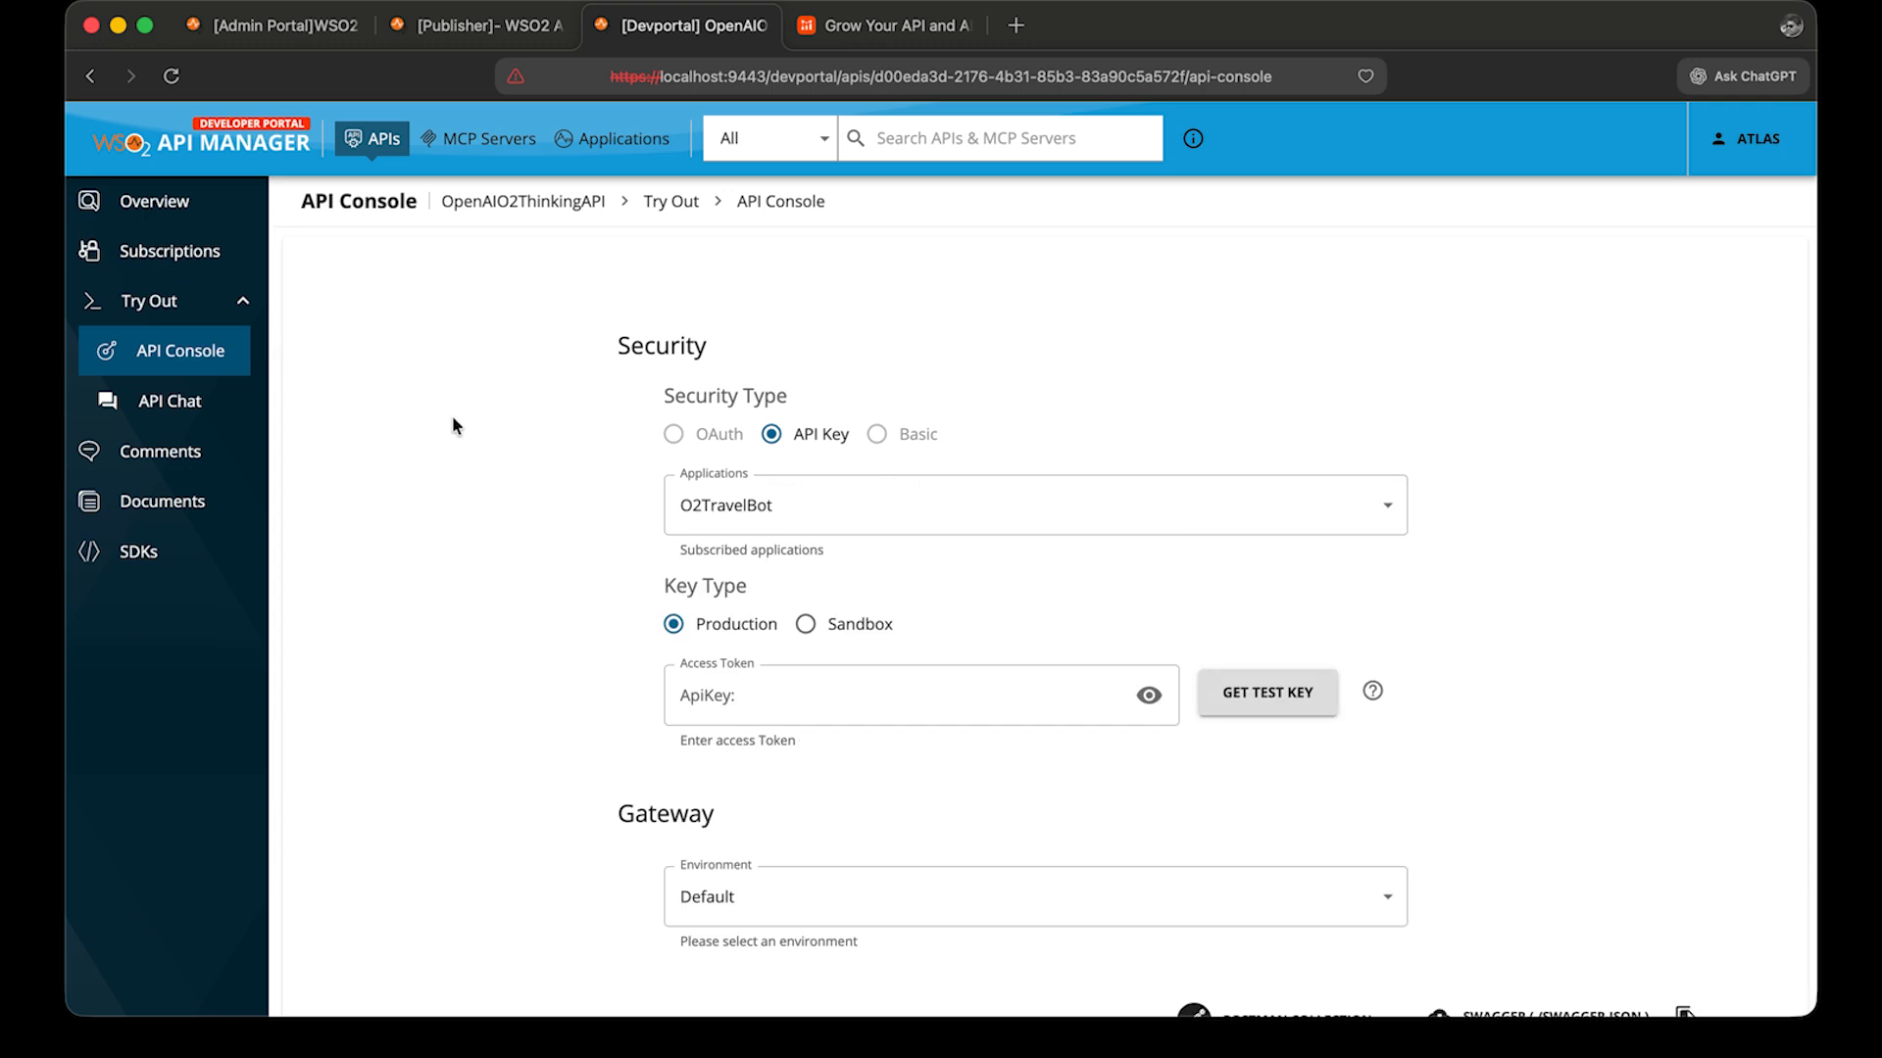
pyautogui.click(1302, 702)
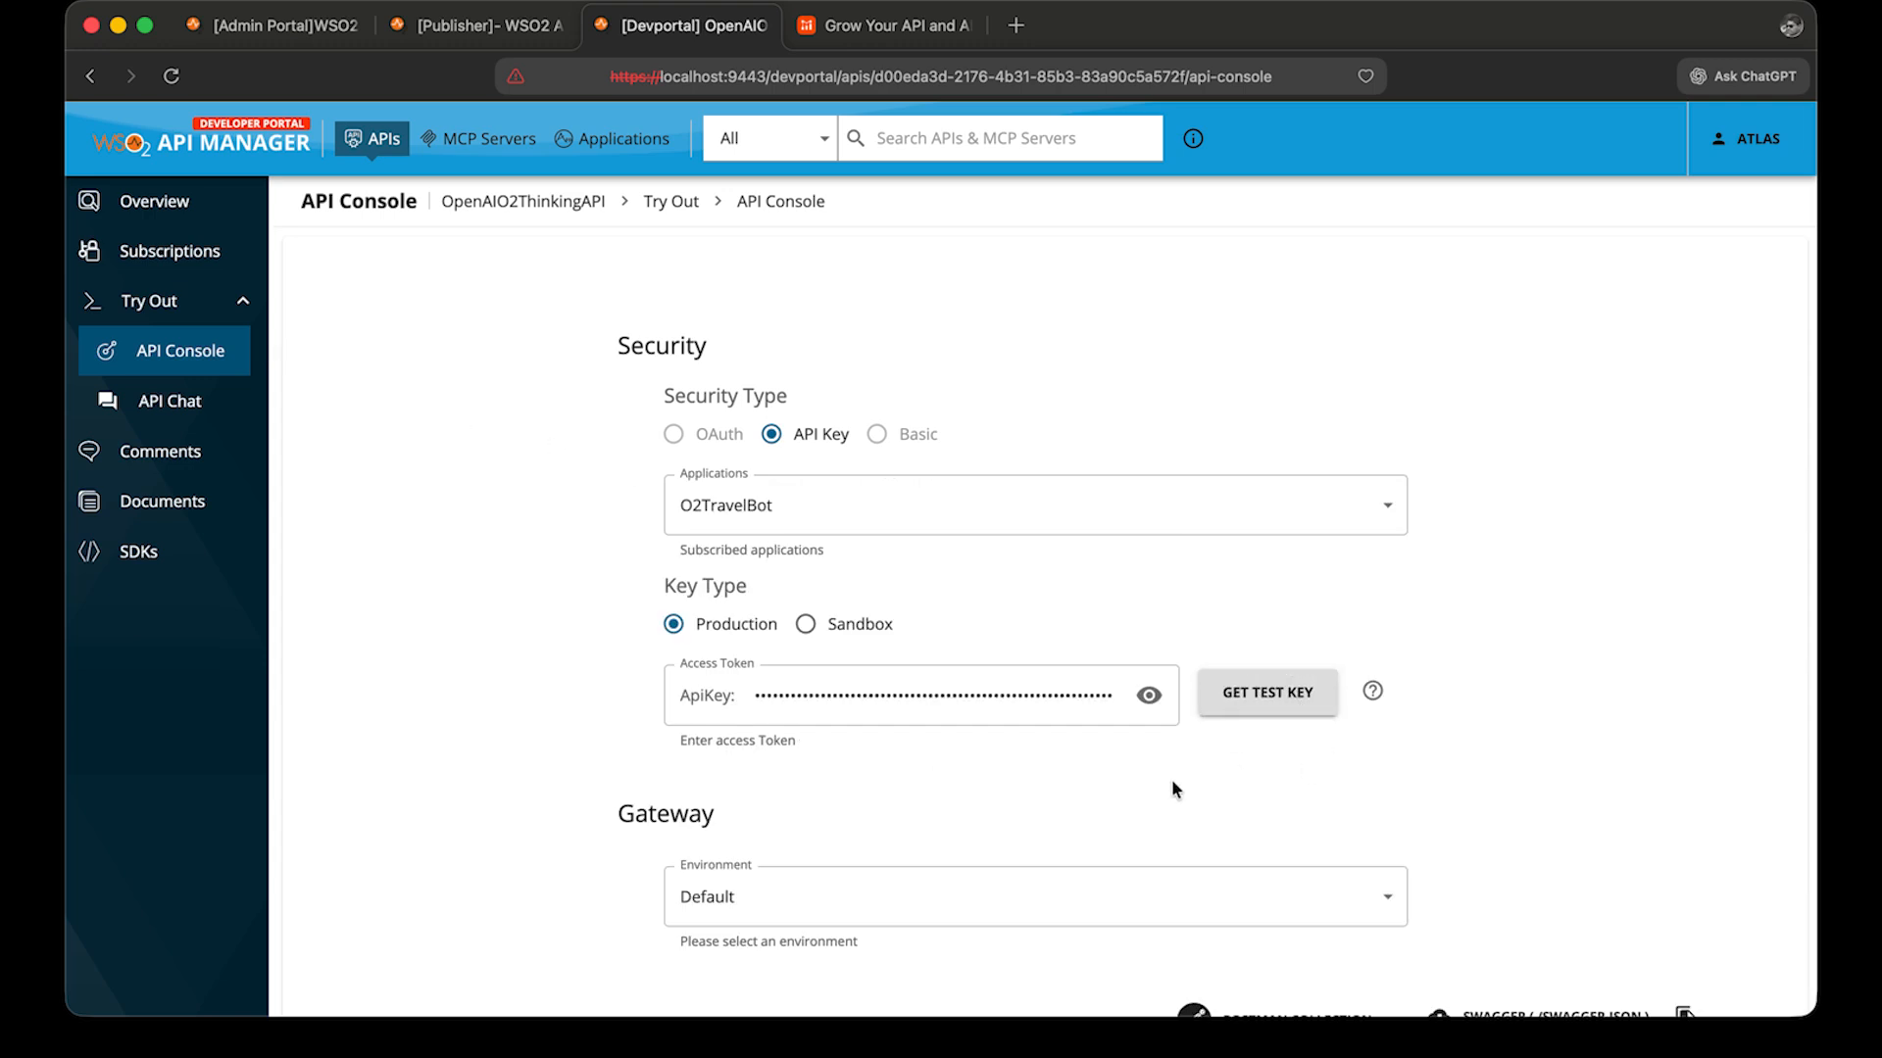
# Expand the POST /chat/completions operation and enable Try it out.
pyautogui.scroll(-1, 1172, 779)
pyautogui.scroll(-8, 1173, 784)
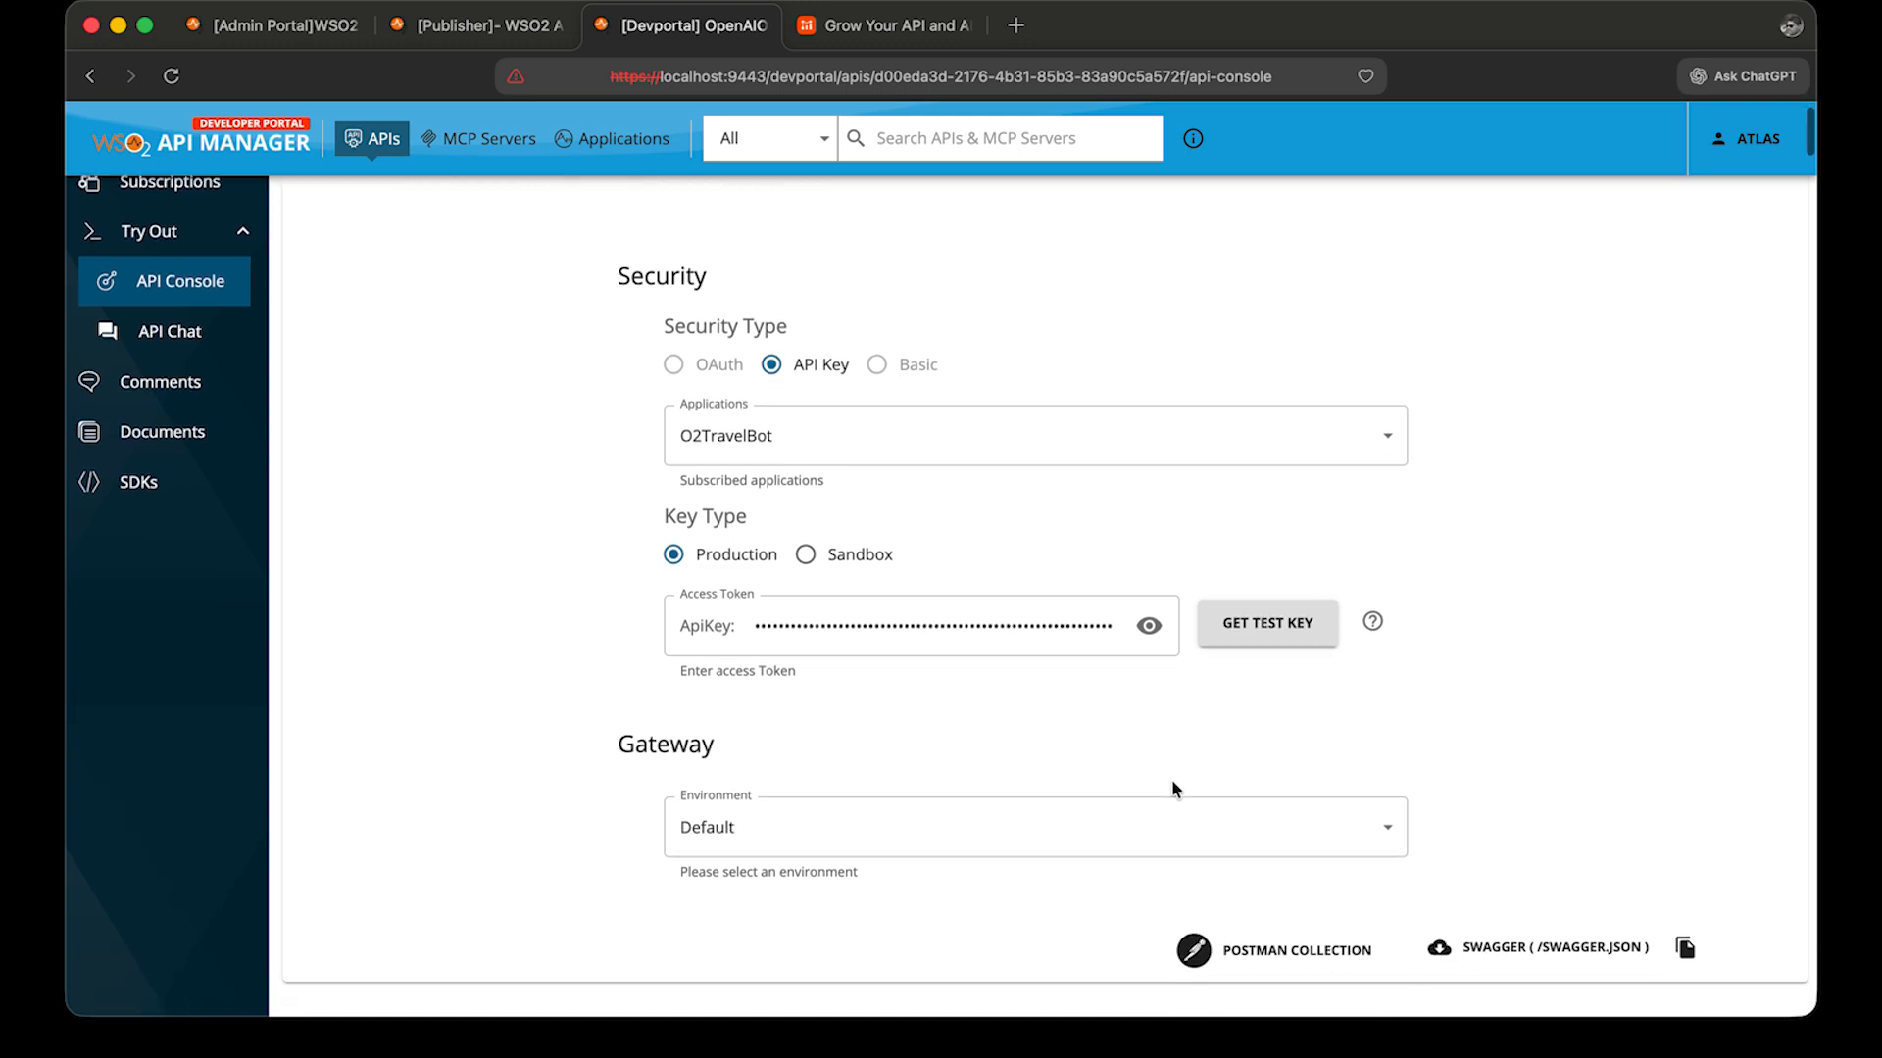
pyautogui.scroll(-13, 1173, 787)
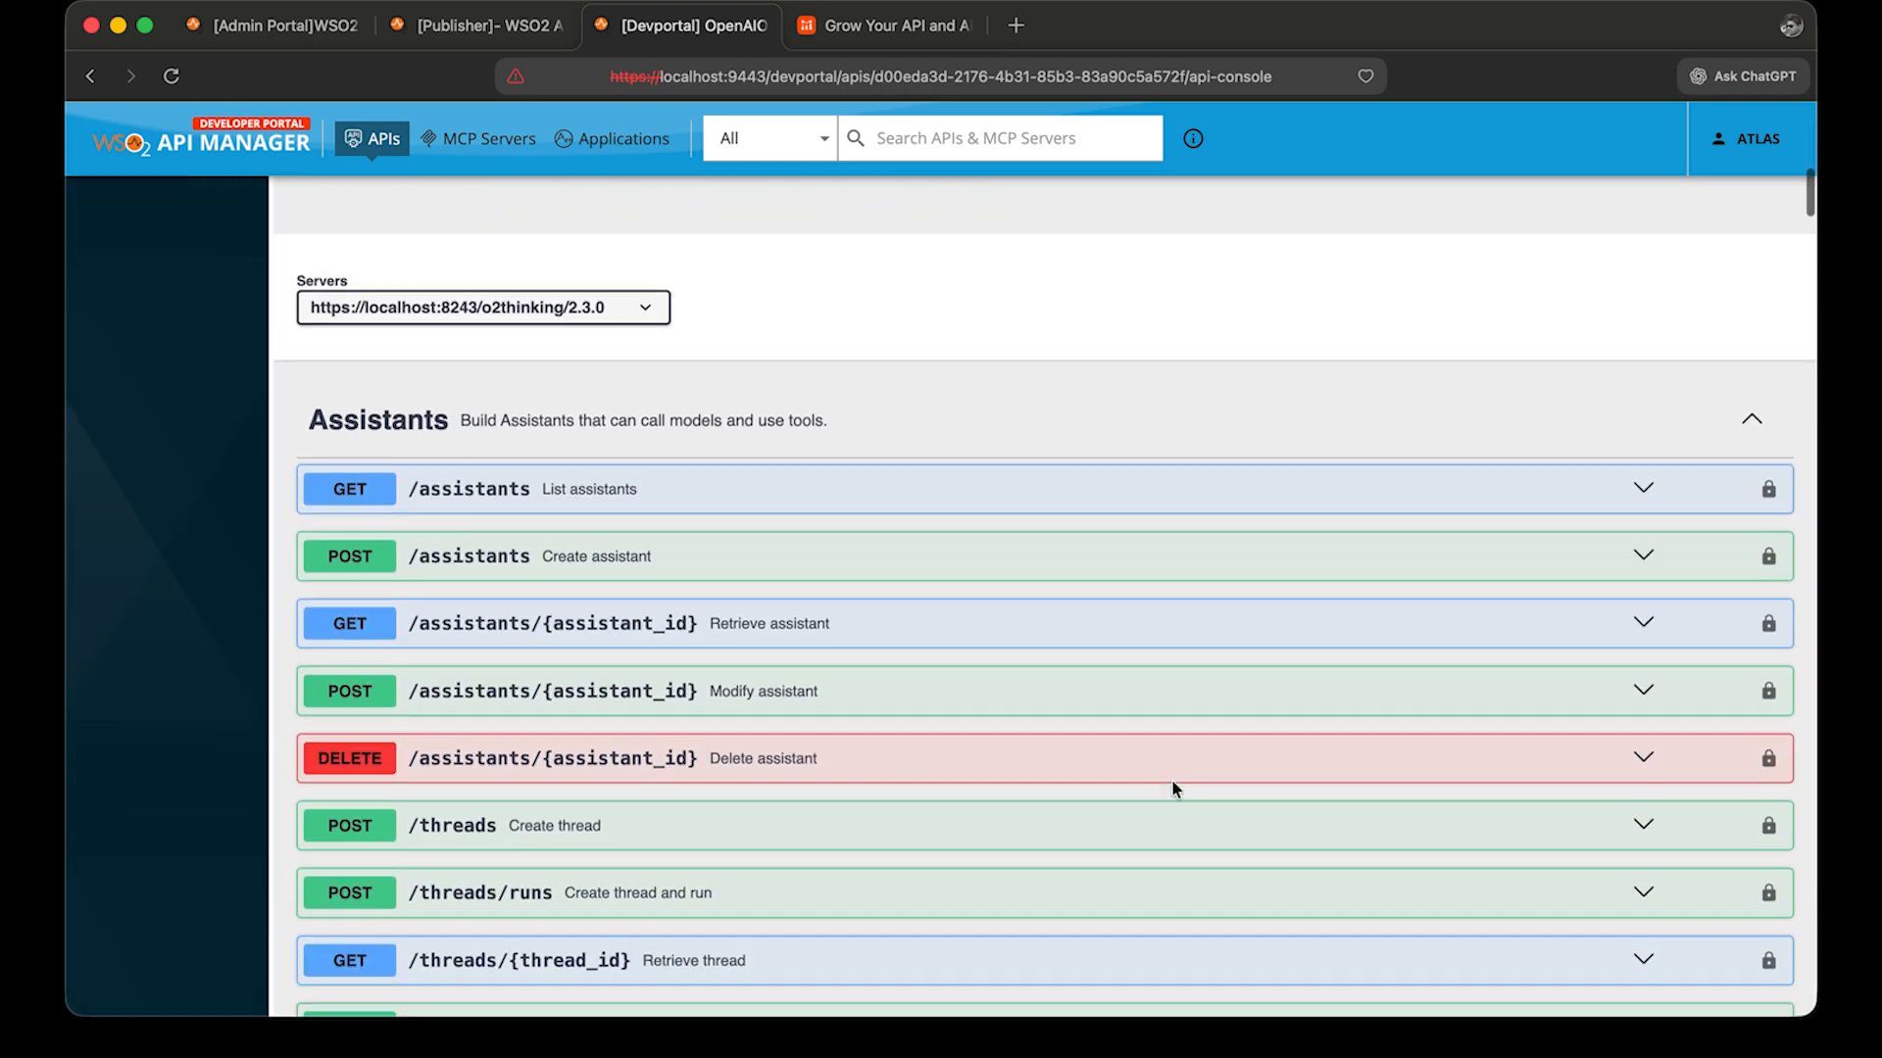
pyautogui.scroll(-11, 1172, 789)
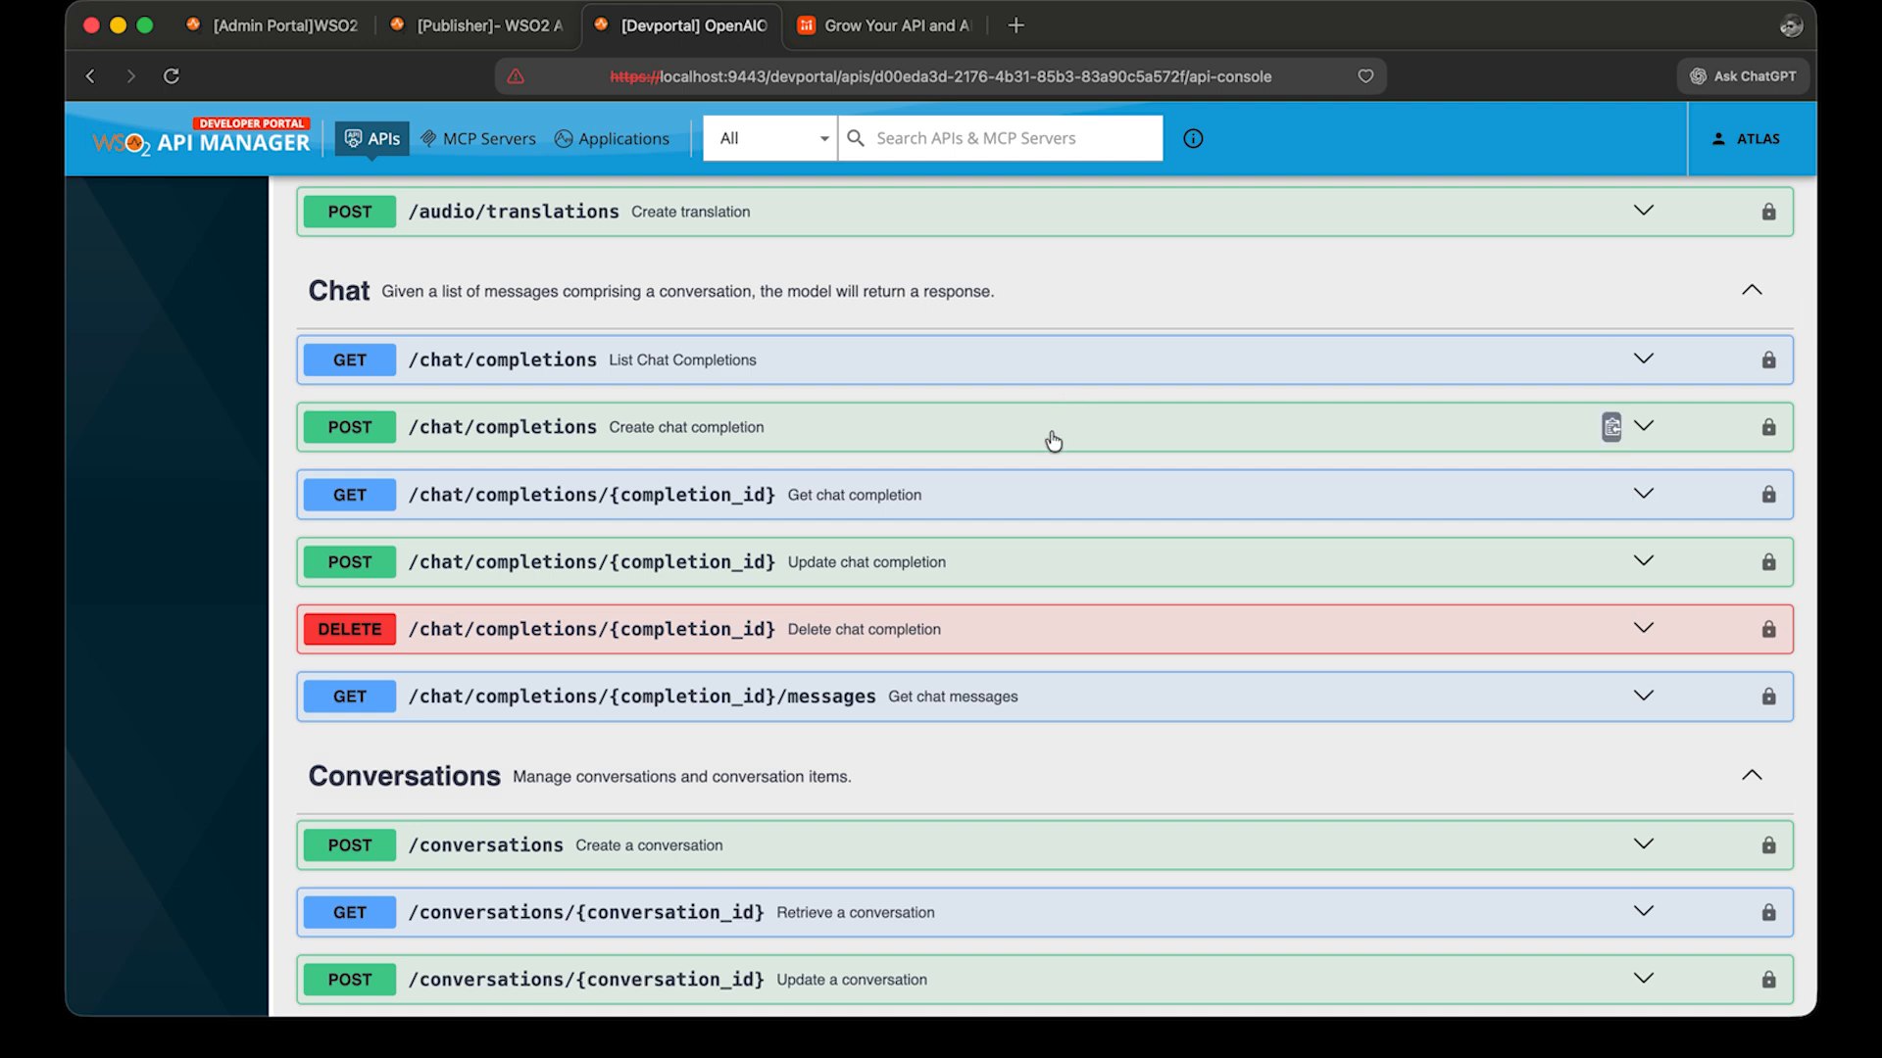
pyautogui.click(1050, 431)
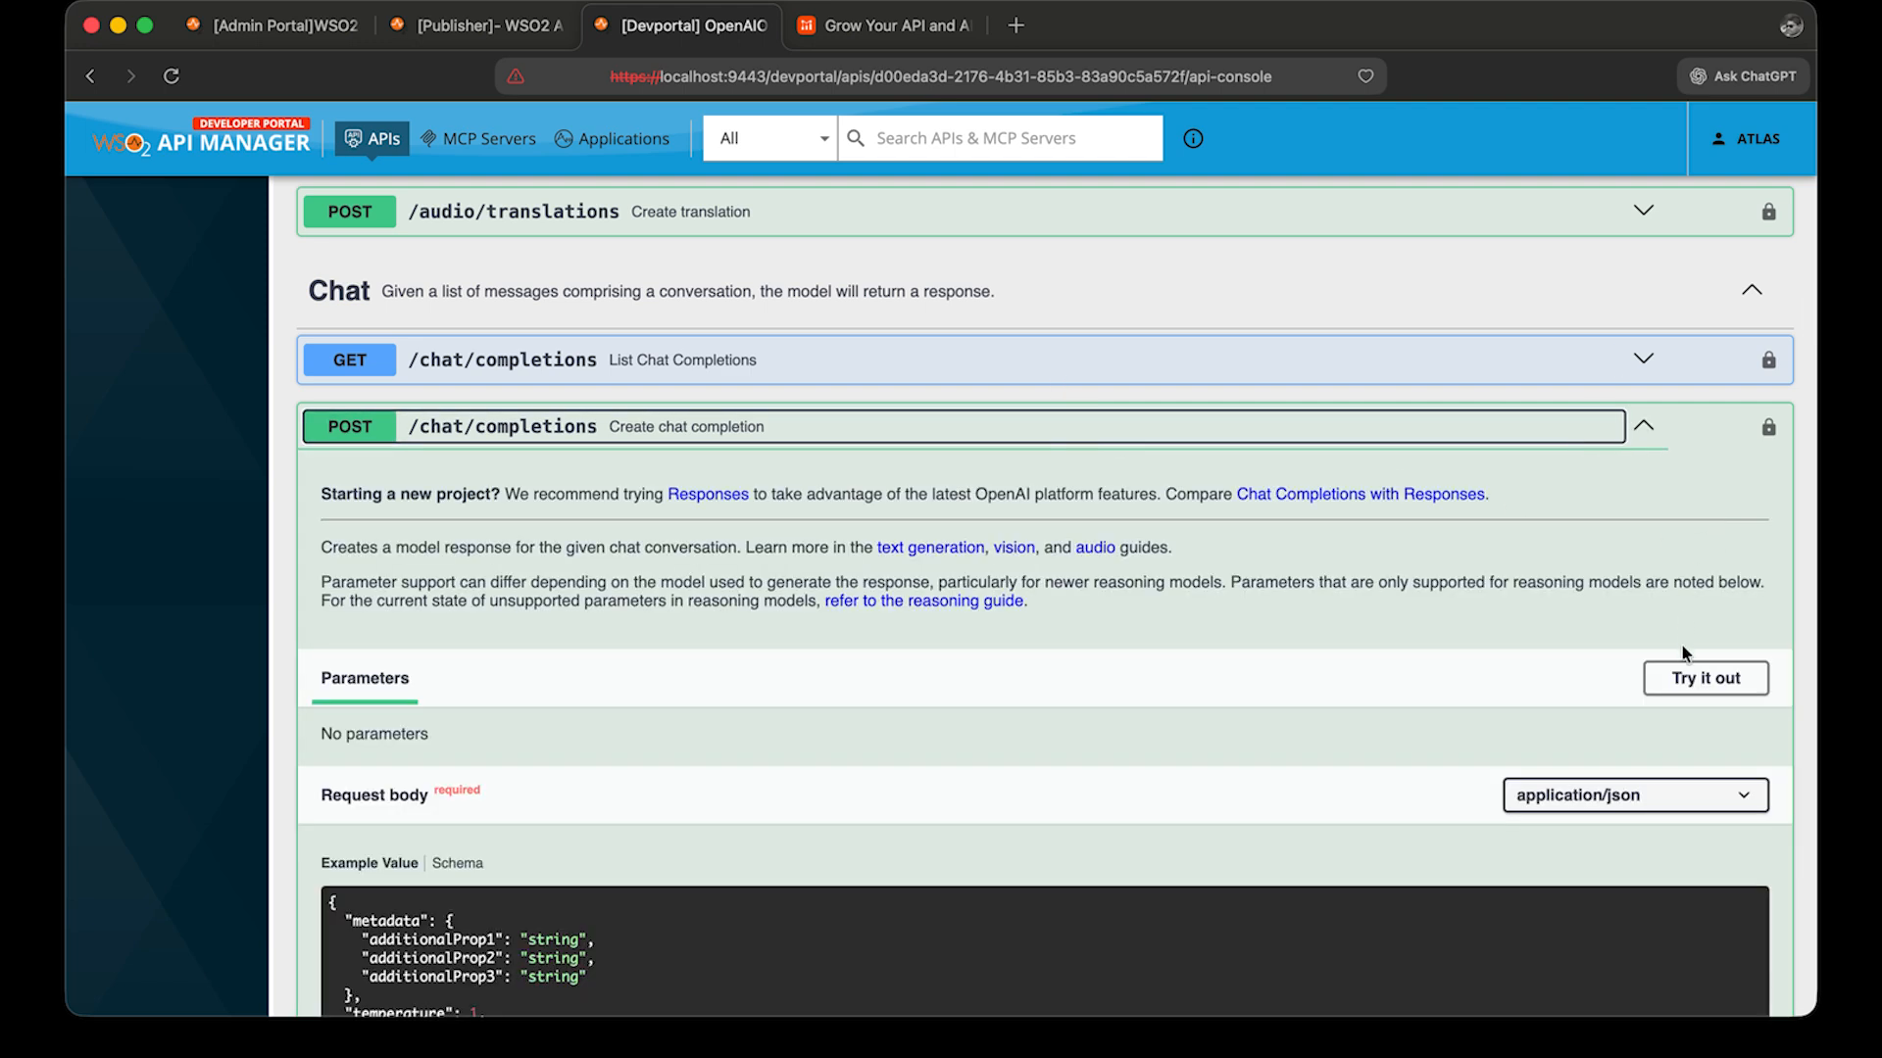
pyautogui.click(1696, 678)
# Replace the request body with a gpt-5-mini chat request containing "Say this is a test!" and execute it.
pyautogui.scroll(-2, 1166, 774)
pyautogui.scroll(-2, 1165, 767)
pyautogui.click(817, 792)
pyautogui.press('super+a')
pyautogui.press('BackSpace')
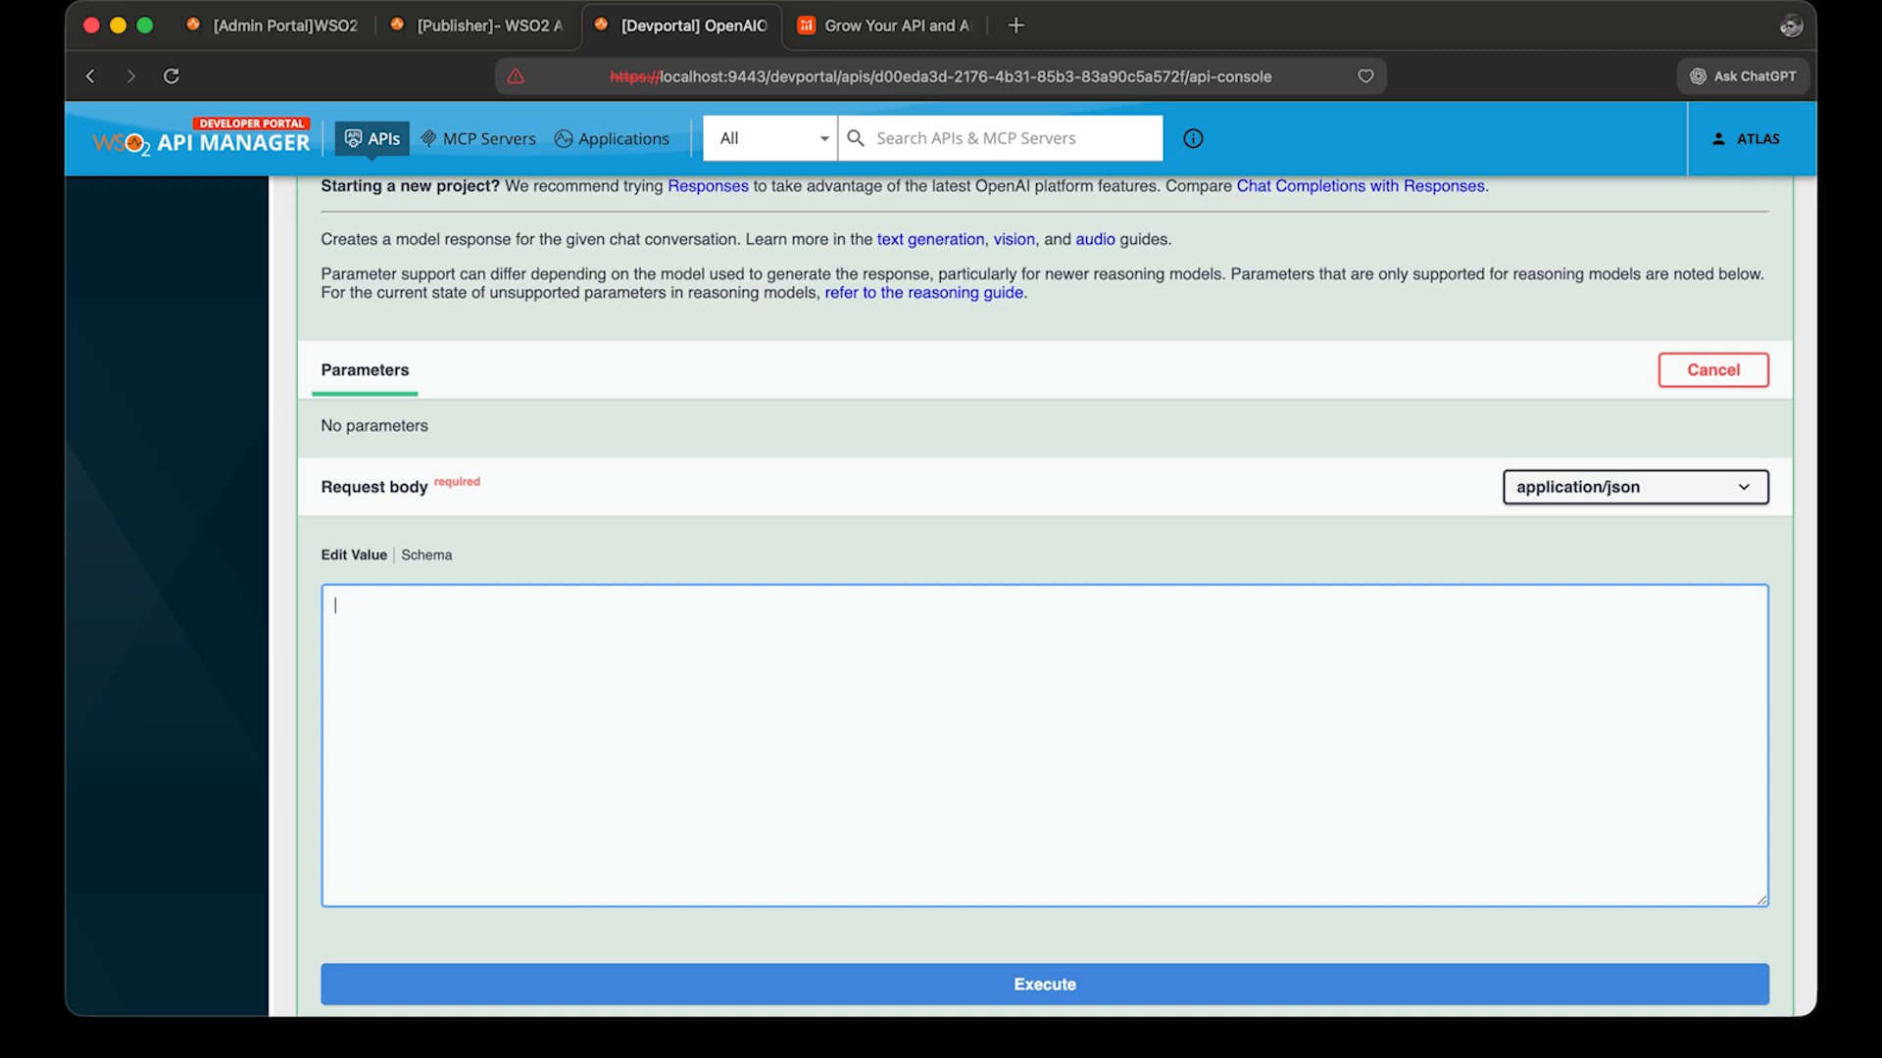
pyautogui.write('{     "model": "gpt-5-mini",     "messages": [{"role": "user", "content": "Say this is a test!"}] }')
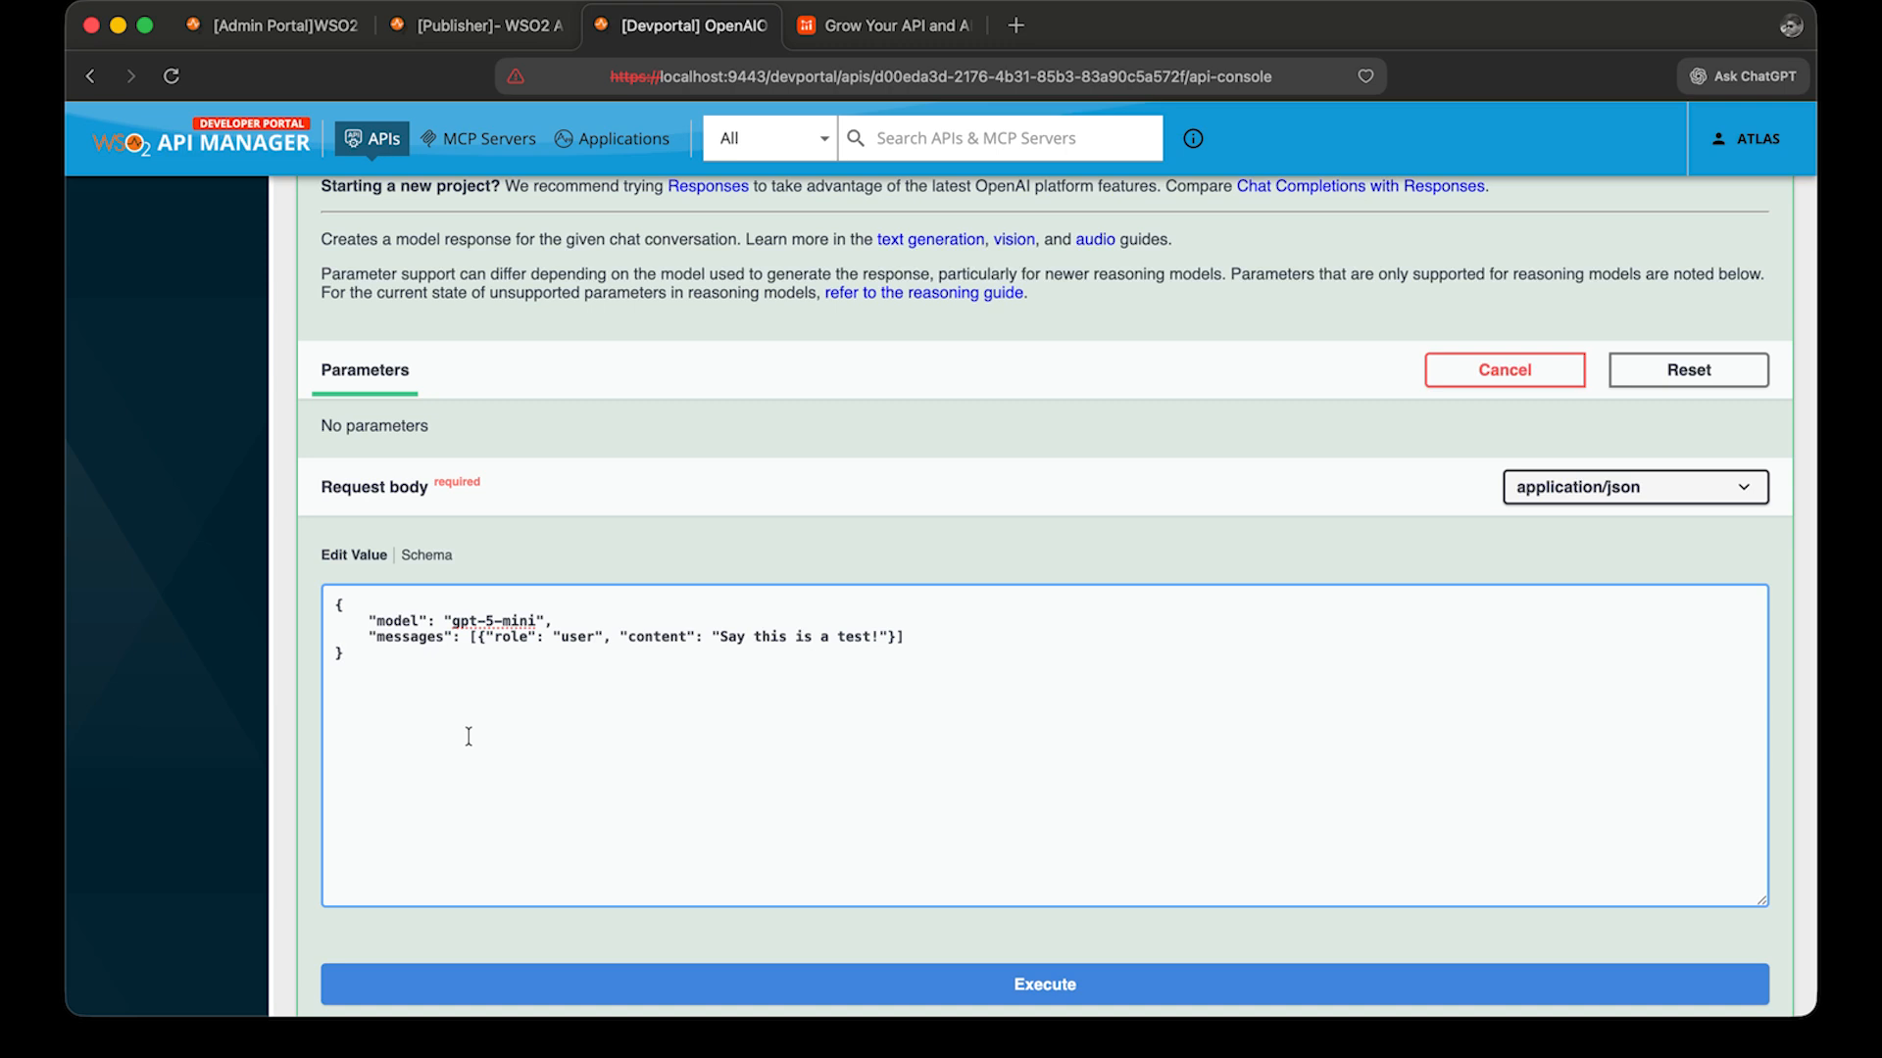
pyautogui.click(584, 968)
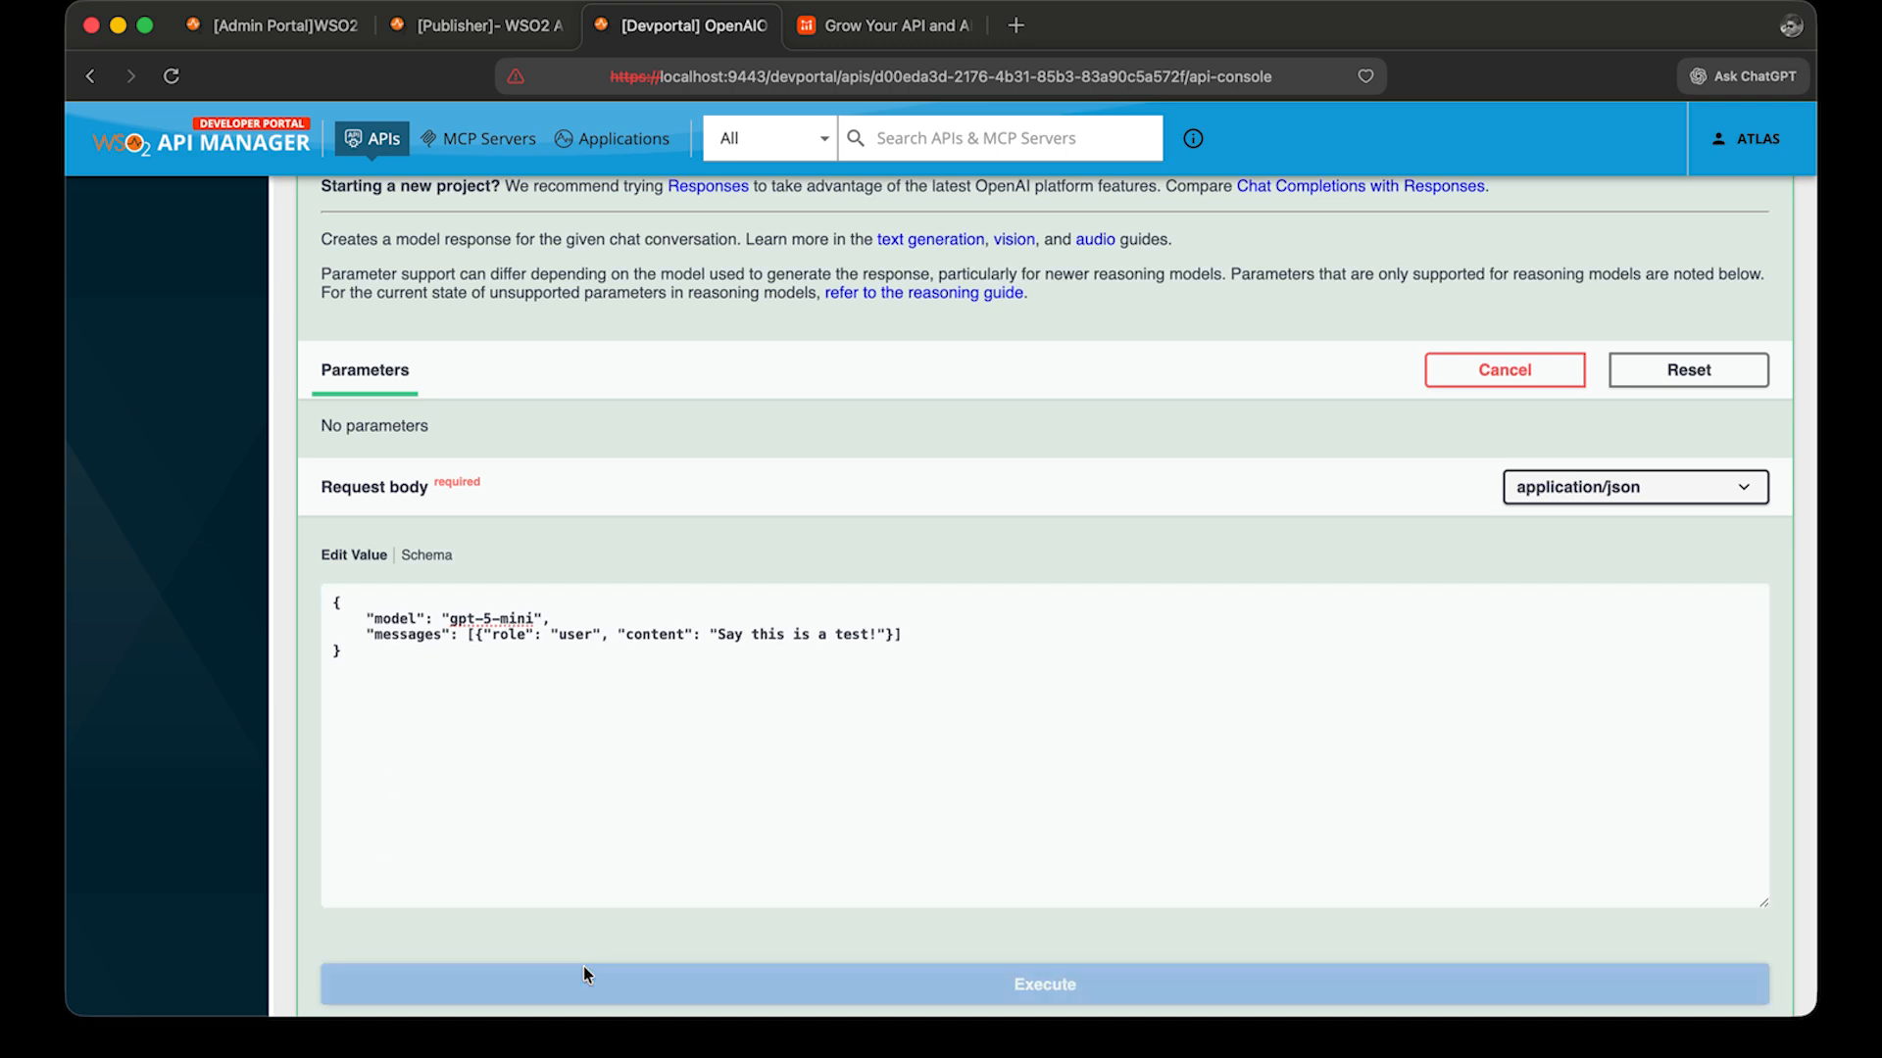
# Scroll through the response body to review the returned model.
pyautogui.scroll(-8, 809, 833)
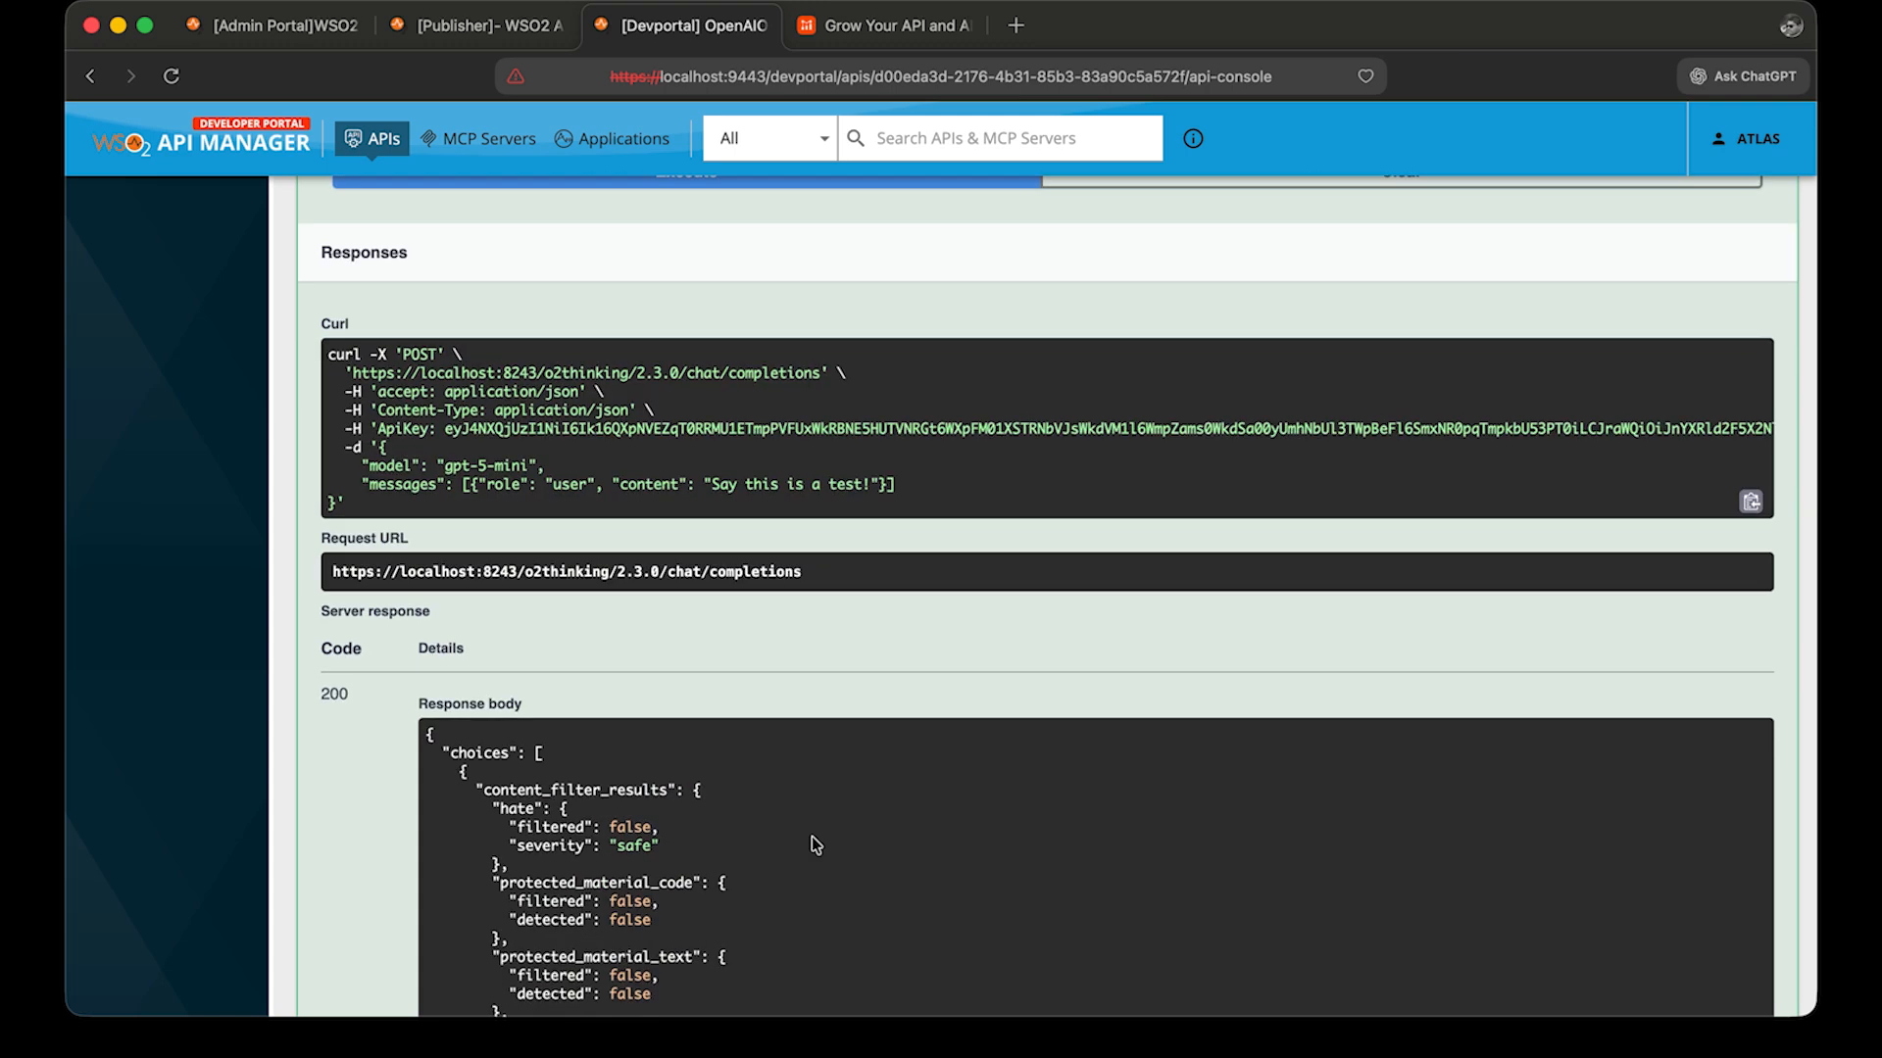
pyautogui.scroll(-6, 814, 844)
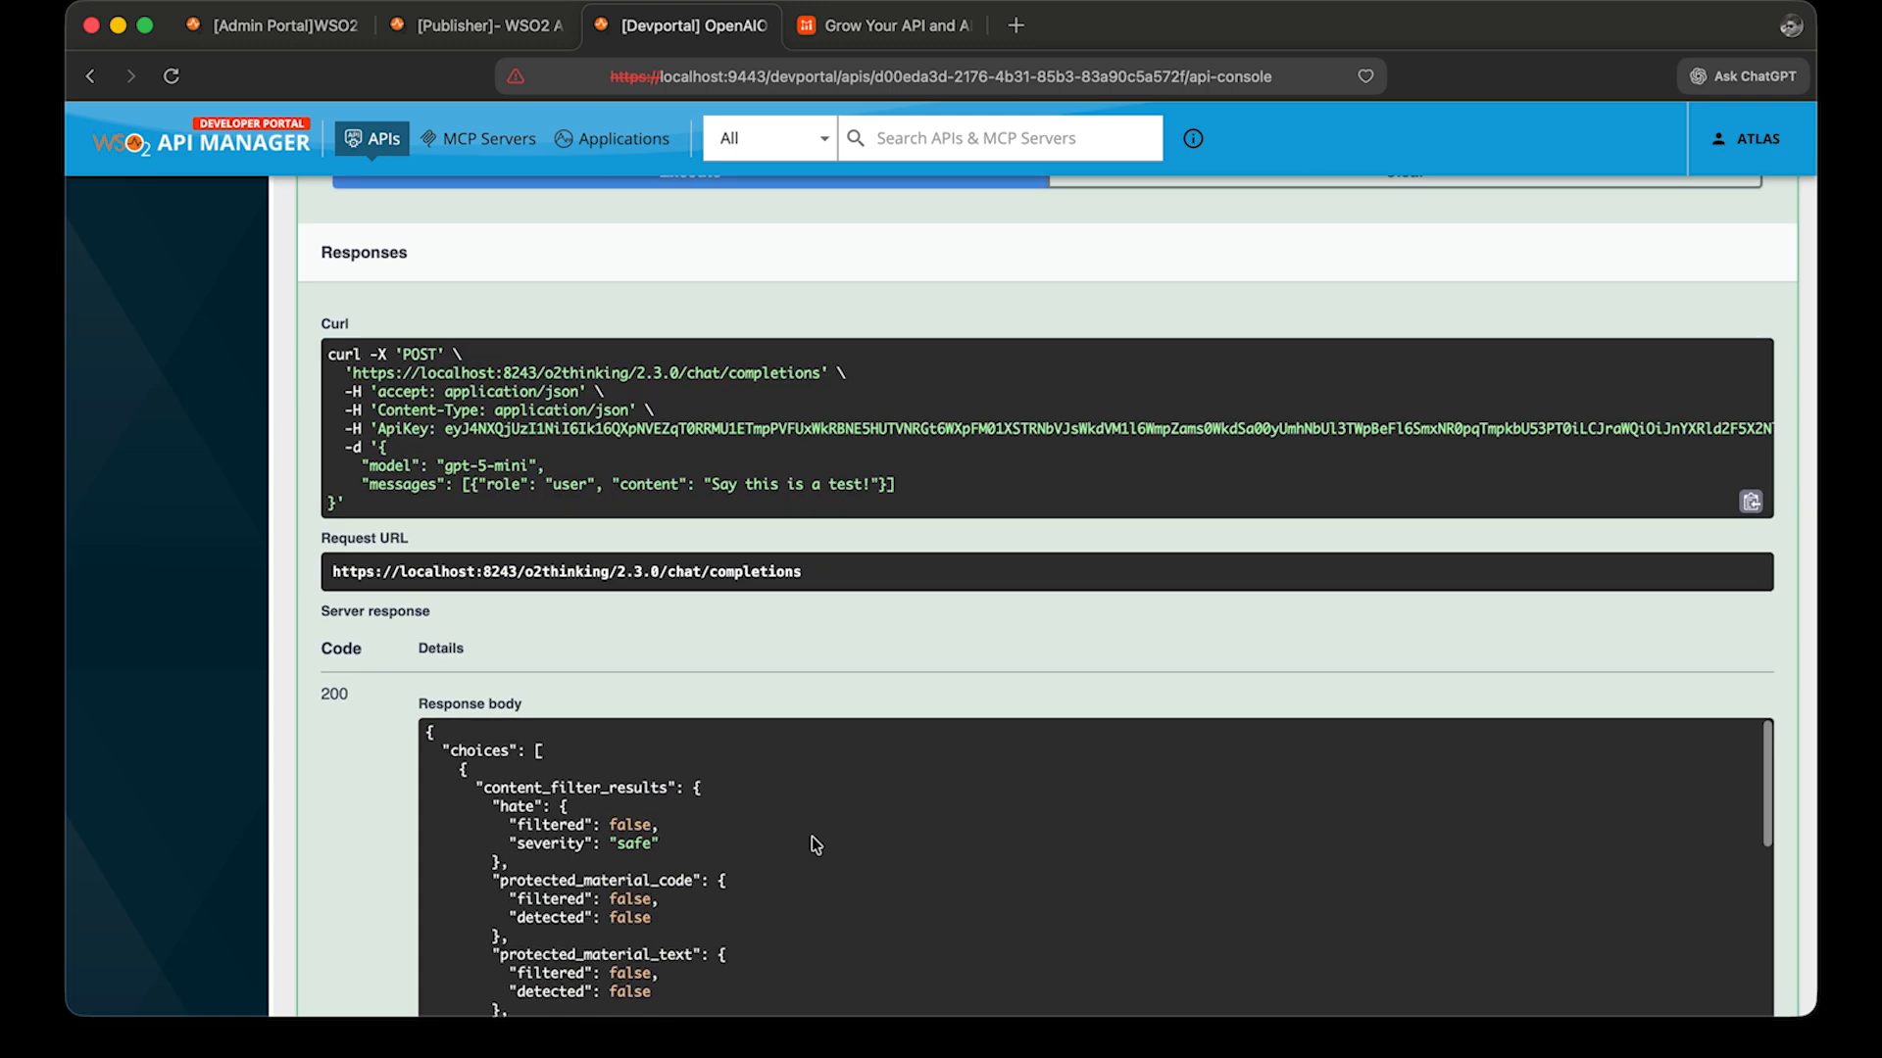
pyautogui.scroll(-3, 814, 843)
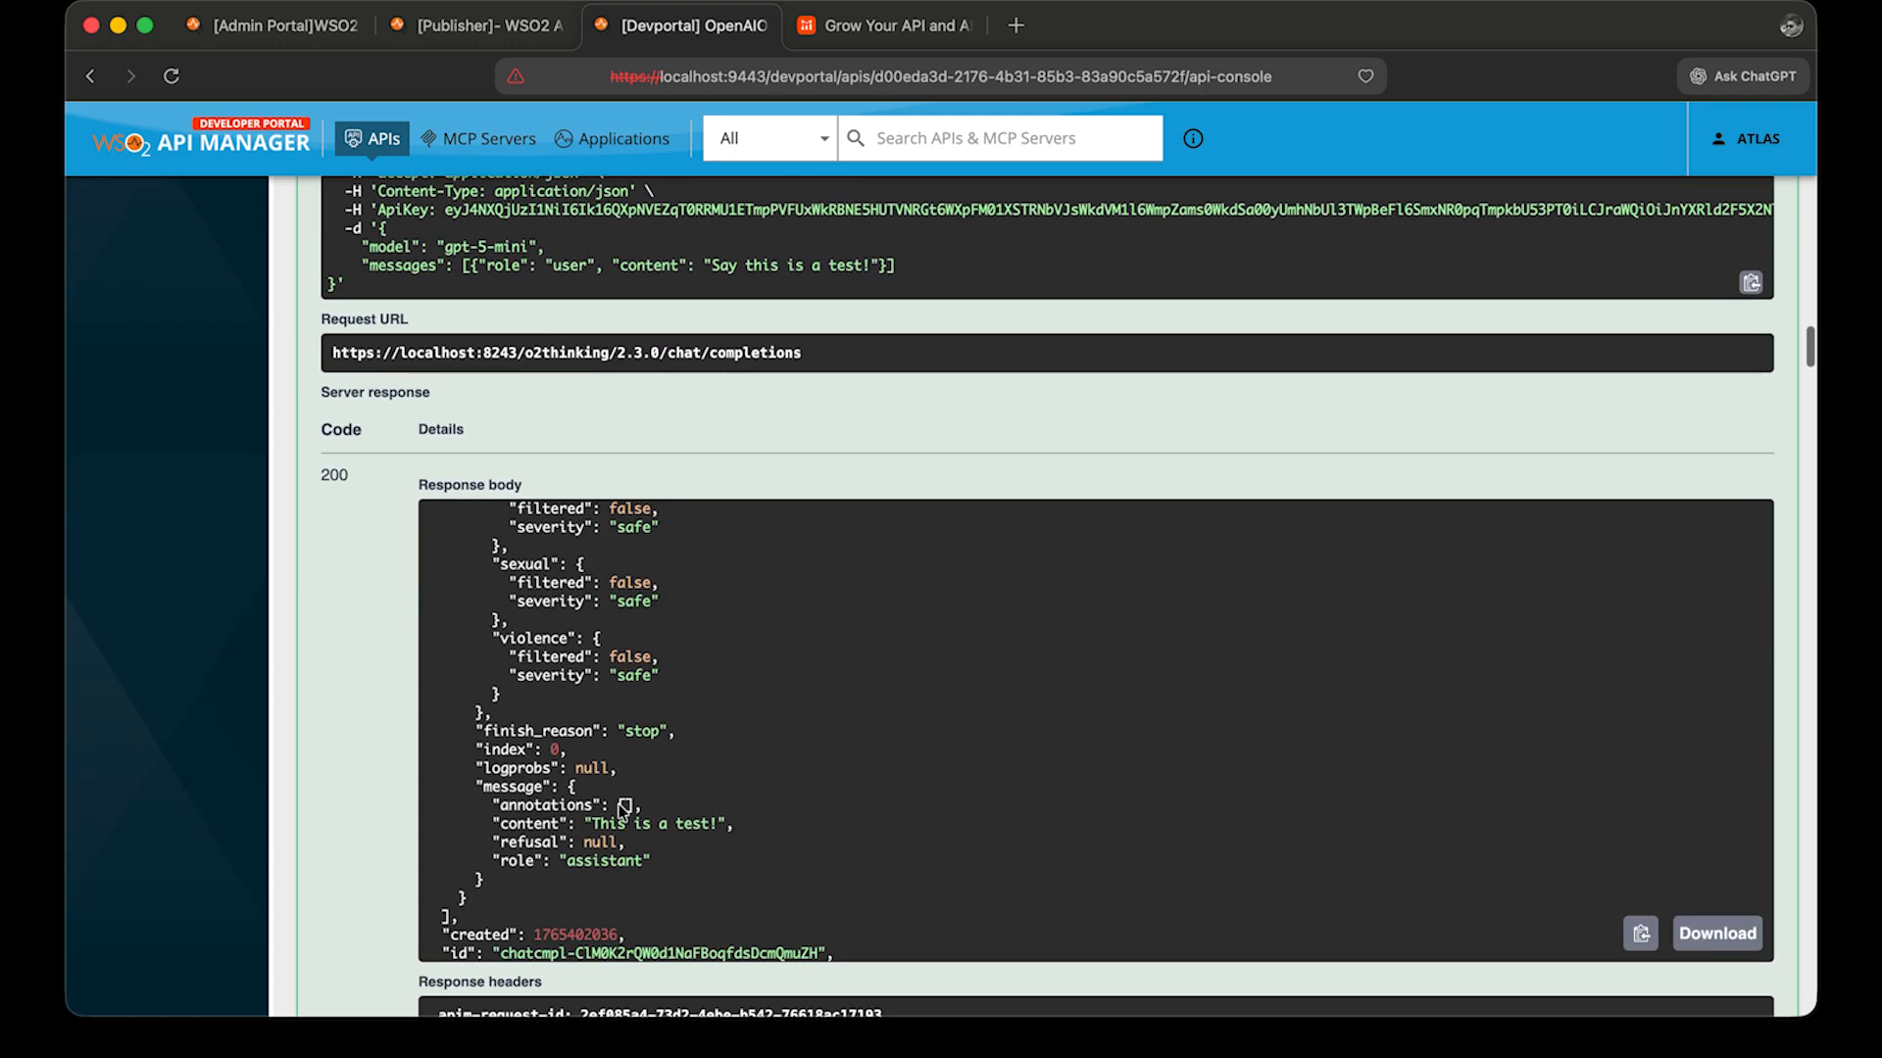
pyautogui.scroll(-3, 625, 814)
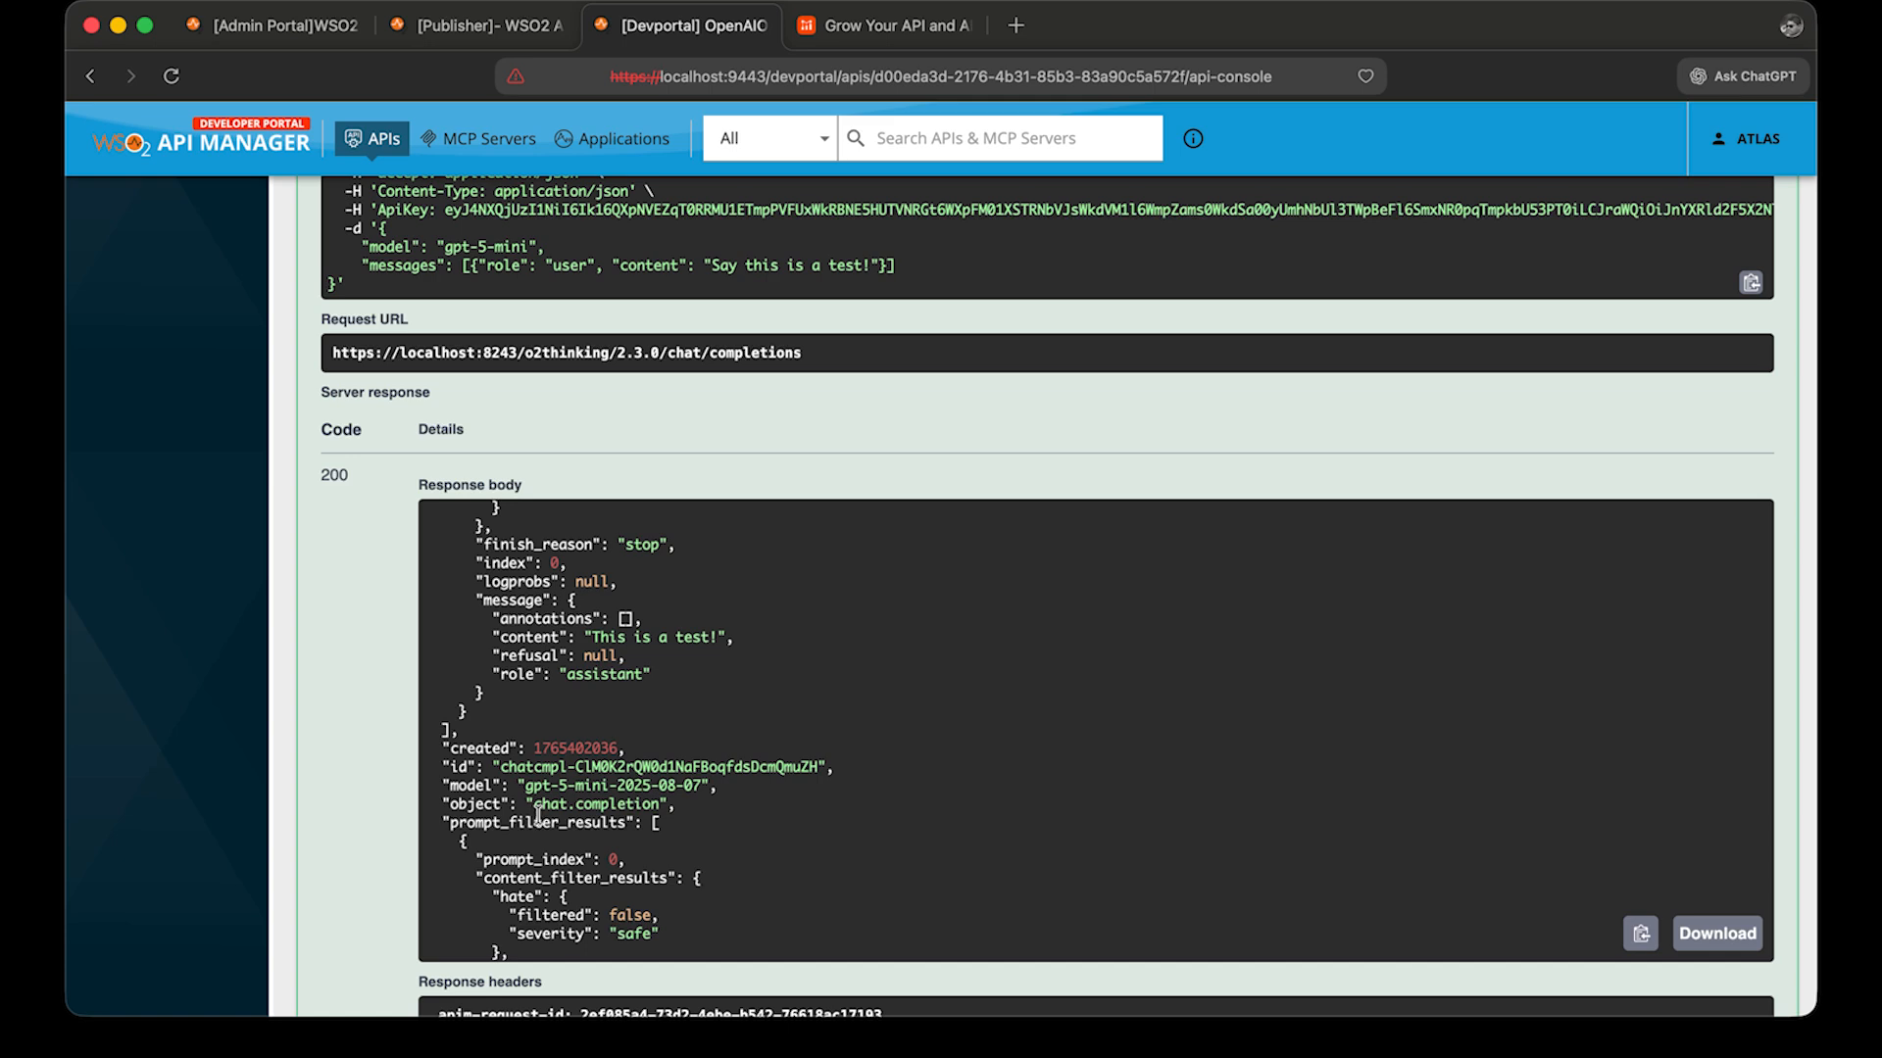
# Execute the same request again and review the returned model in the response.
pyautogui.scroll(2, 643, 794)
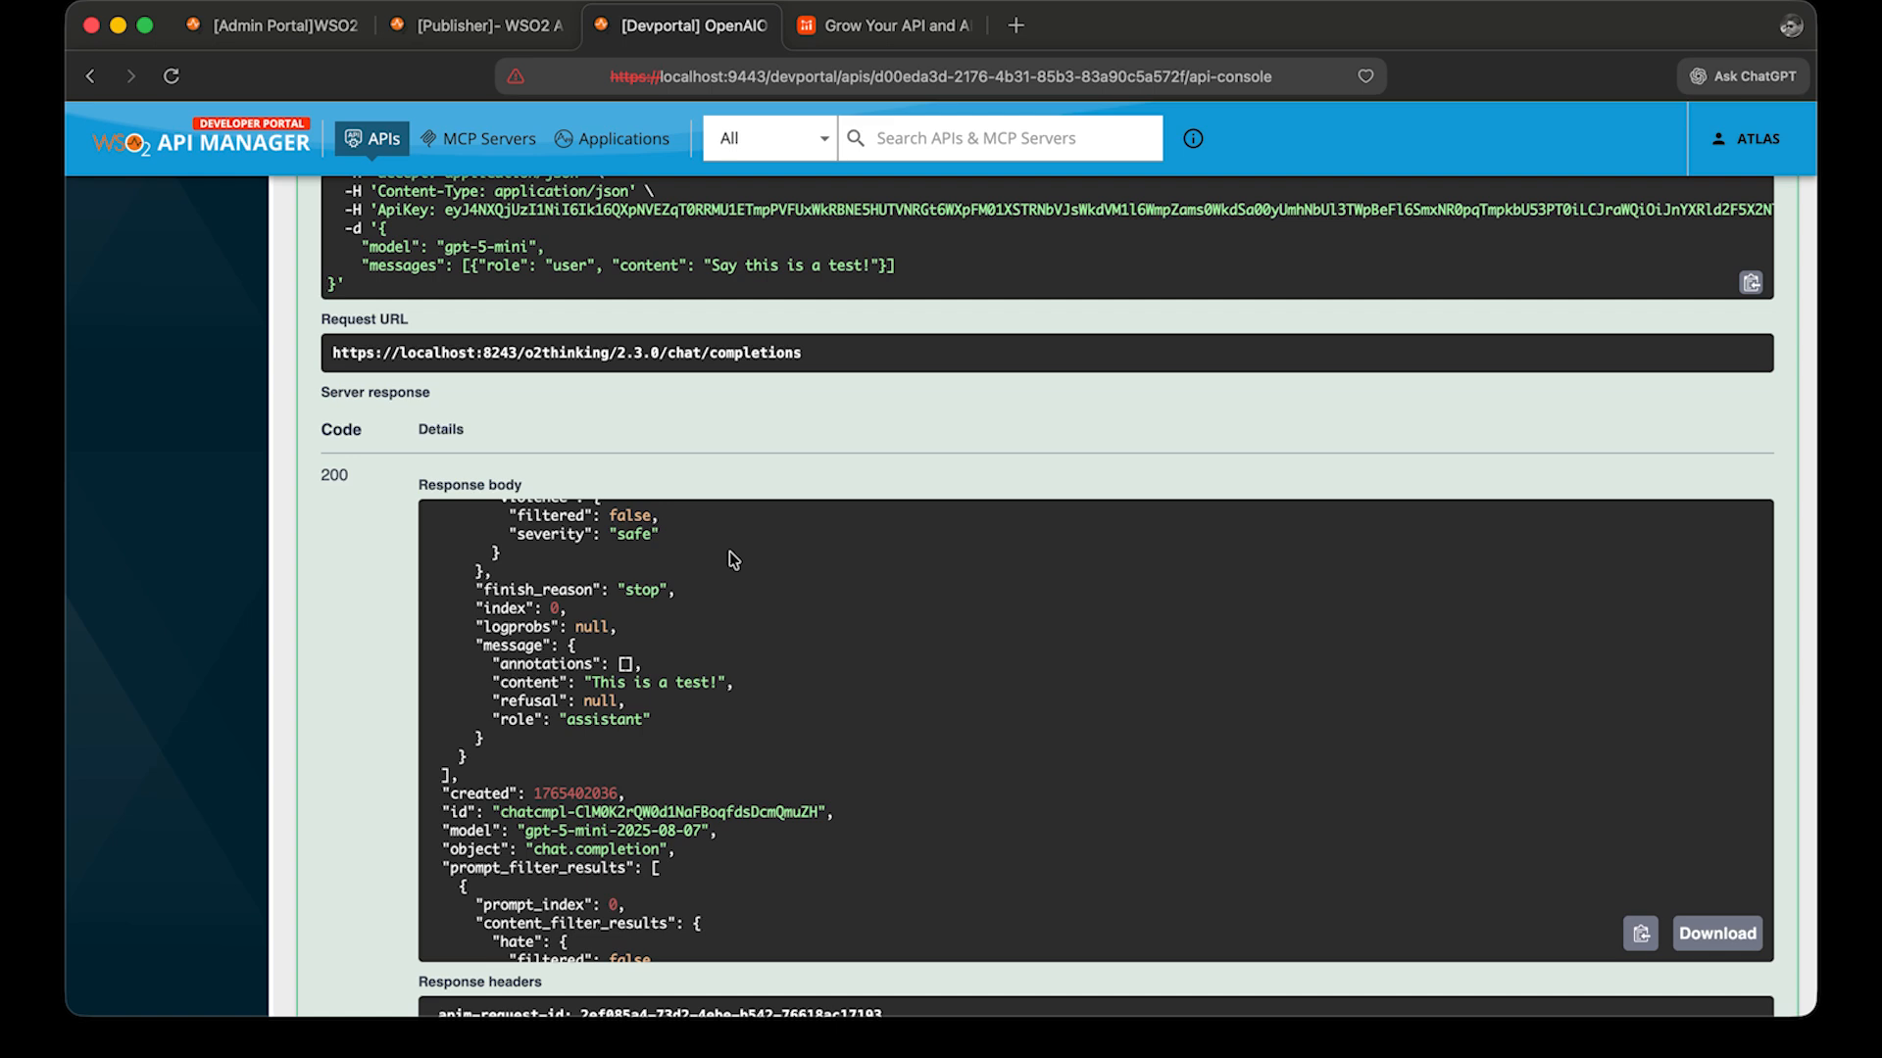
pyautogui.scroll(5, 763, 546)
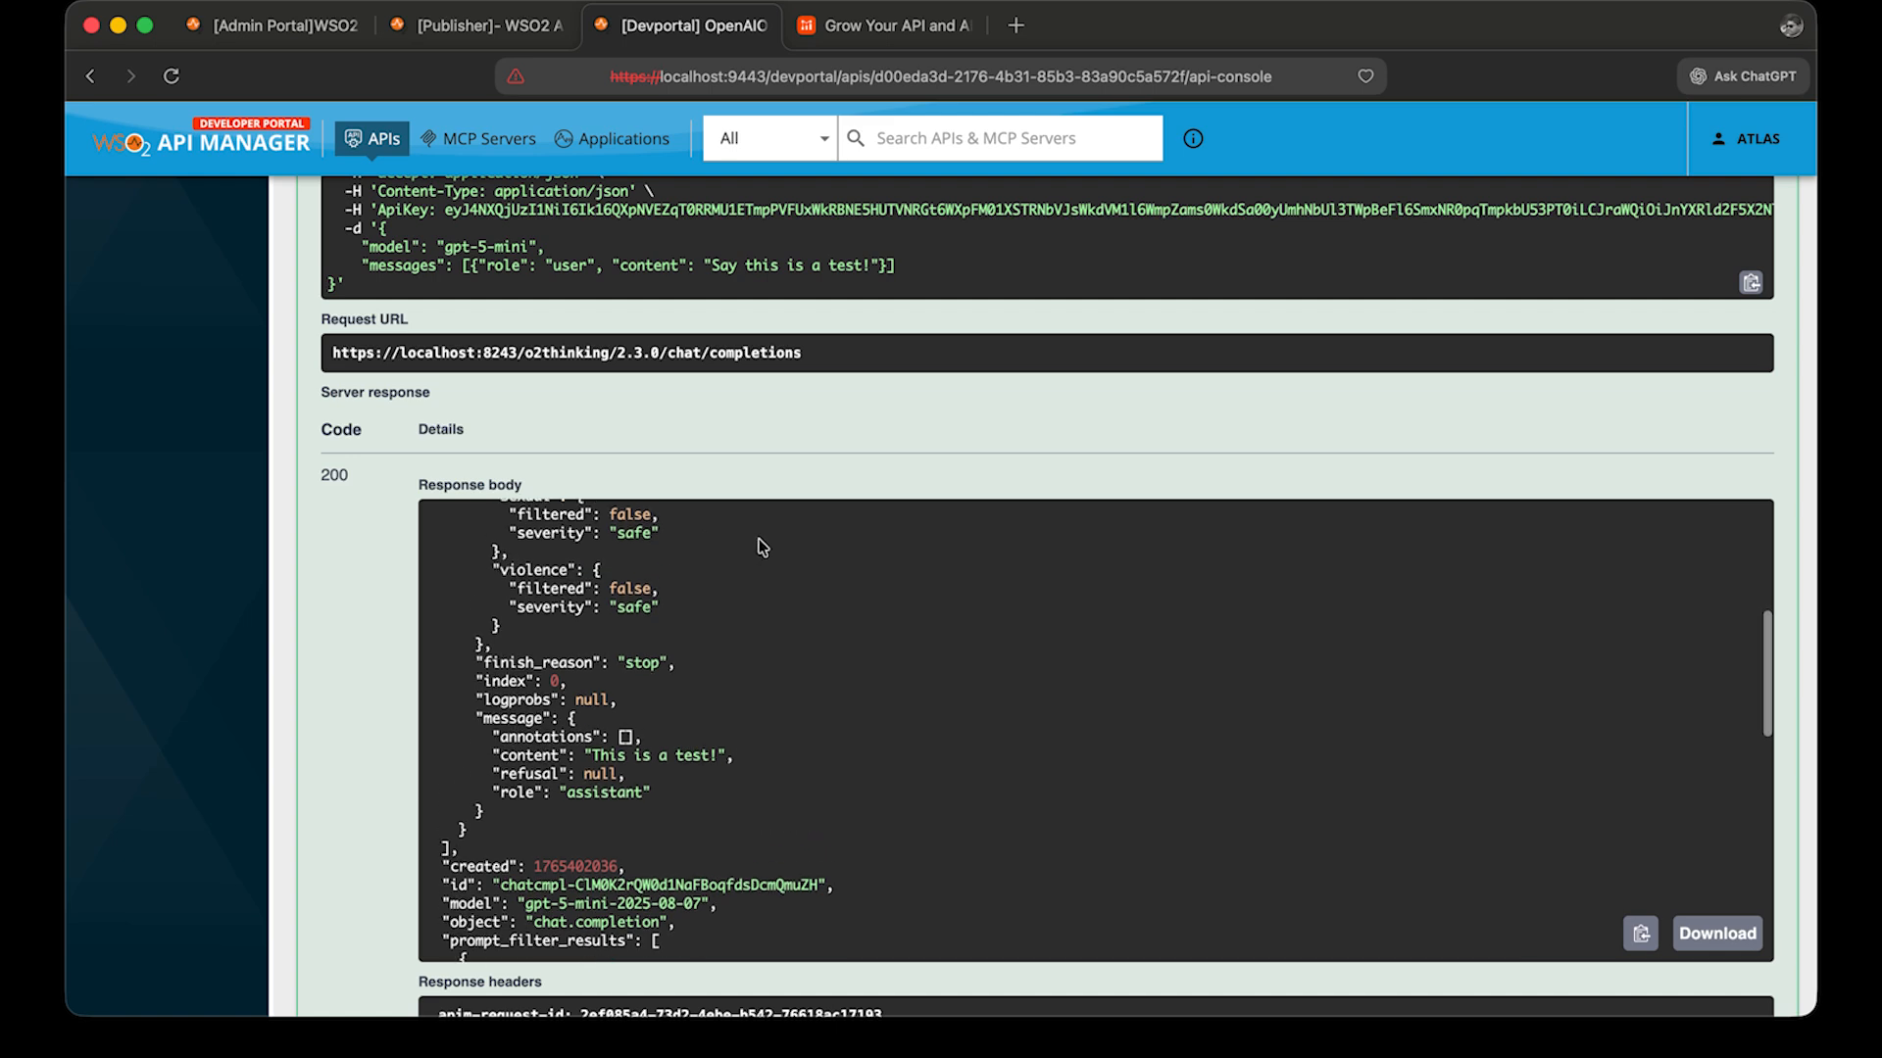
pyautogui.scroll(5, 767, 428)
pyautogui.click(702, 232)
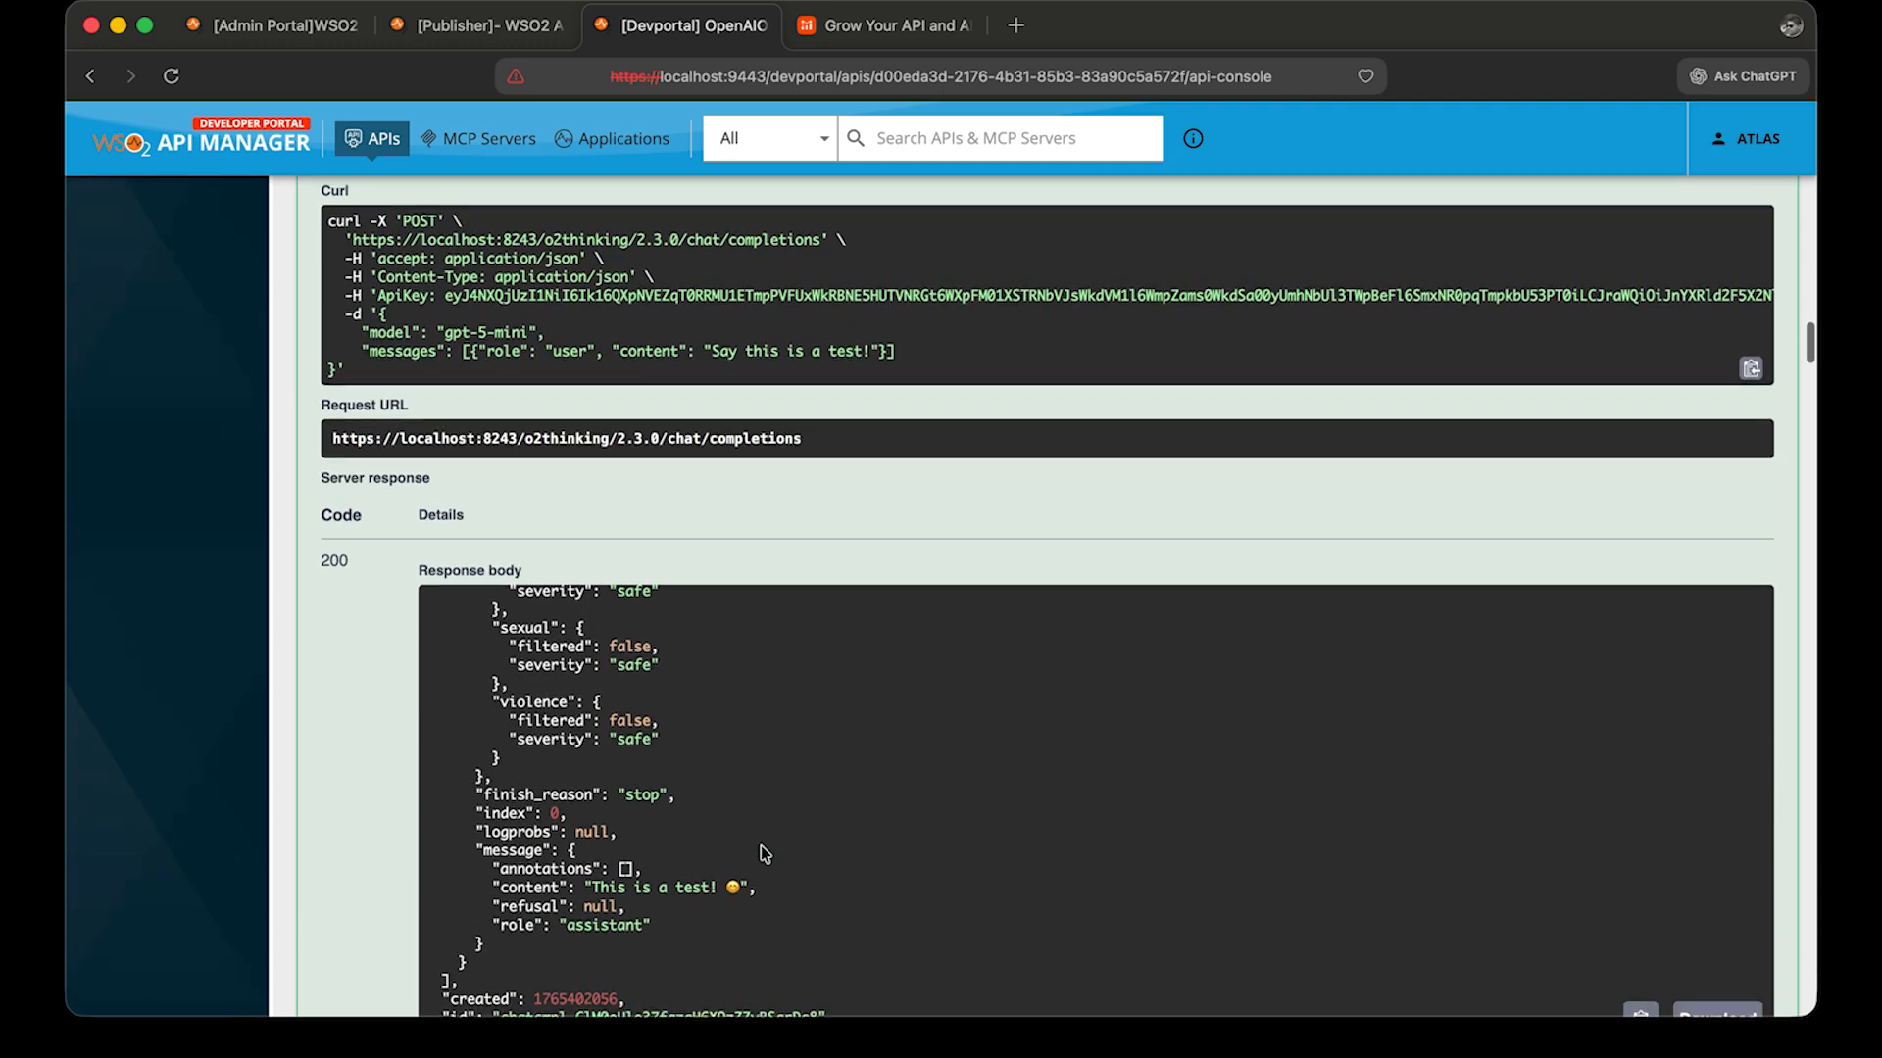
pyautogui.scroll(-5, 760, 845)
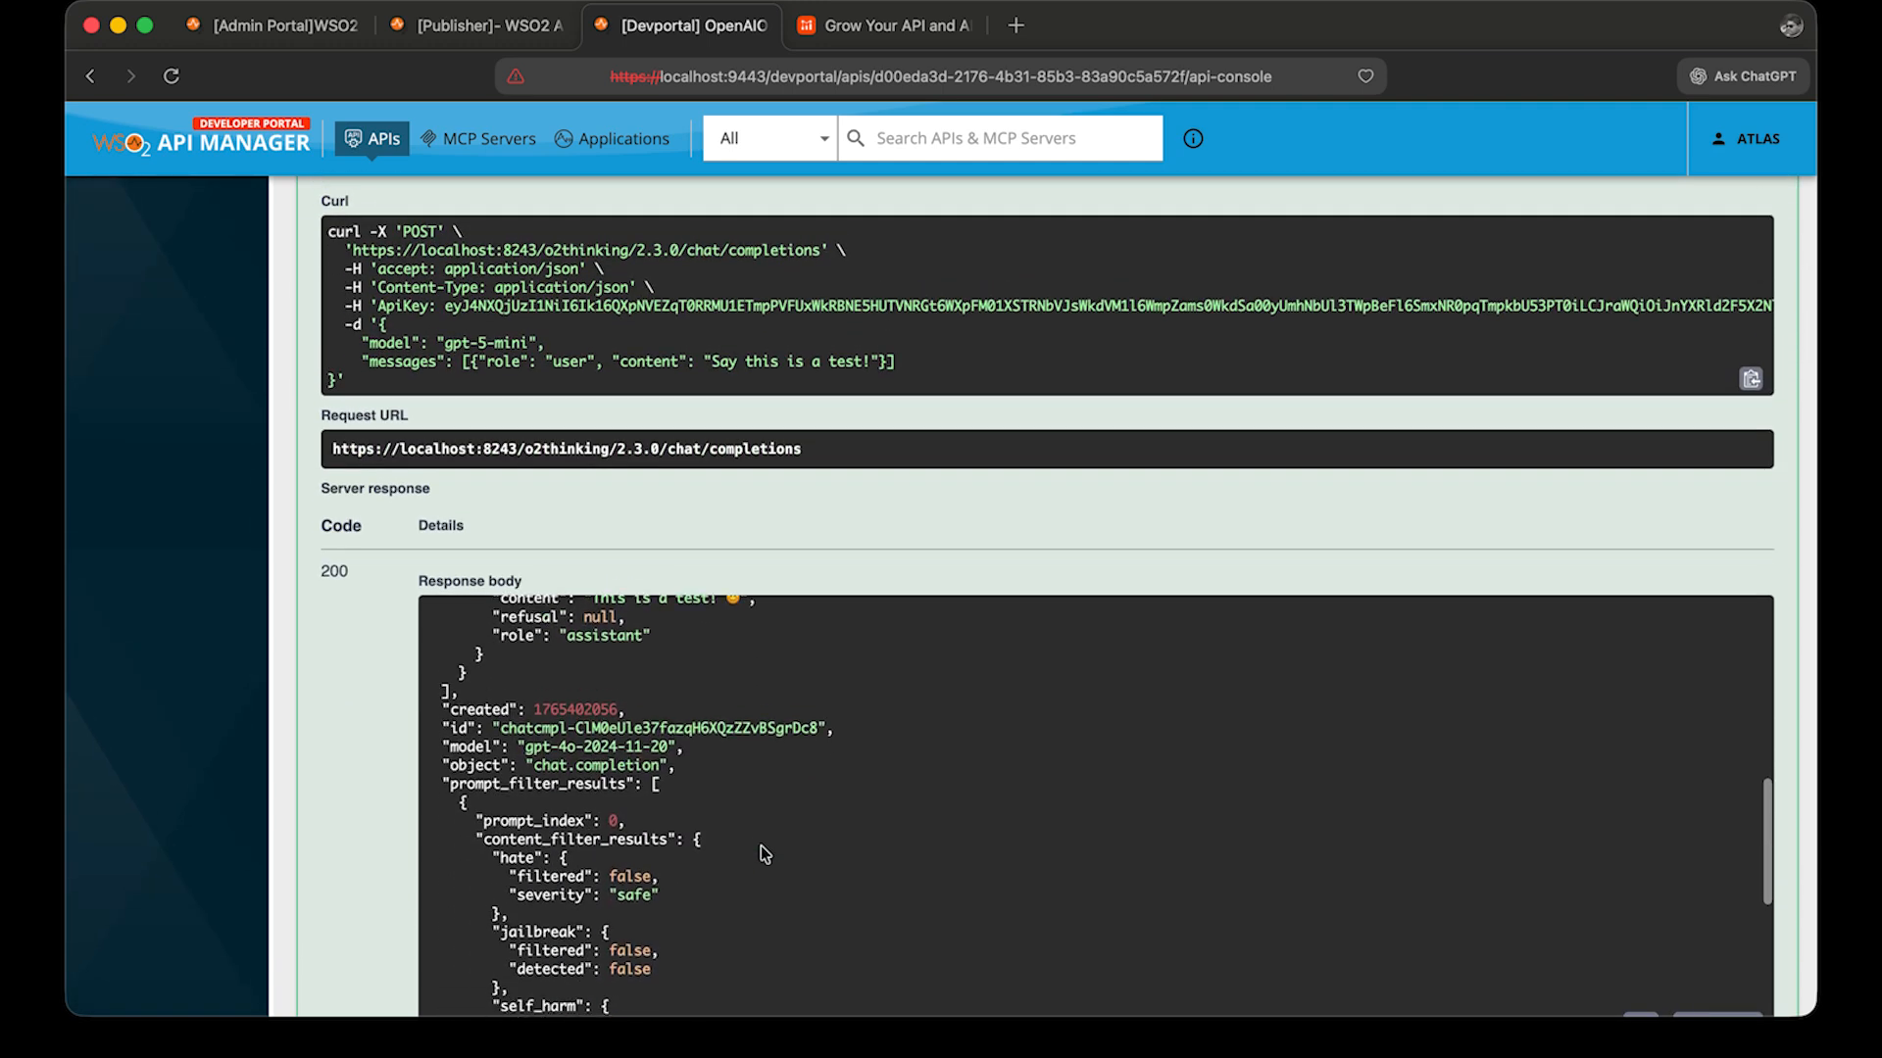